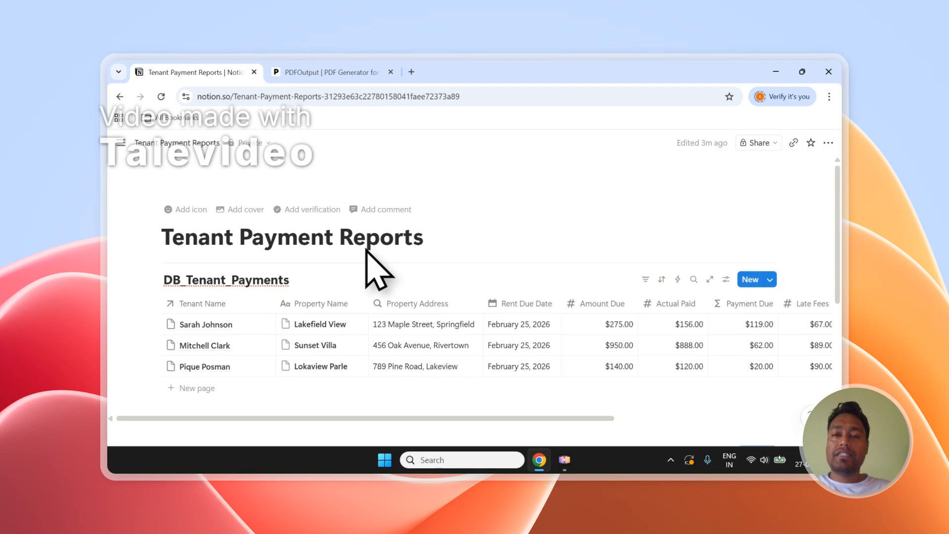
Step: Examine the columns and records of the DB_Tenant_Payments and DB_Tenants databases on the Tenant Payment Reports page
{"action": "scroll", "coordinate": [360, 258], "scroll_direction": "down", "scroll_amount": 3}
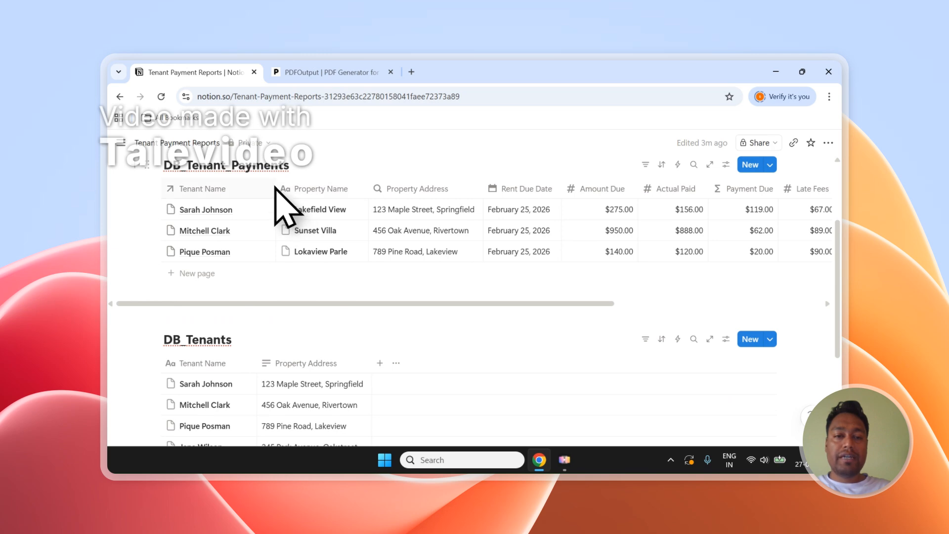
{"action": "scroll", "coordinate": [255, 205], "scroll_direction": "up", "scroll_amount": 3}
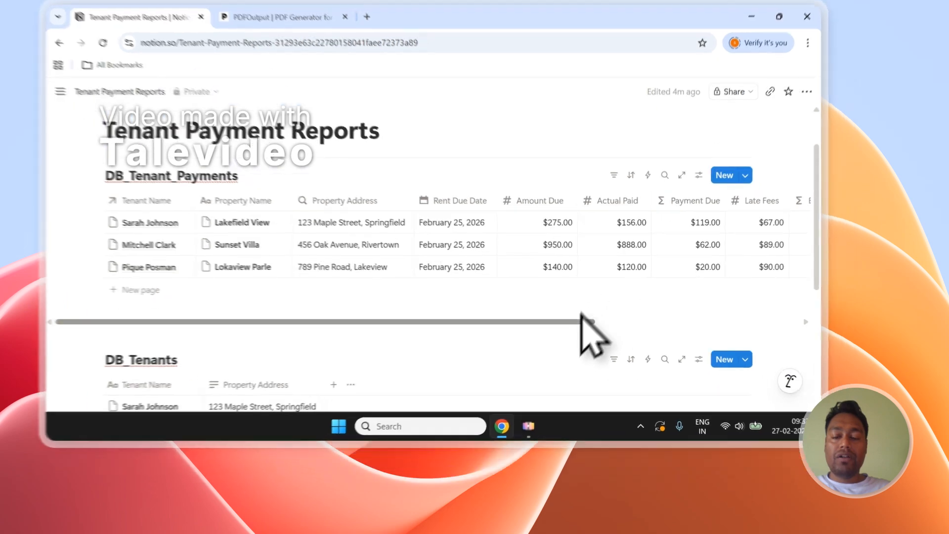
{"action": "left_click_drag", "start_coordinate": [615, 361], "coordinate": [717, 361]}
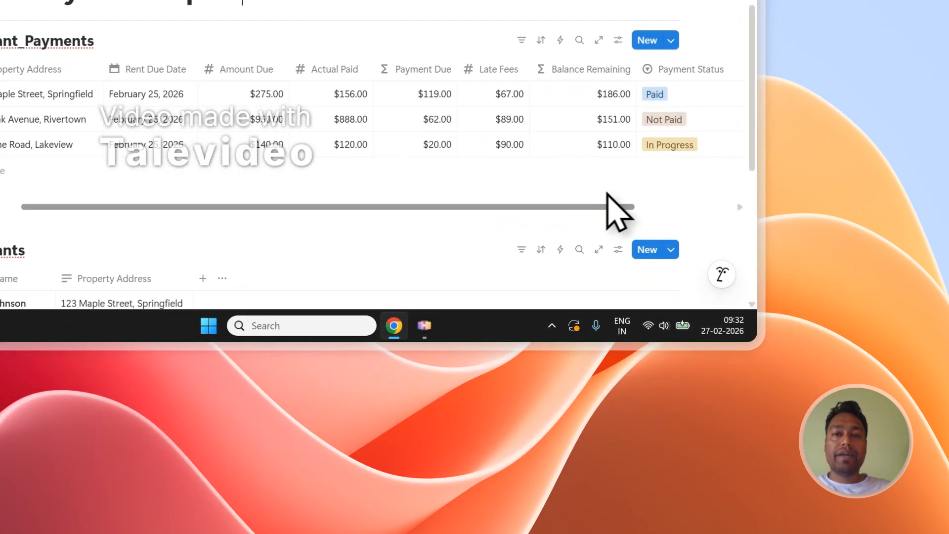
{"action": "left_click_drag", "start_coordinate": [607, 193], "coordinate": [616, 192]}
{"action": "scroll", "coordinate": [636, 205], "scroll_direction": "left", "scroll_amount": 5}
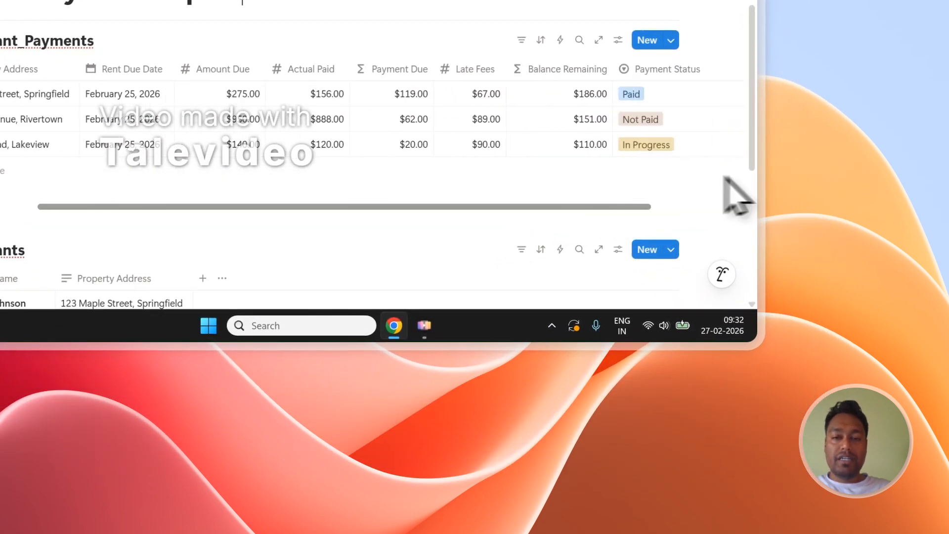
{"action": "scroll", "coordinate": [277, 159], "scroll_direction": "down", "scroll_amount": 3}
{"action": "scroll", "coordinate": [208, 121], "scroll_direction": "down", "scroll_amount": 3}
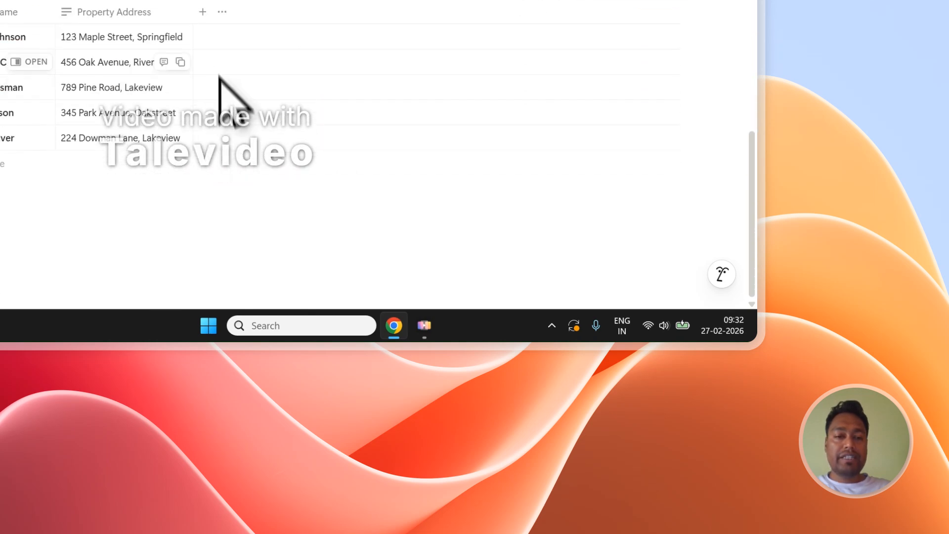
{"action": "scroll", "coordinate": [197, 79], "scroll_direction": "up", "scroll_amount": 2}
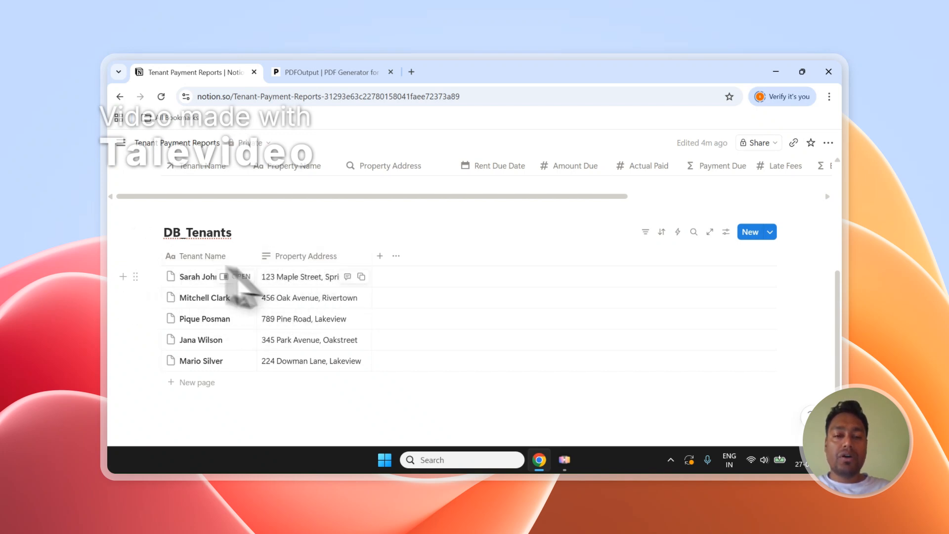
{"action": "scroll", "coordinate": [329, 271], "scroll_direction": "up", "scroll_amount": 3}
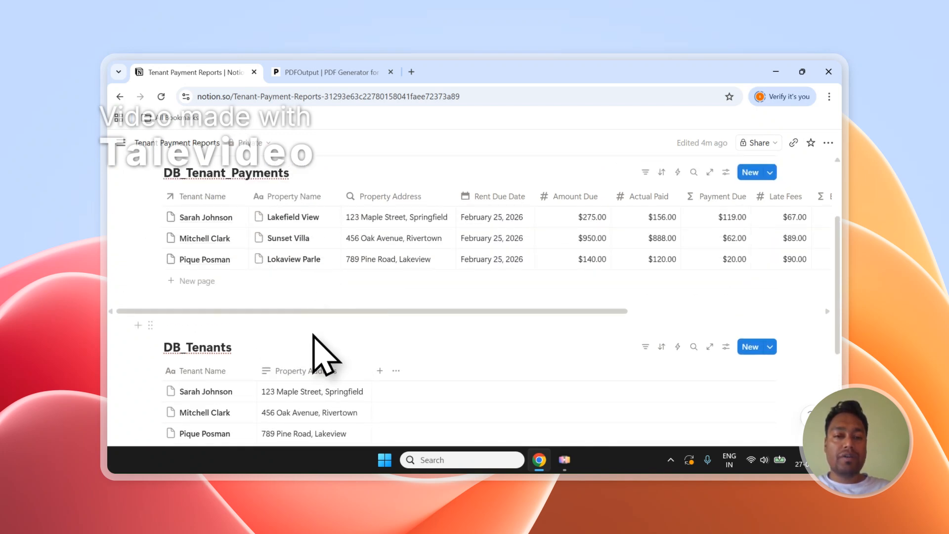
{"action": "scroll", "coordinate": [322, 335], "scroll_direction": "up", "scroll_amount": 2}
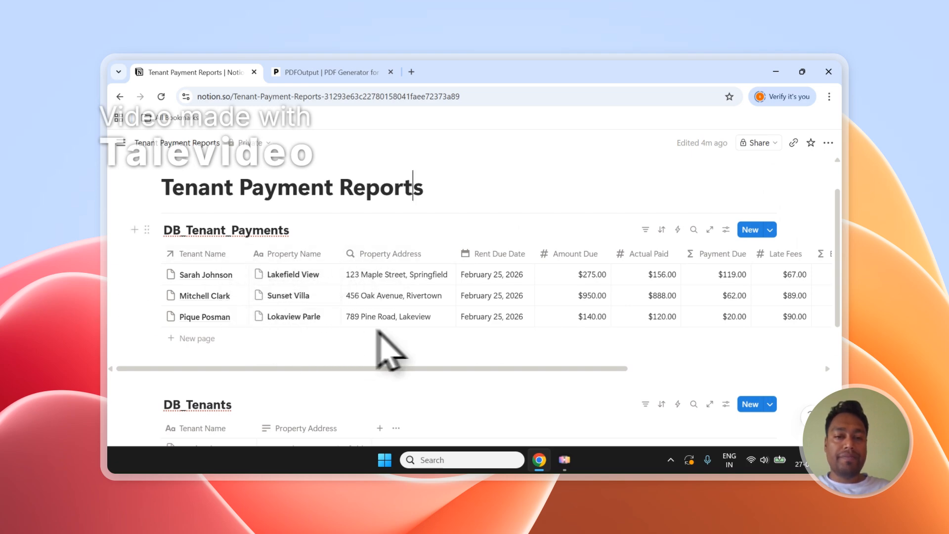
{"action": "left_click", "coordinate": [150, 274]}
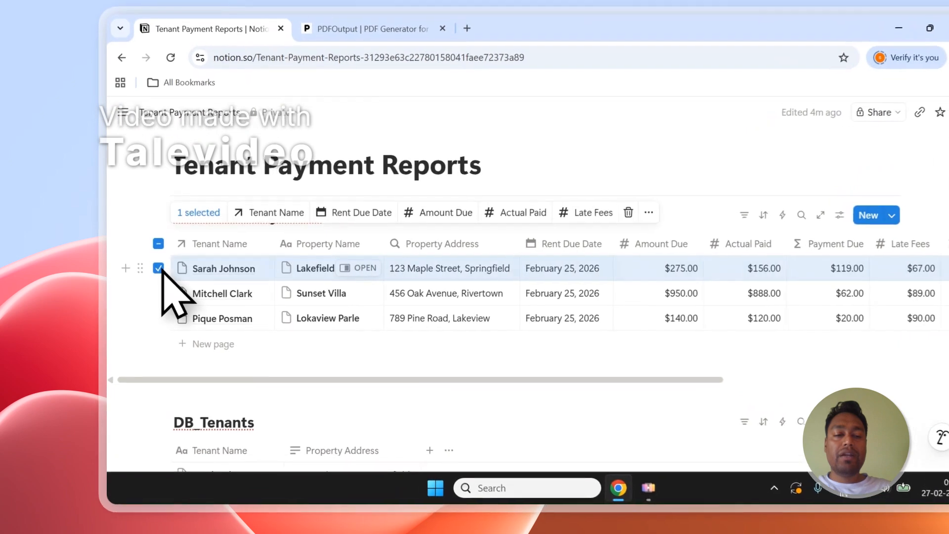
{"action": "left_click", "coordinate": [159, 293]}
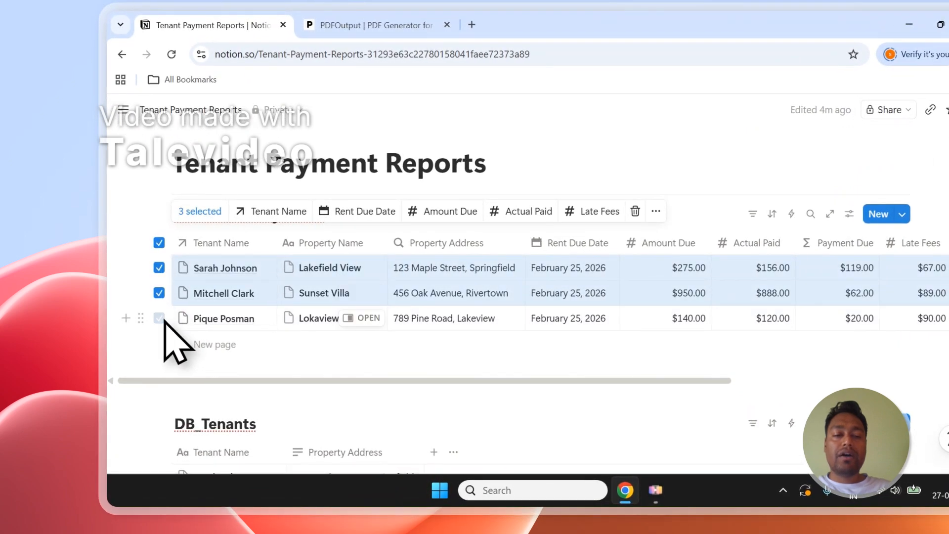
{"action": "left_click", "coordinate": [423, 166]}
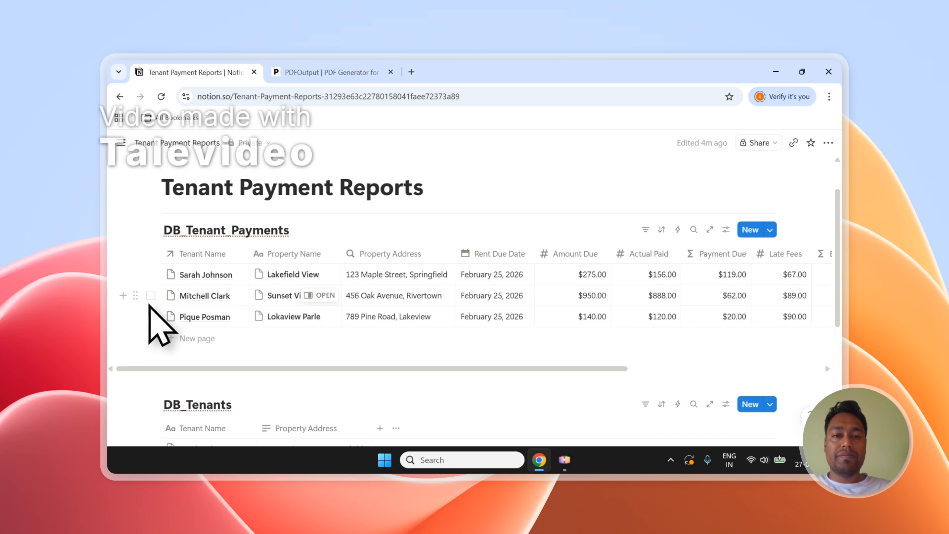
Step: Switch to PDFOutput, disconnect Notion in the connection setup and start connecting it again
{"action": "left_click", "coordinate": [329, 72]}
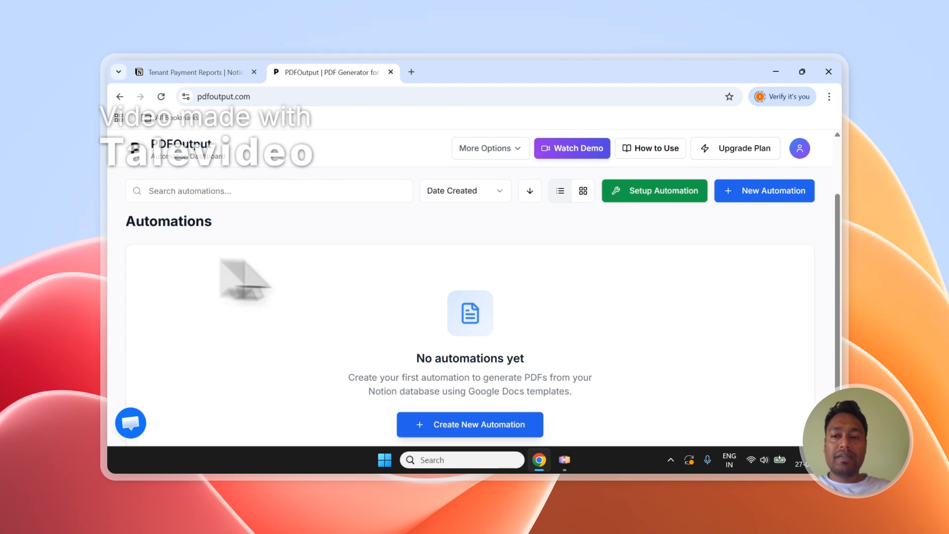
{"action": "left_click", "coordinate": [669, 196]}
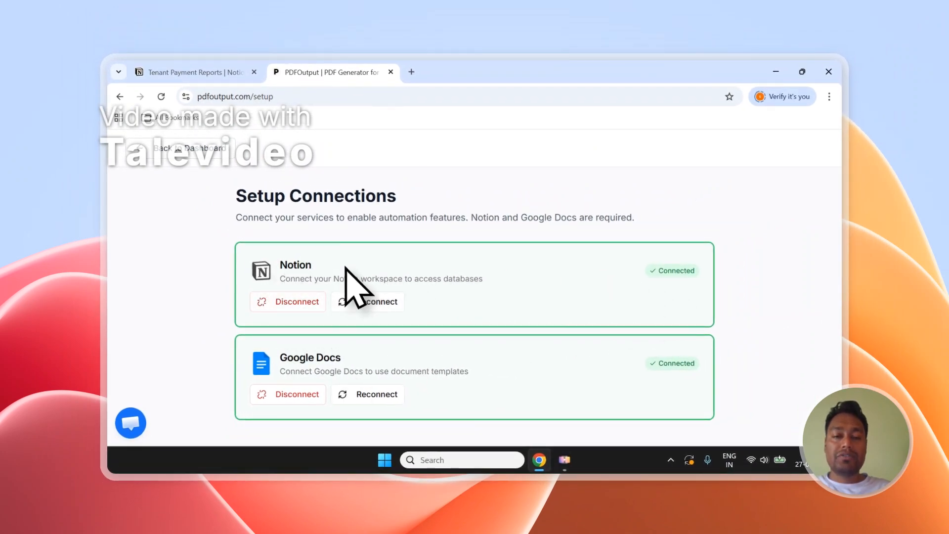
{"action": "left_click", "coordinate": [289, 303]}
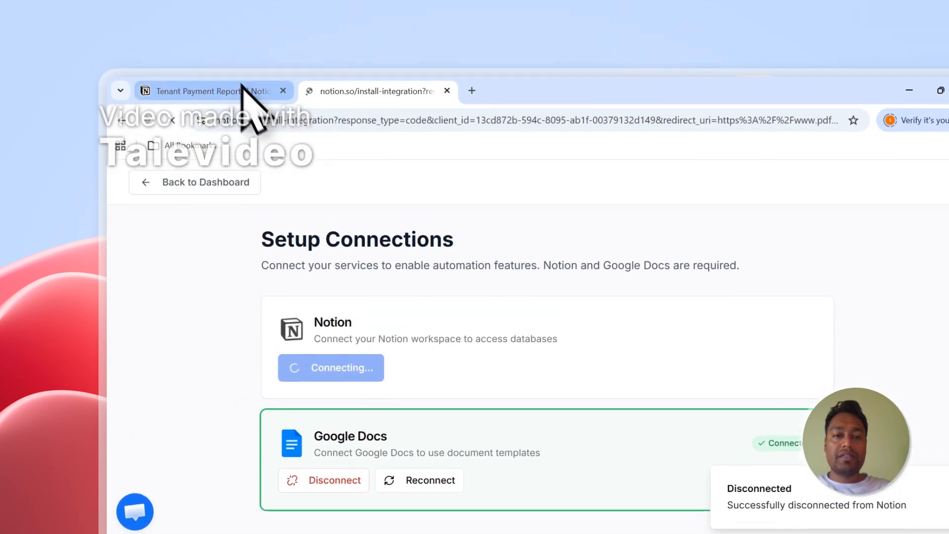
Step: Switch to the Tenant Payment Reports page in Notion and copy its full title
{"action": "left_click", "coordinate": [246, 104]}
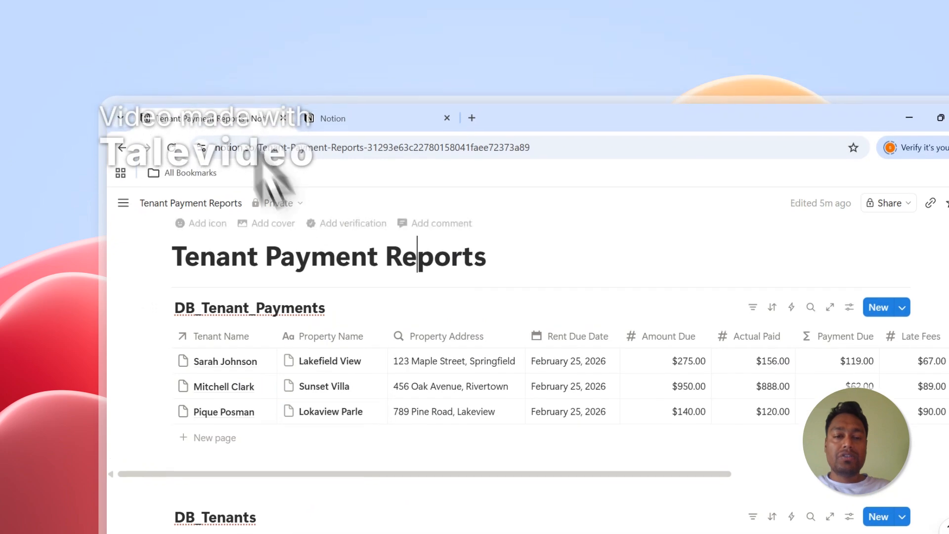
{"action": "left_click_drag", "start_coordinate": [486, 266], "coordinate": [442, 271]}
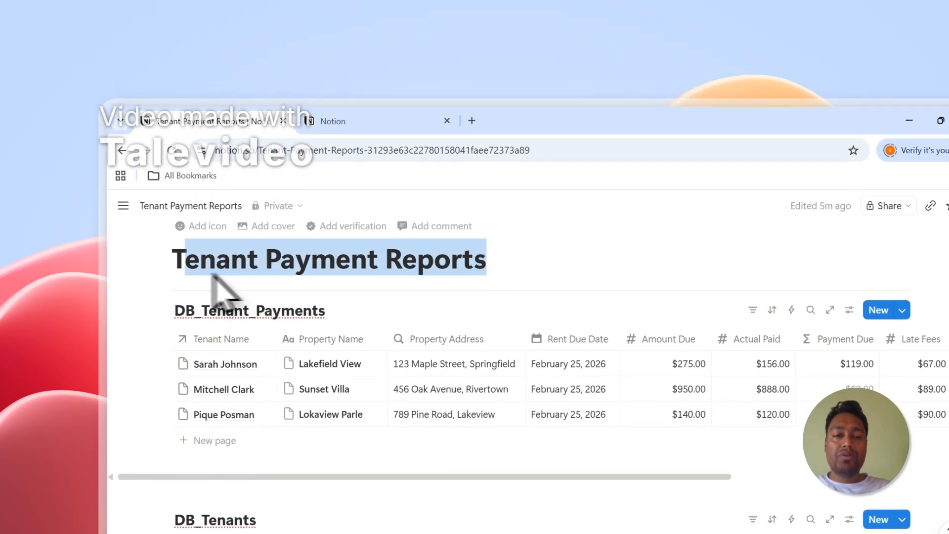
{"action": "scroll", "coordinate": [317, 316], "scroll_direction": "down", "scroll_amount": 3}
{"action": "scroll", "coordinate": [287, 297], "scroll_direction": "up", "scroll_amount": 3}
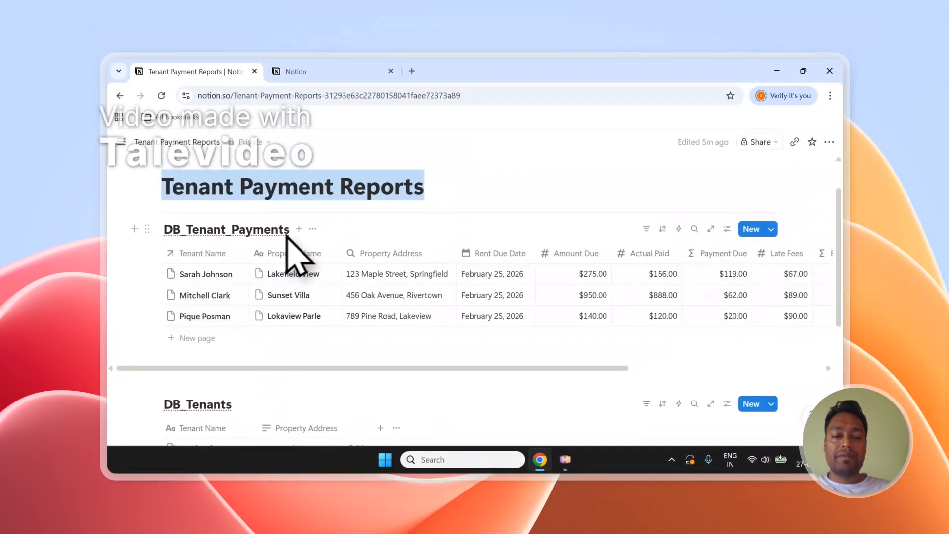
{"action": "scroll", "coordinate": [297, 322], "scroll_direction": "up", "scroll_amount": 2}
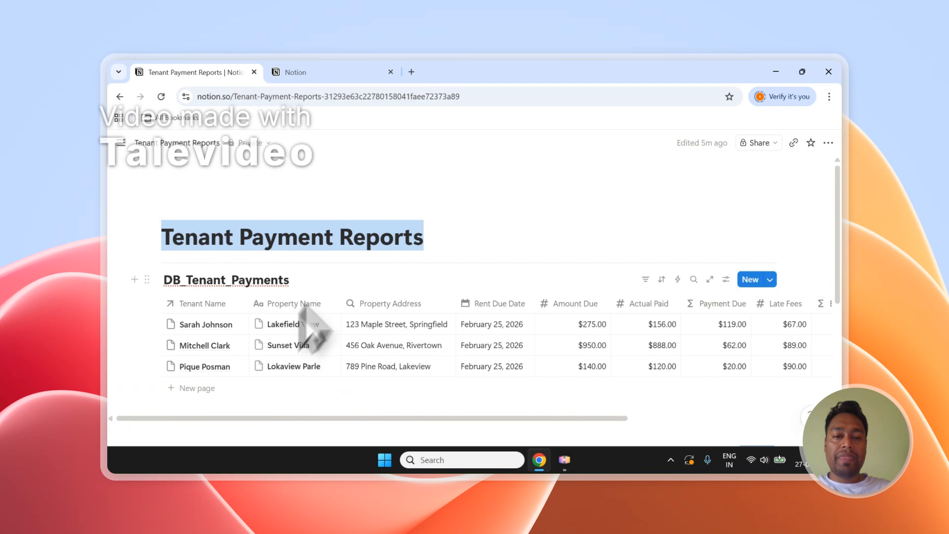
{"action": "right_click", "coordinate": [302, 195]}
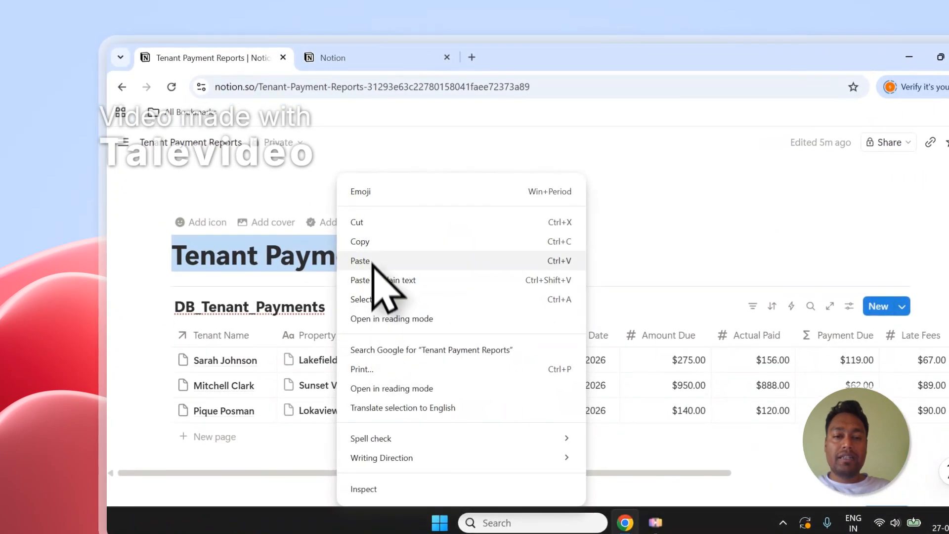
{"action": "left_click", "coordinate": [358, 240]}
Step: Check the page's workspace in Notion and choose PDFOutput's Space as the workspace in the integration's authorization request
{"action": "left_click", "coordinate": [124, 145]}
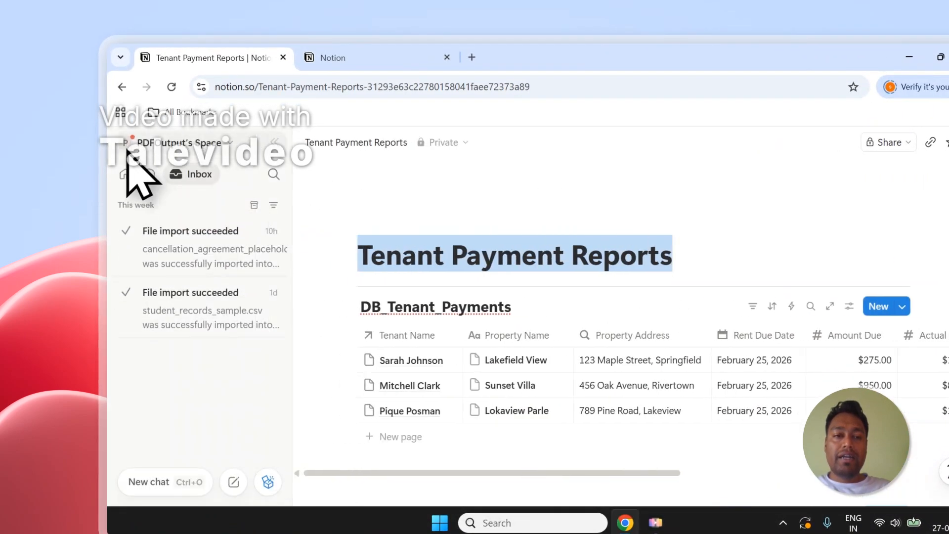
{"action": "left_click", "coordinate": [274, 142]}
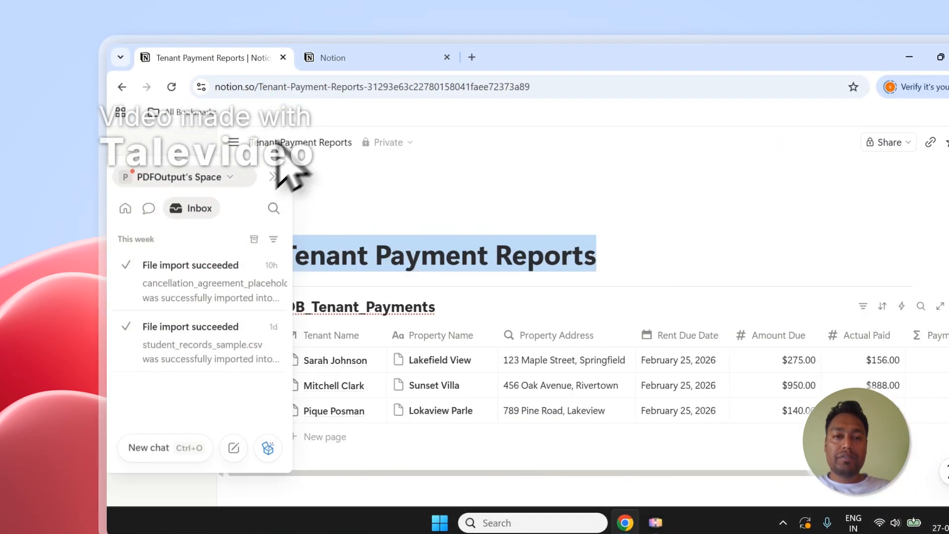
{"action": "left_click", "coordinate": [391, 57]}
{"action": "left_click", "coordinate": [689, 239]}
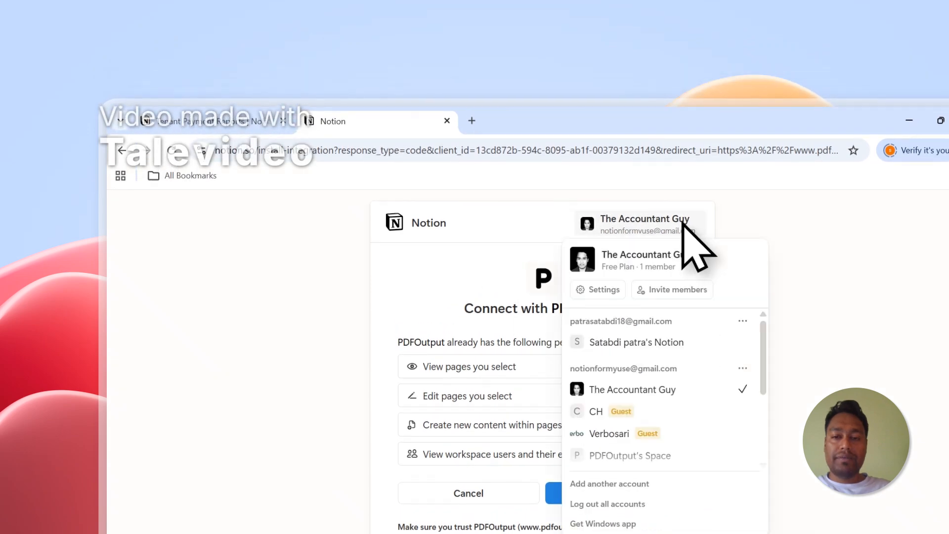
{"action": "scroll", "coordinate": [707, 389], "scroll_direction": "down", "scroll_amount": 3}
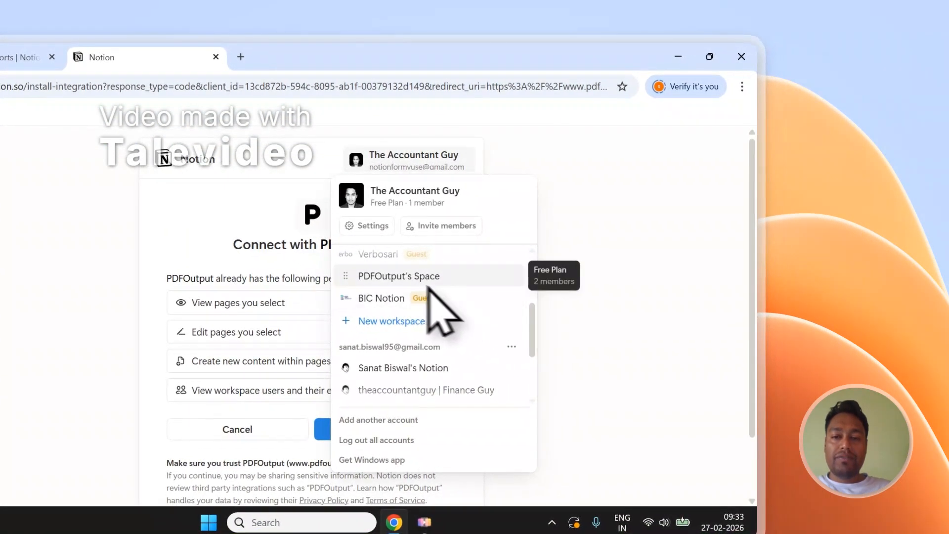
{"action": "left_click", "coordinate": [433, 283]}
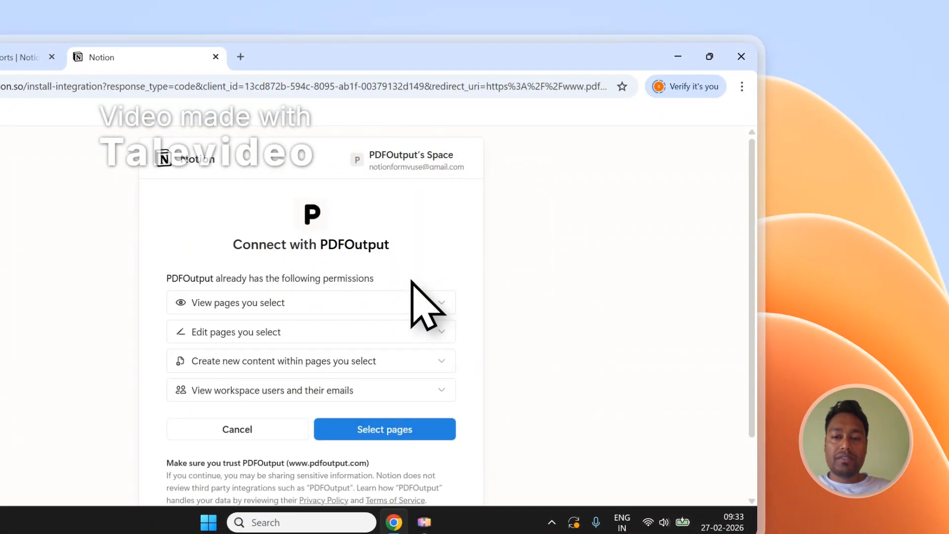
Step: Search for the copied page title, select the Tenant Payment Reports page and allow PDFOutput to access it
{"action": "left_click", "coordinate": [433, 434]}
{"action": "right_click", "coordinate": [214, 335]}
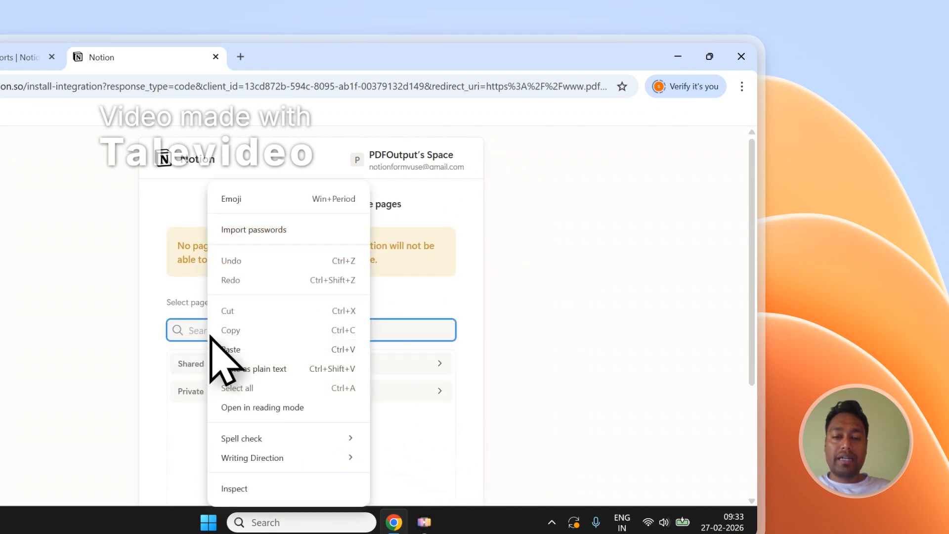
{"action": "left_click", "coordinate": [233, 364]}
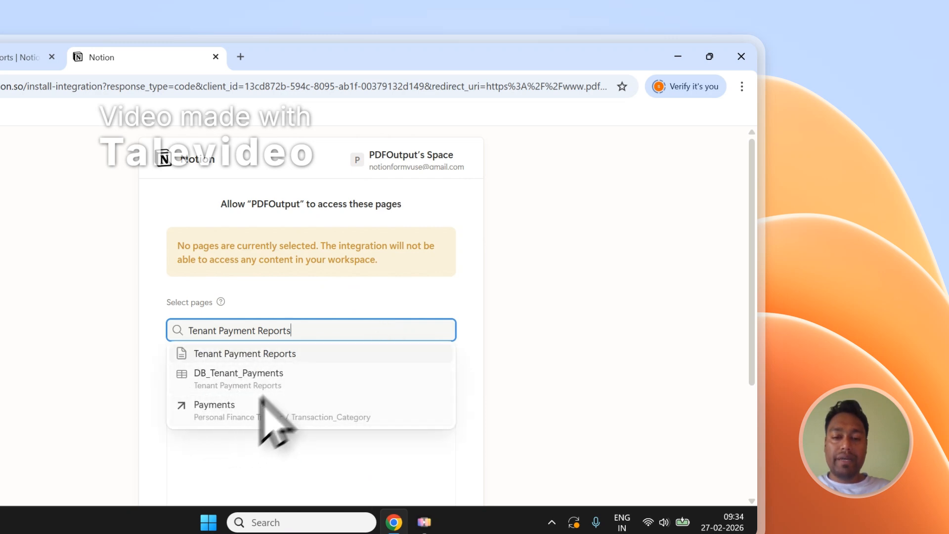
{"action": "left_click", "coordinate": [278, 356]}
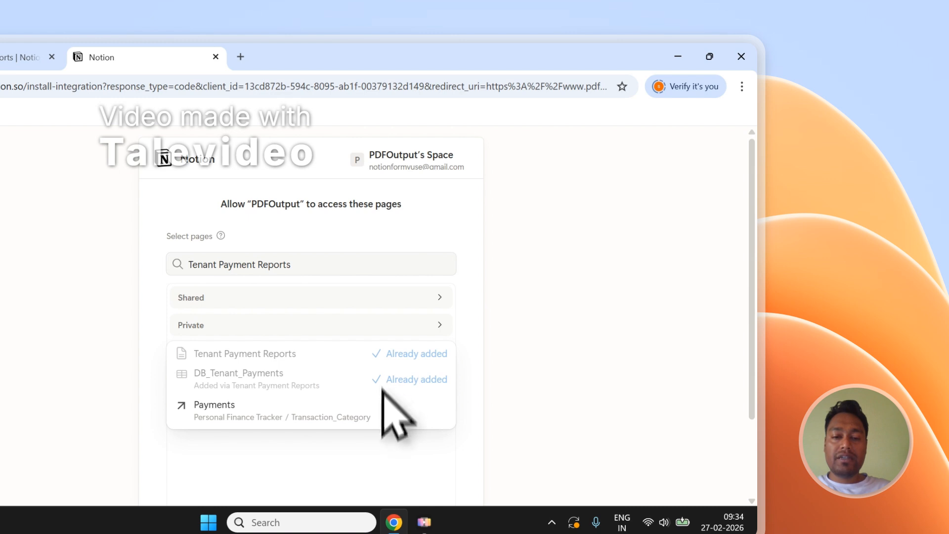
{"action": "left_click", "coordinate": [447, 235]}
{"action": "scroll", "coordinate": [451, 281], "scroll_direction": "down", "scroll_amount": 3}
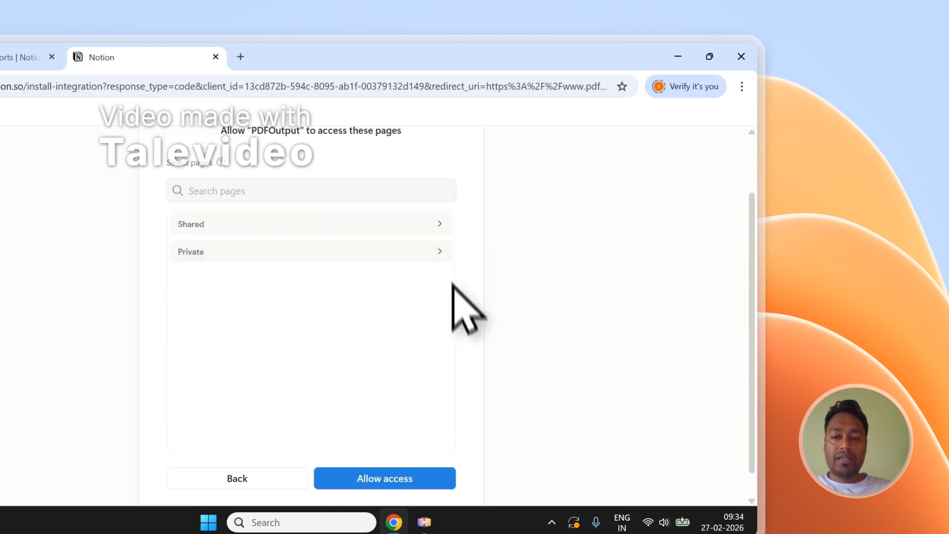
{"action": "left_click", "coordinate": [396, 451]}
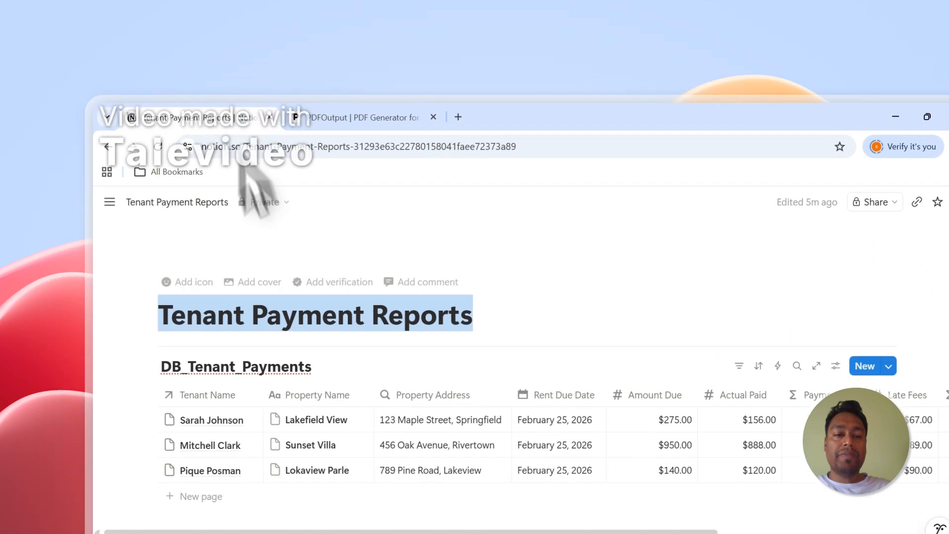
Step: Look over the Notion databases, switch to PDFOutput and create a new automation named "Tenant Payment Receipts"
{"action": "scroll", "coordinate": [297, 340], "scroll_direction": "down", "scroll_amount": 4}
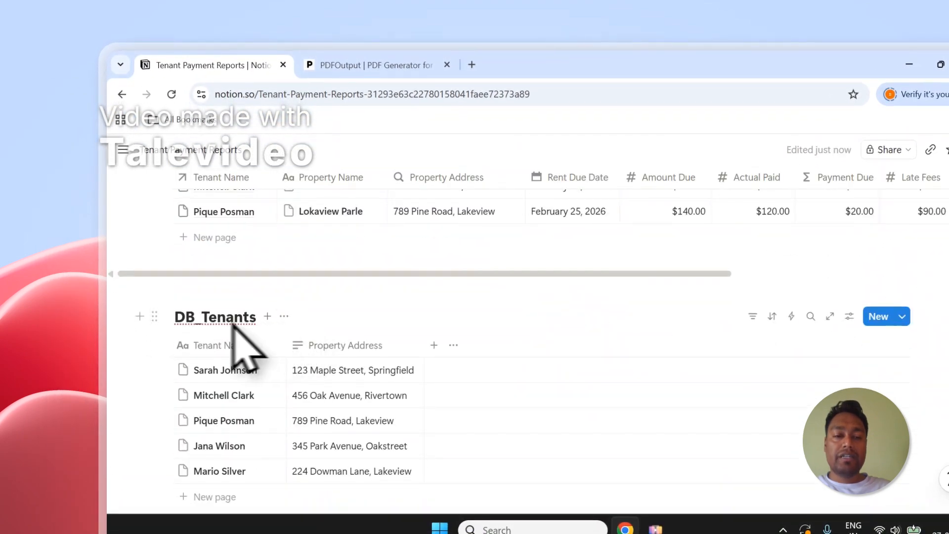
{"action": "scroll", "coordinate": [228, 322], "scroll_direction": "up", "scroll_amount": 3}
{"action": "left_click", "coordinate": [353, 68]}
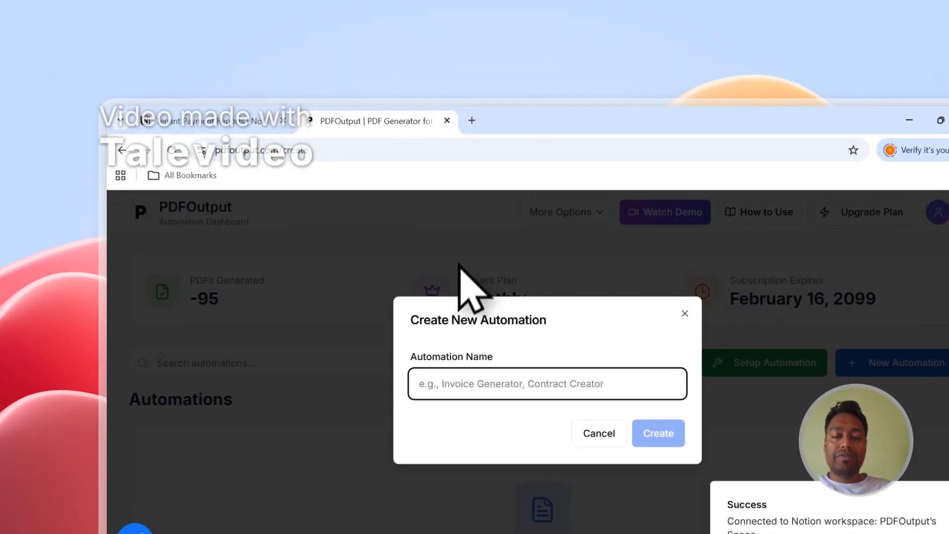
{"action": "left_click", "coordinate": [521, 383]}
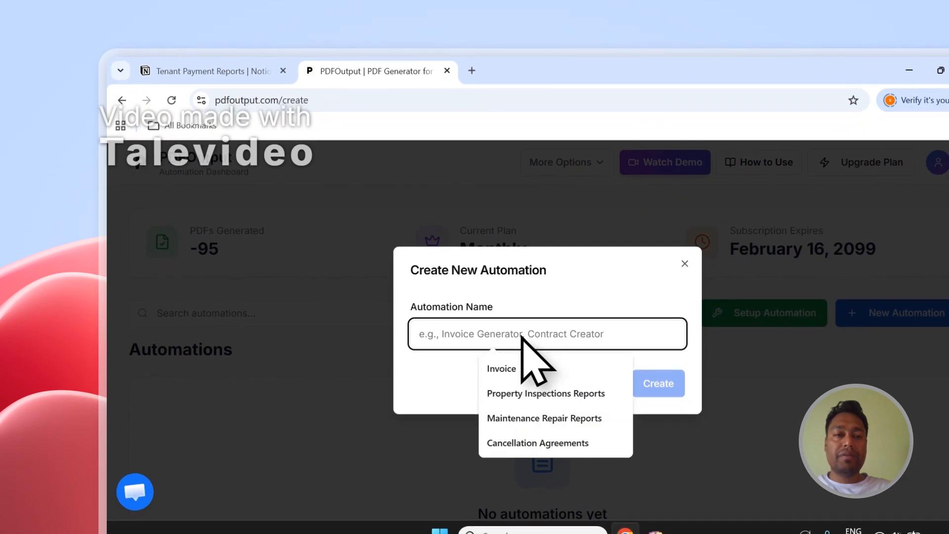
{"action": "type", "text": "Tenant Payment Receipts"}
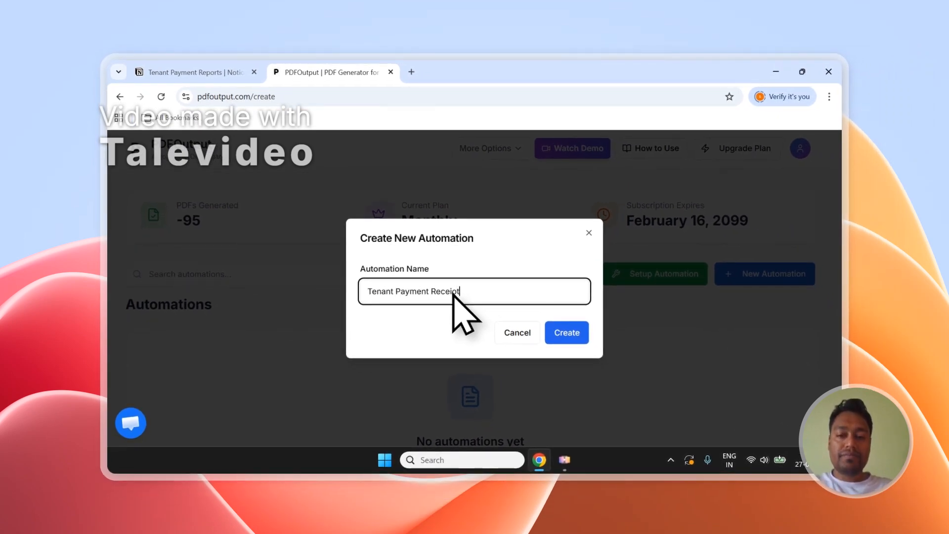
{"action": "key", "text": "Return"}
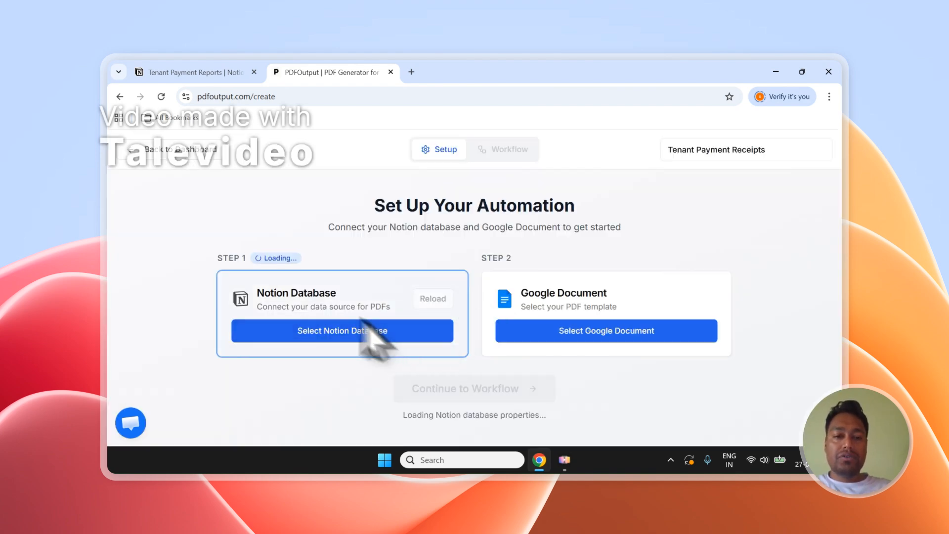
Step: Select DB_Tenant_Payments as the automation's Notion database
{"action": "left_click", "coordinate": [372, 332]}
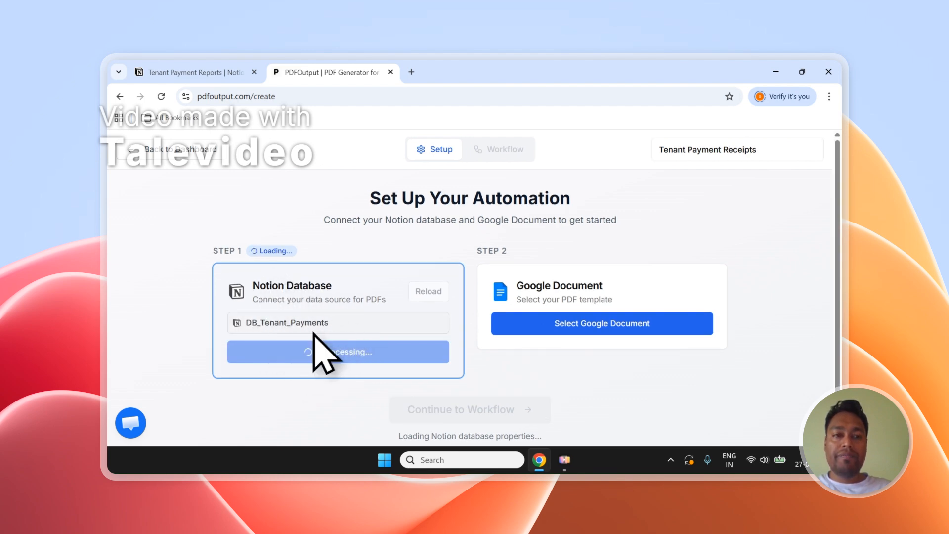
Step: Check the DB_Tenant_Payments database heading on the Notion page and return to PDFOutput
{"action": "left_click", "coordinate": [195, 72]}
{"action": "left_click_drag", "start_coordinate": [164, 223], "coordinate": [199, 223]}
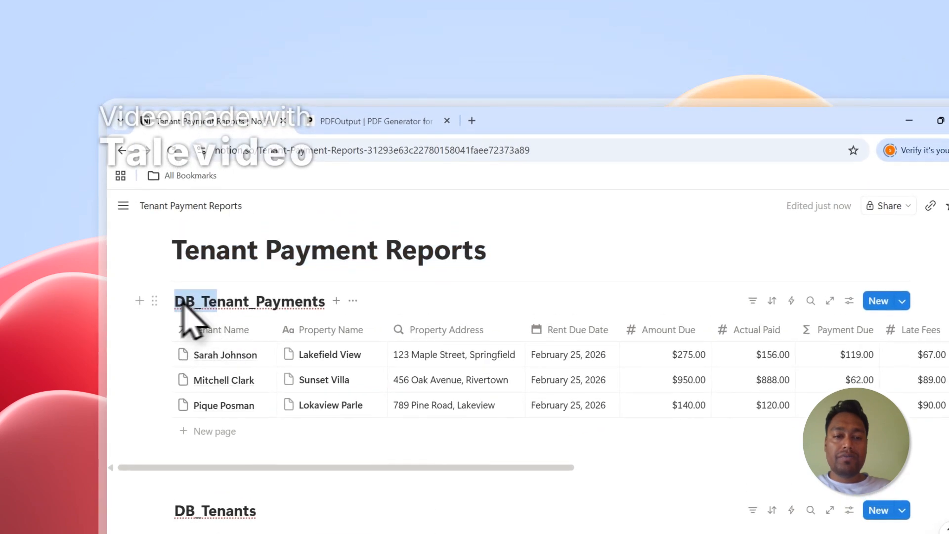
{"action": "left_click", "coordinate": [376, 122]}
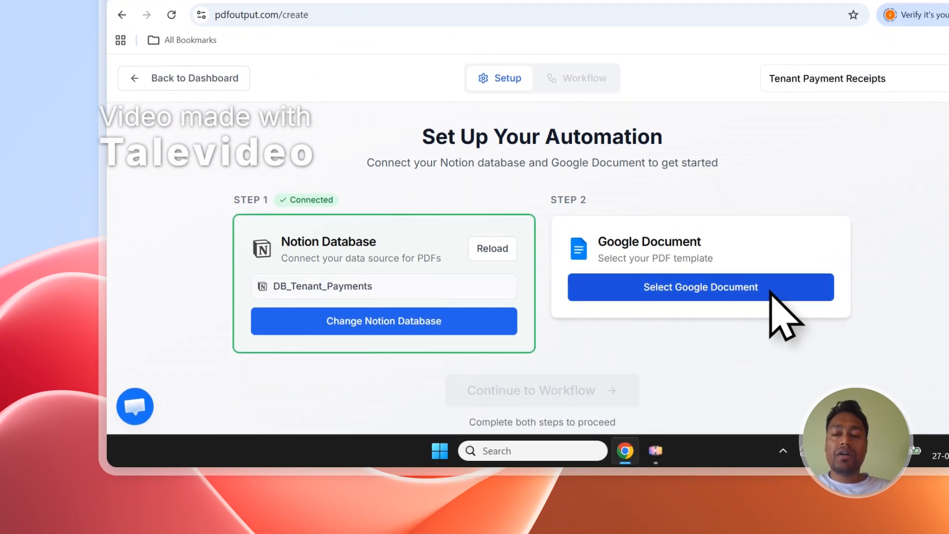
{"action": "left_click", "coordinate": [770, 291]}
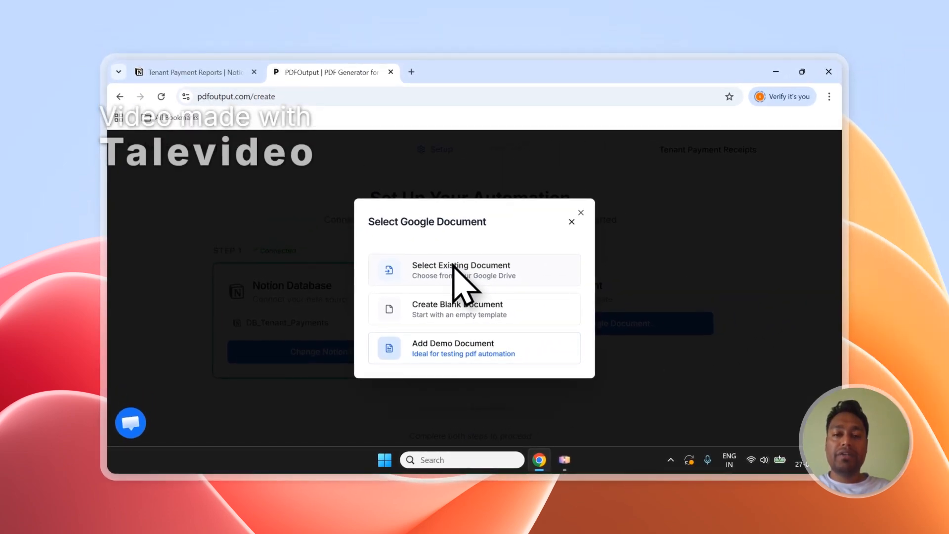
{"action": "left_click", "coordinate": [469, 271]}
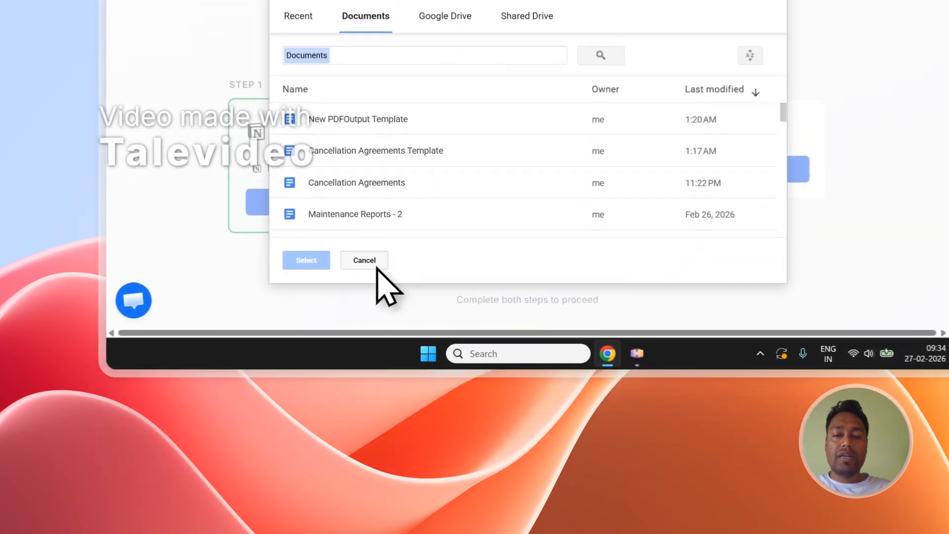
{"action": "left_click", "coordinate": [332, 381]}
Step: Add a demo document as the automation's Google Docs template and check the Notion database while it is created
{"action": "left_click", "coordinate": [707, 154]}
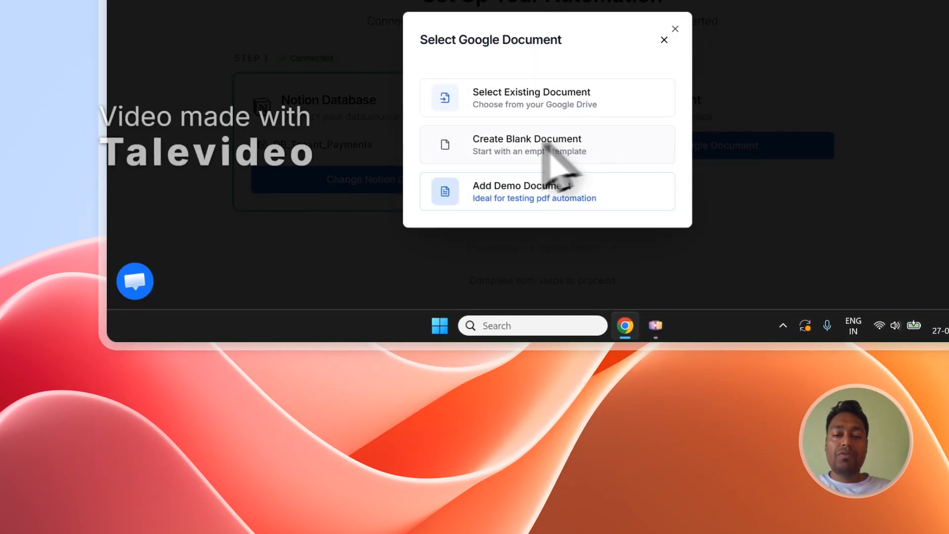
{"action": "left_click", "coordinate": [496, 188]}
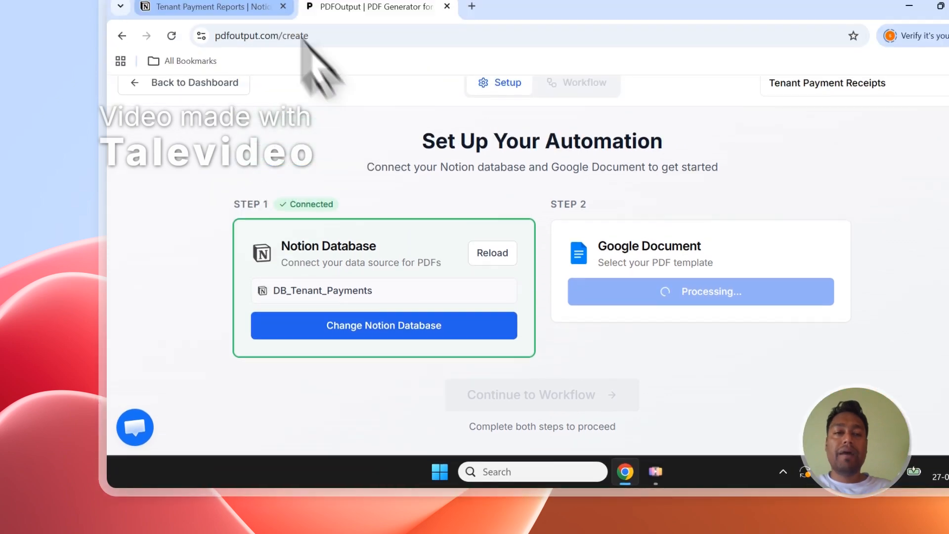
{"action": "left_click", "coordinate": [262, 10]}
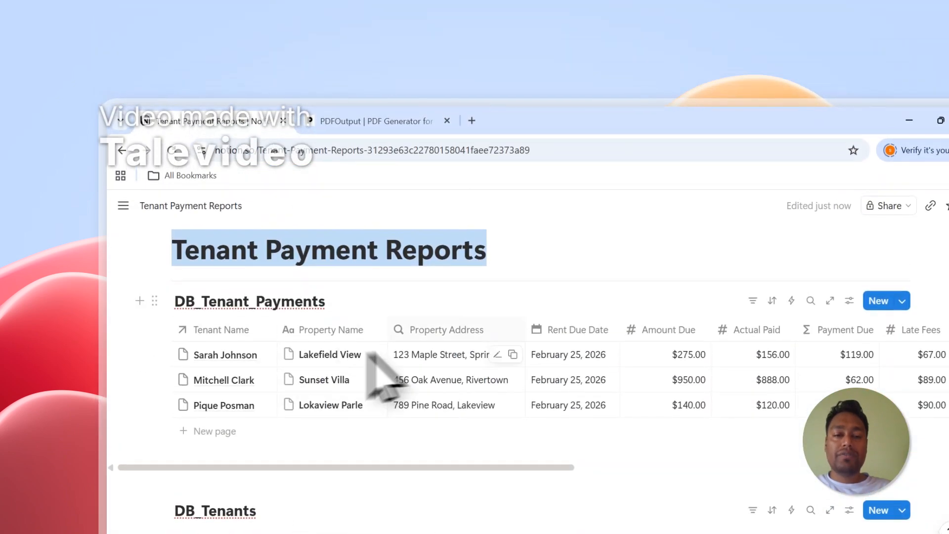
{"action": "left_click", "coordinate": [416, 122]}
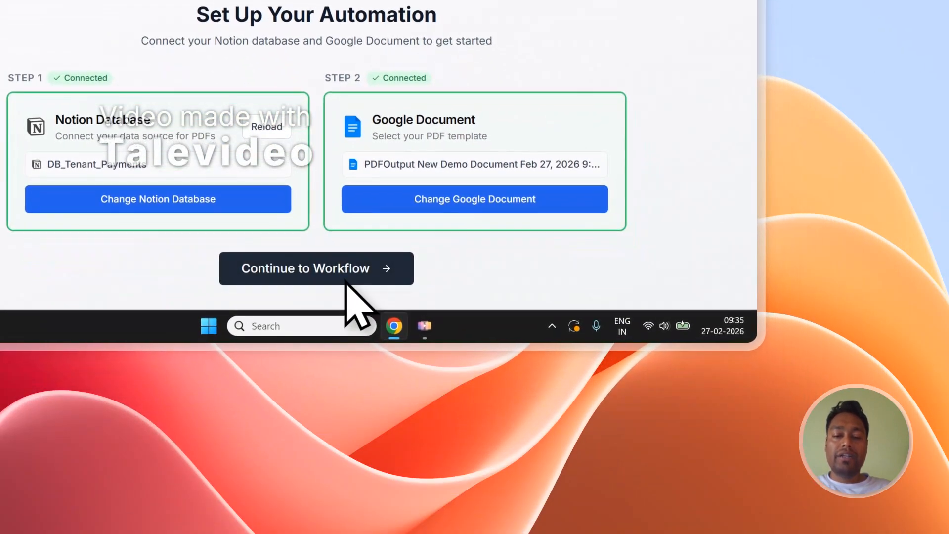
Step: Continue to the workflow and rename the template document "Tenant Payments"
{"action": "left_click", "coordinate": [345, 281]}
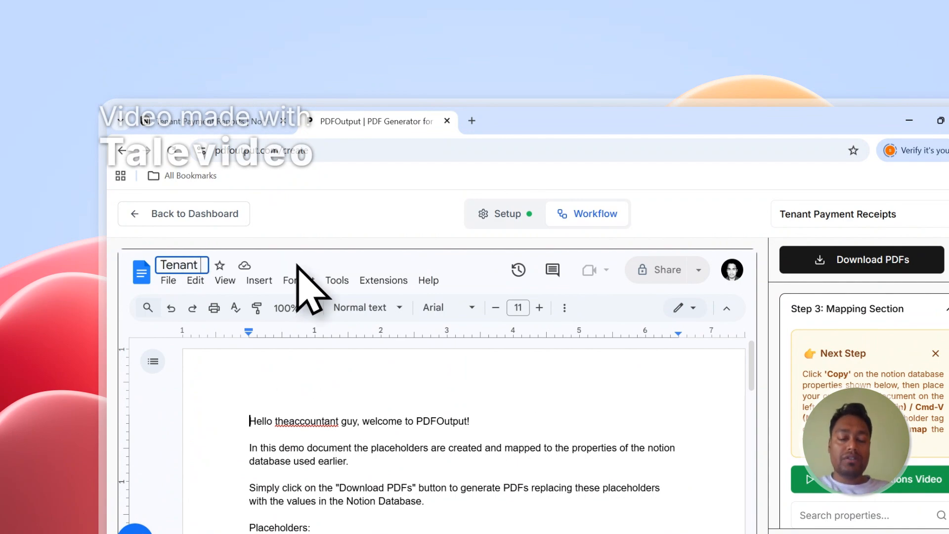
{"action": "type", "text": "Tenant Payments"}
{"action": "key", "text": "Return"}
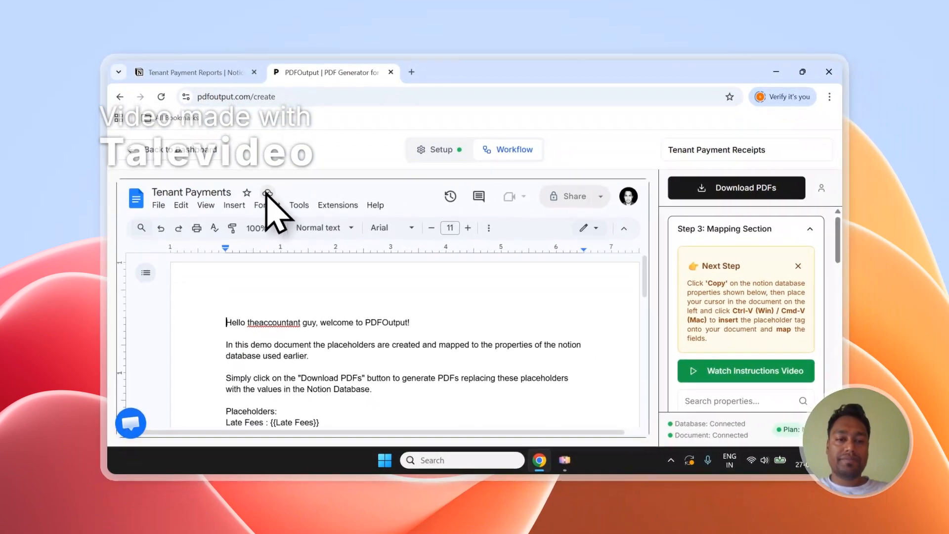
Step: Delete the welcome and instruction paragraphs above the Placeholders list in the document
{"action": "scroll", "coordinate": [341, 318], "scroll_direction": "down", "scroll_amount": 2}
{"action": "scroll", "coordinate": [366, 319], "scroll_direction": "up", "scroll_amount": 1}
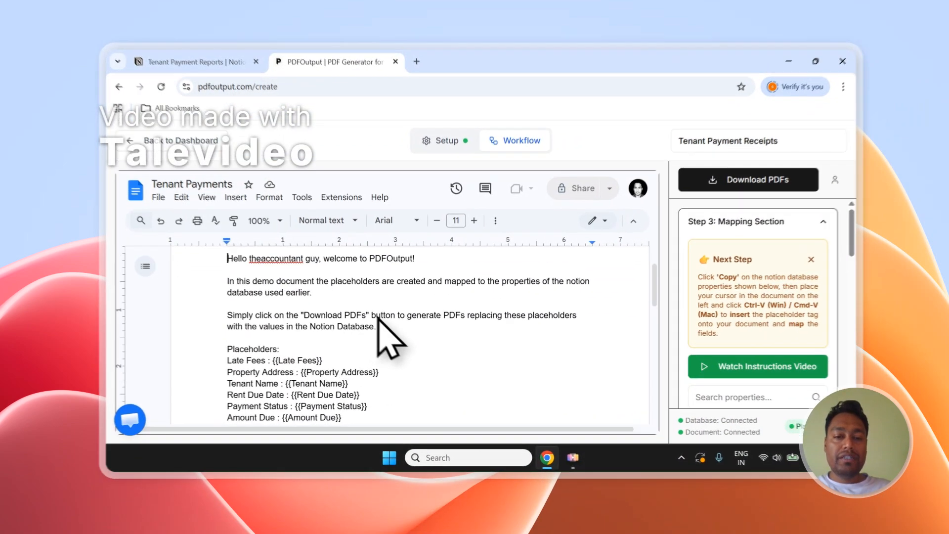
{"action": "left_click_drag", "start_coordinate": [375, 330], "coordinate": [281, 298]}
{"action": "left_click_drag", "start_coordinate": [409, 292], "coordinate": [246, 203]}
{"action": "key", "text": "BackSpace"}
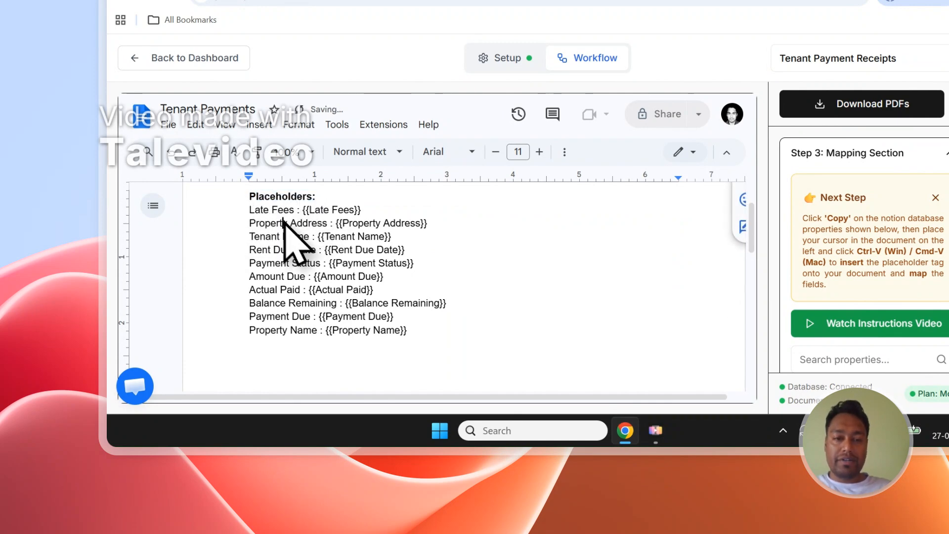
Step: Compare the columns of the Notion database with the property list in PDFOutput's mapping section
{"action": "left_click", "coordinate": [260, 29]}
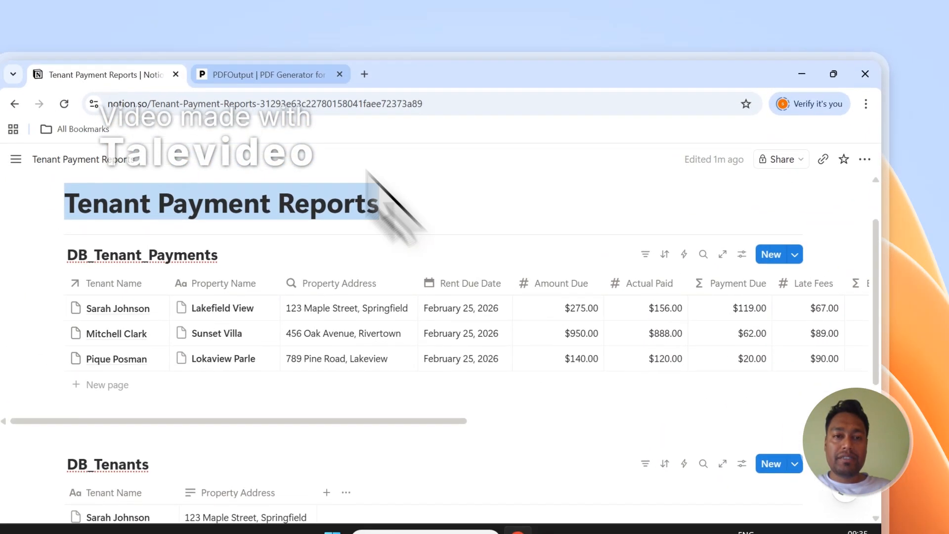
{"action": "left_click", "coordinate": [376, 121]}
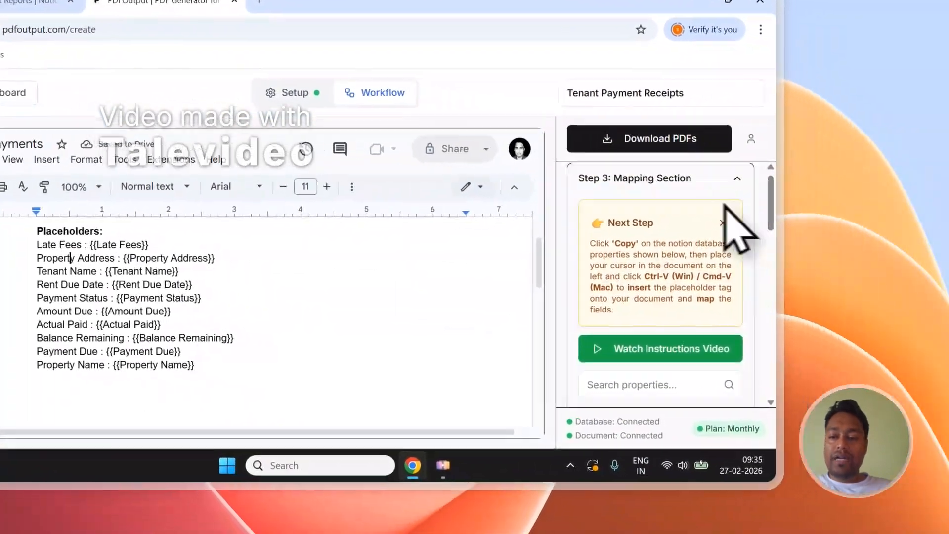
{"action": "scroll", "coordinate": [933, 260], "scroll_direction": "down", "scroll_amount": 3}
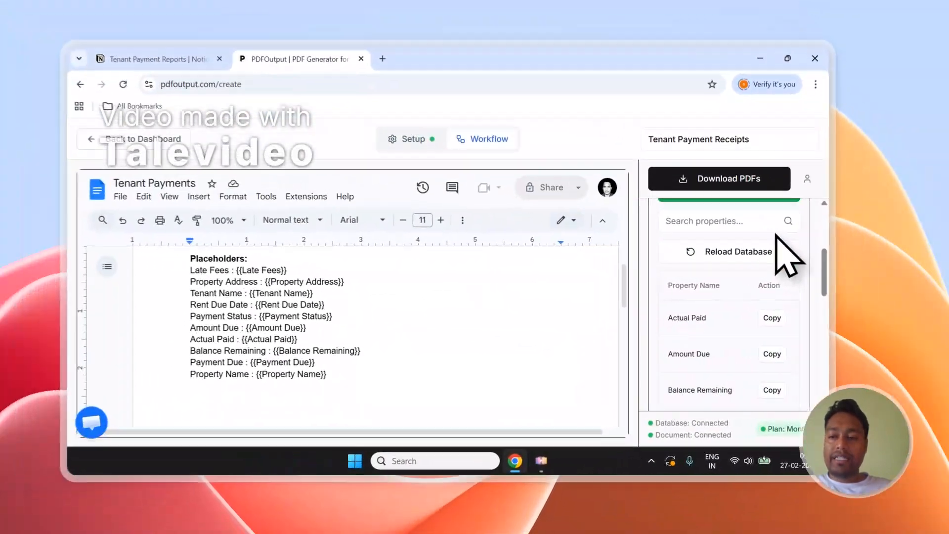
{"action": "scroll", "coordinate": [789, 254], "scroll_direction": "down", "scroll_amount": 2}
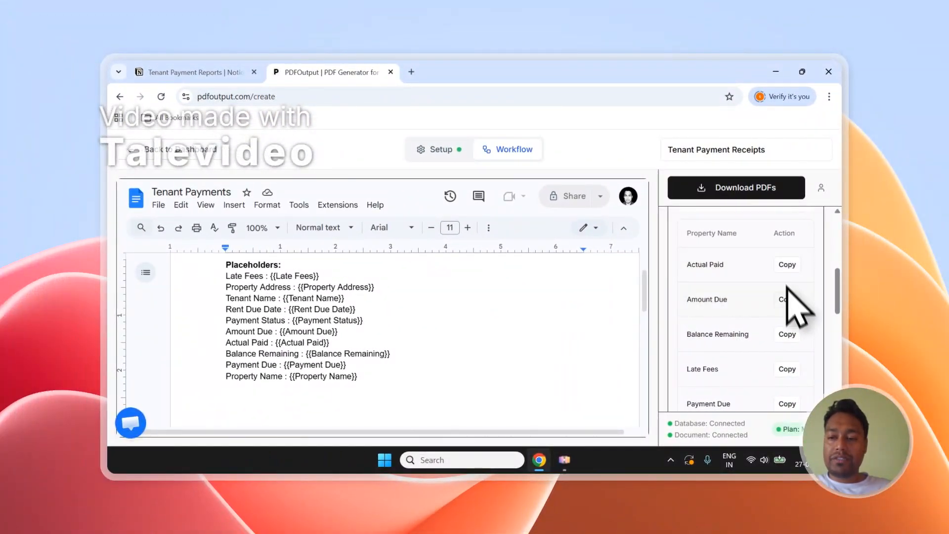
{"action": "scroll", "coordinate": [787, 297], "scroll_direction": "down", "scroll_amount": 8}
{"action": "scroll", "coordinate": [787, 356], "scroll_direction": "up", "scroll_amount": 3}
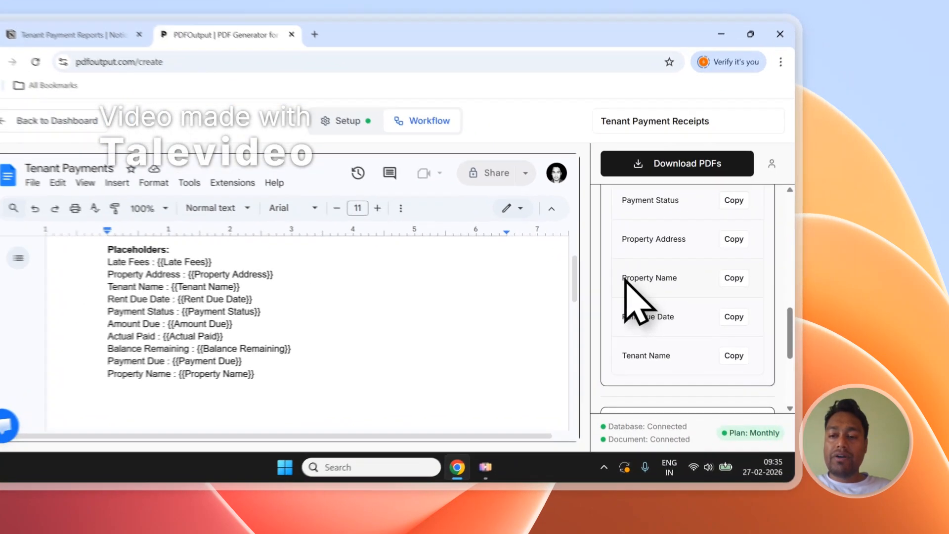
Step: Add the line "Property Name - " below the placeholder list and insert the copied {{Property Name}} placeholder after it
{"action": "left_click_drag", "start_coordinate": [687, 289], "coordinate": [735, 291]}
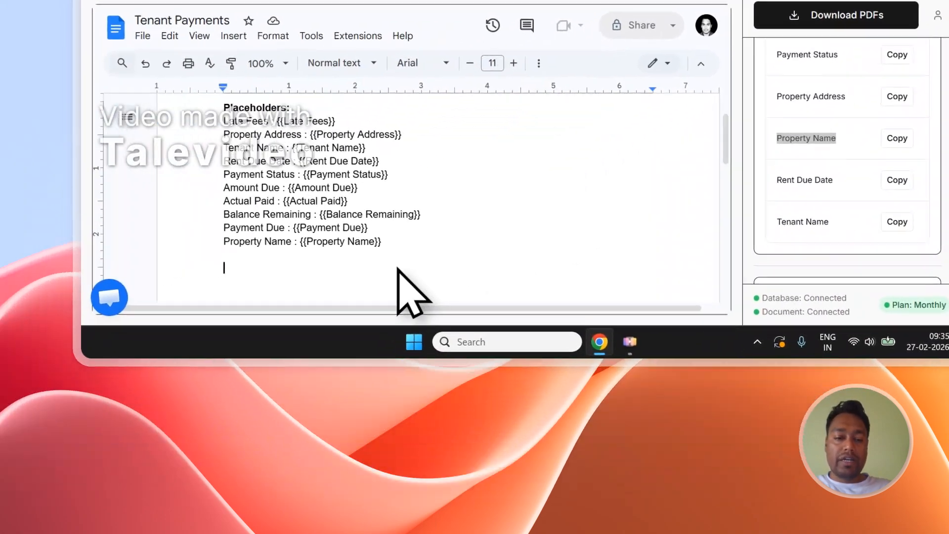
{"action": "type", "text": "Propert"}
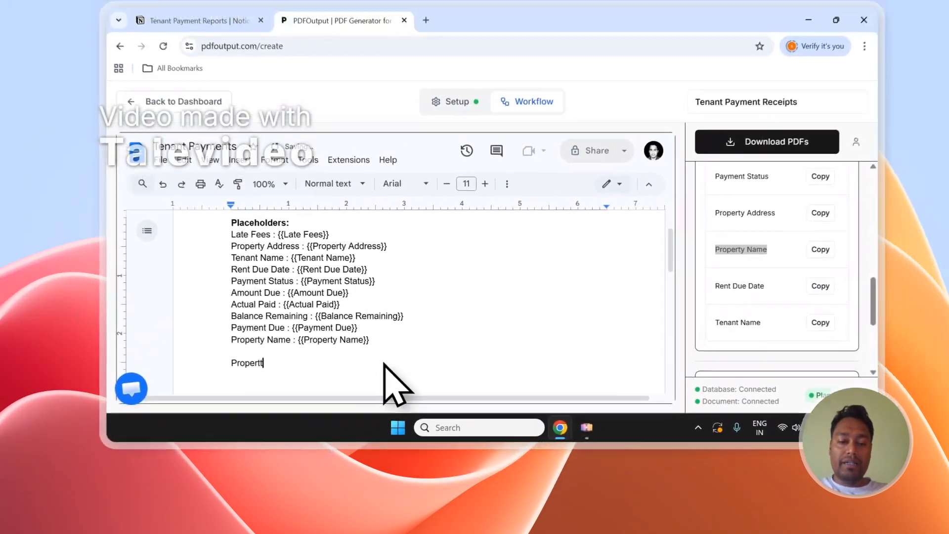
{"action": "type", "text": "y n"}
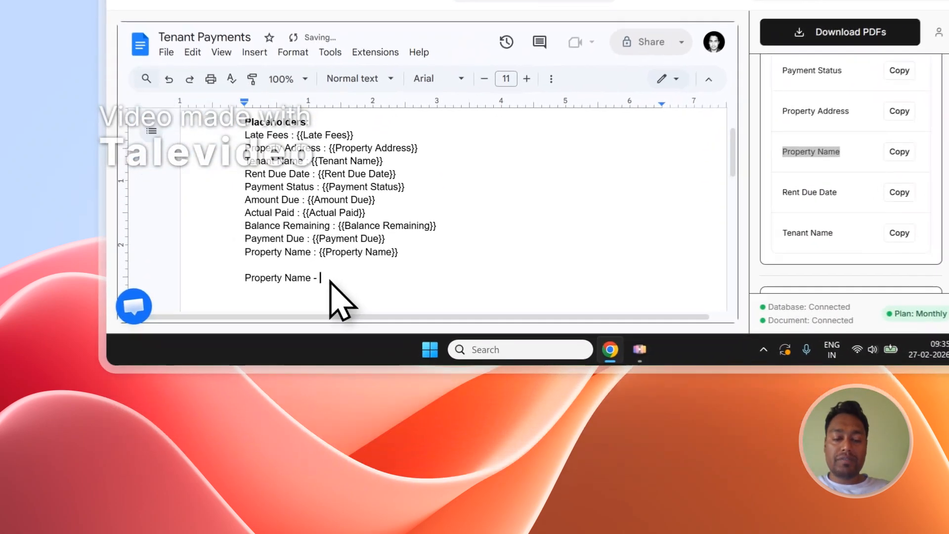
{"action": "left_click", "coordinate": [696, 123]}
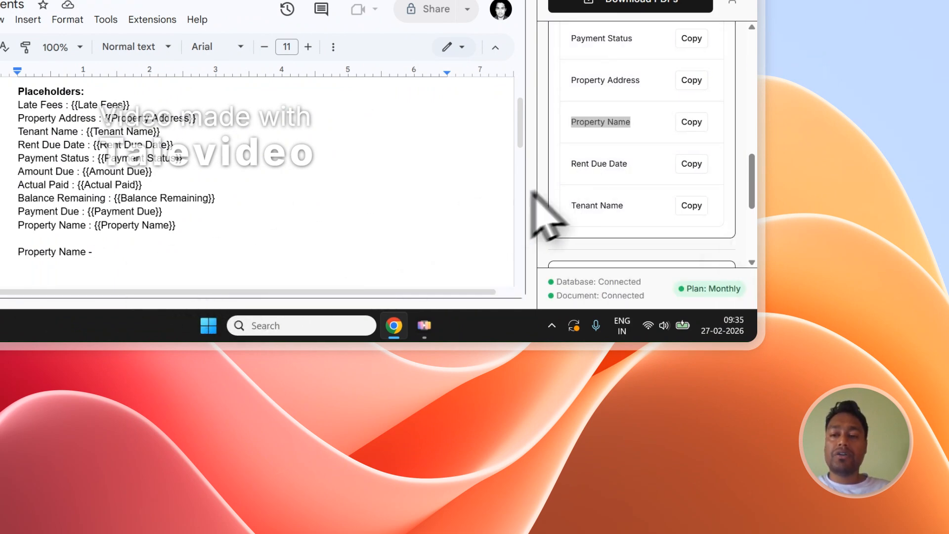
{"action": "scroll", "coordinate": [678, 170], "scroll_direction": "up", "scroll_amount": 10}
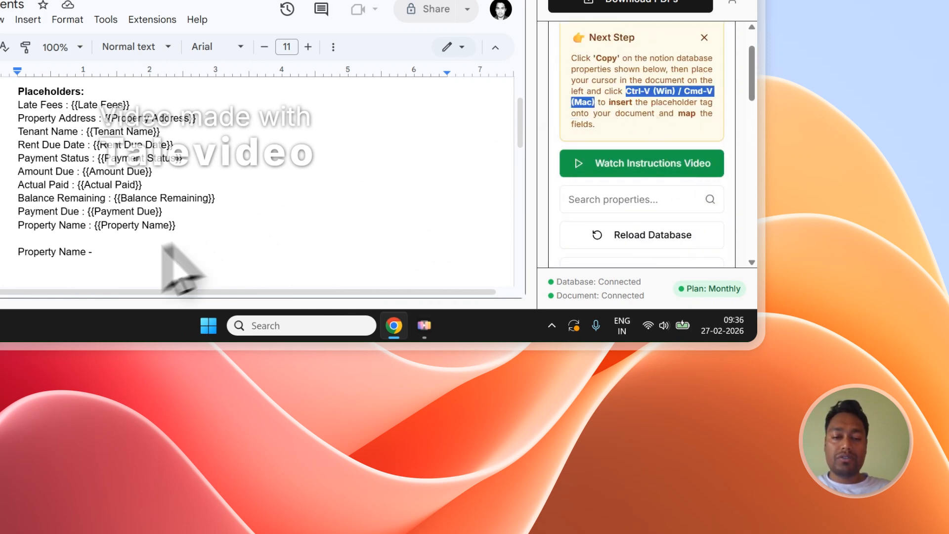
{"action": "left_click", "coordinate": [134, 258]}
Step: Highlight the newly inserted {{Property Name}} placeholder in light yellow
{"action": "left_click_drag", "start_coordinate": [190, 255], "coordinate": [154, 253]}
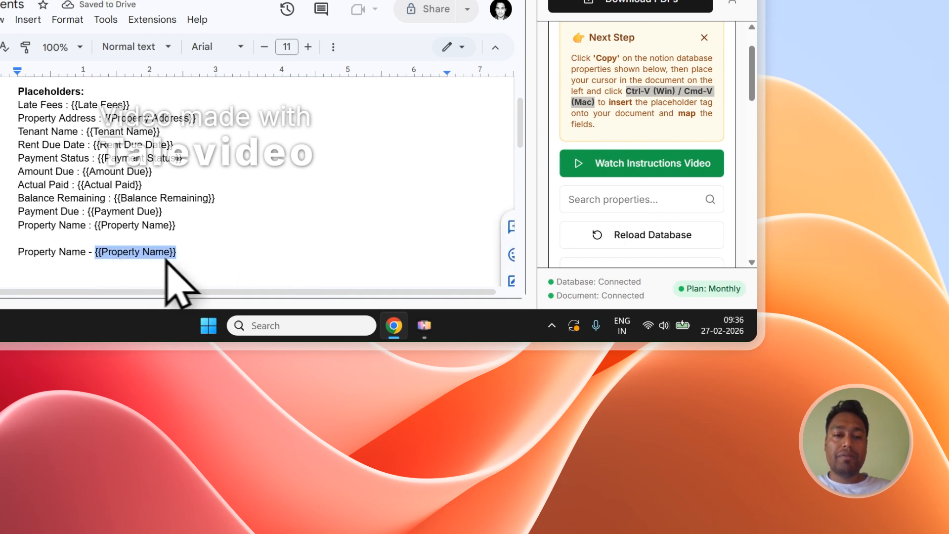
{"action": "left_click", "coordinate": [333, 47]}
{"action": "left_click", "coordinate": [53, 72]}
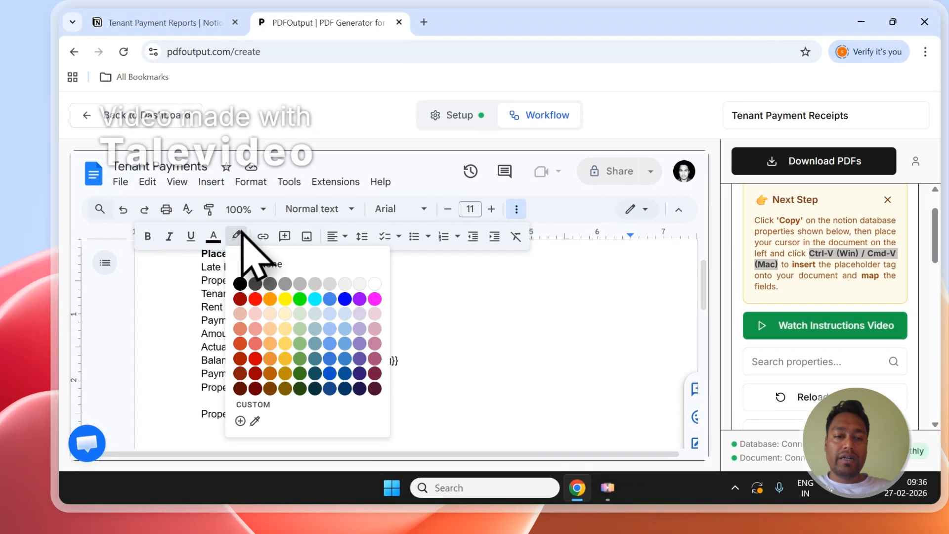
{"action": "left_click", "coordinate": [282, 321]}
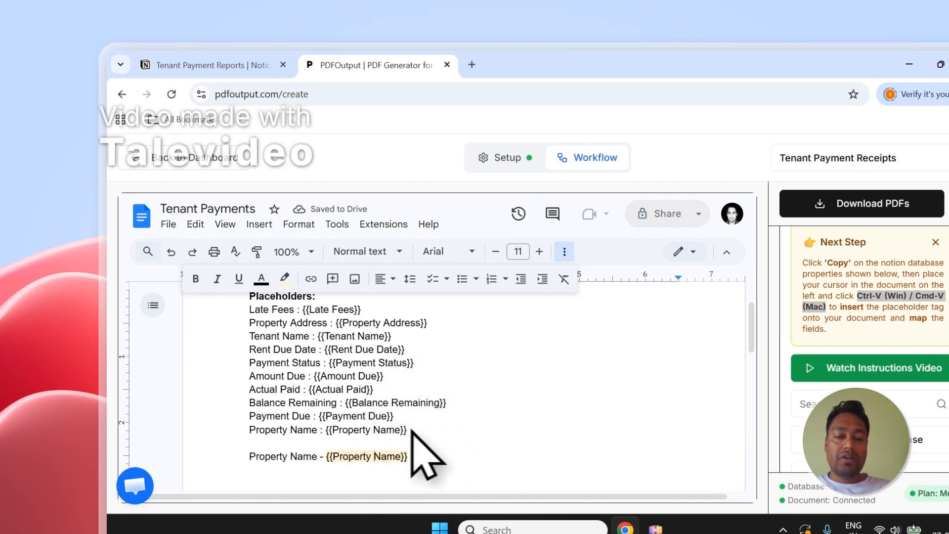
Step: Review the existing placeholders in the document and the matching properties in the mapping section
{"action": "left_click_drag", "start_coordinate": [411, 430], "coordinate": [342, 428]}
{"action": "left_click_drag", "start_coordinate": [395, 415], "coordinate": [324, 415]}
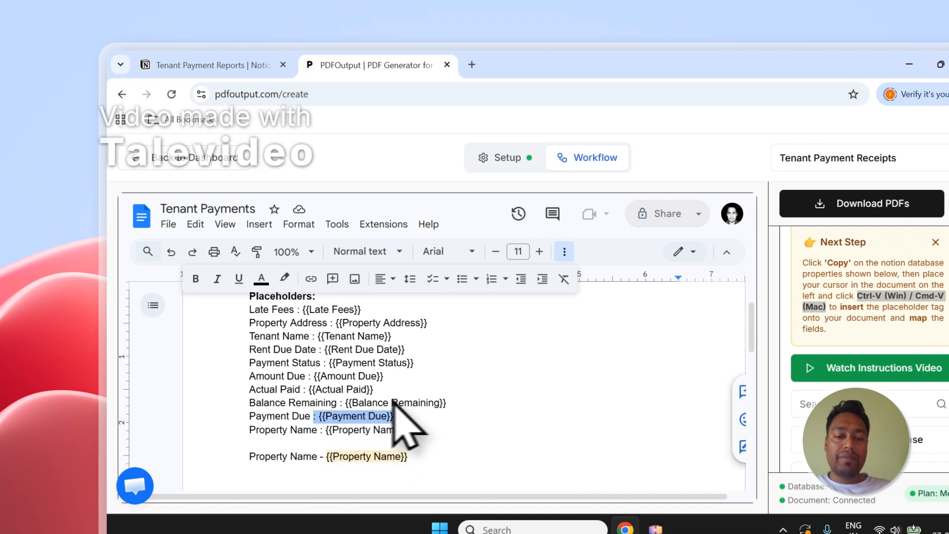
{"action": "double_click", "coordinate": [358, 402]}
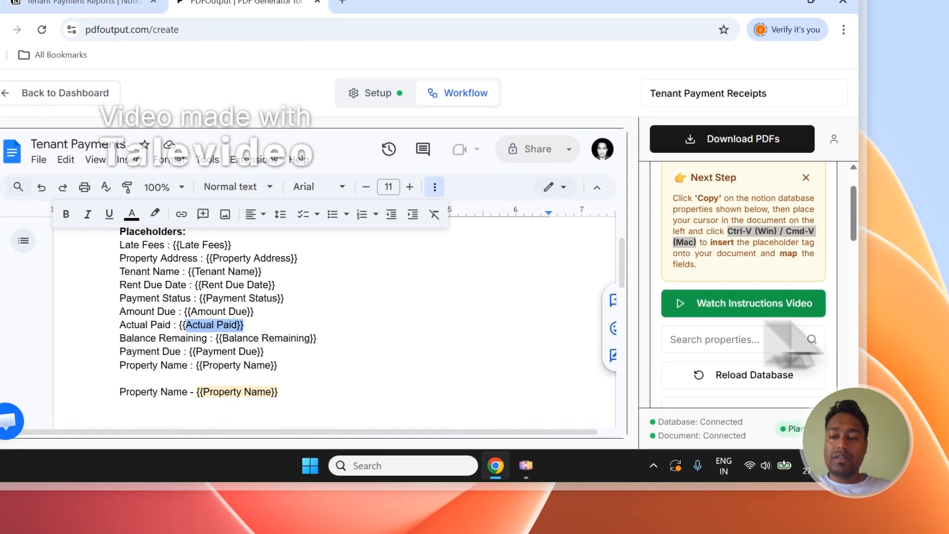
{"action": "scroll", "coordinate": [919, 391], "scroll_direction": "down", "scroll_amount": 5}
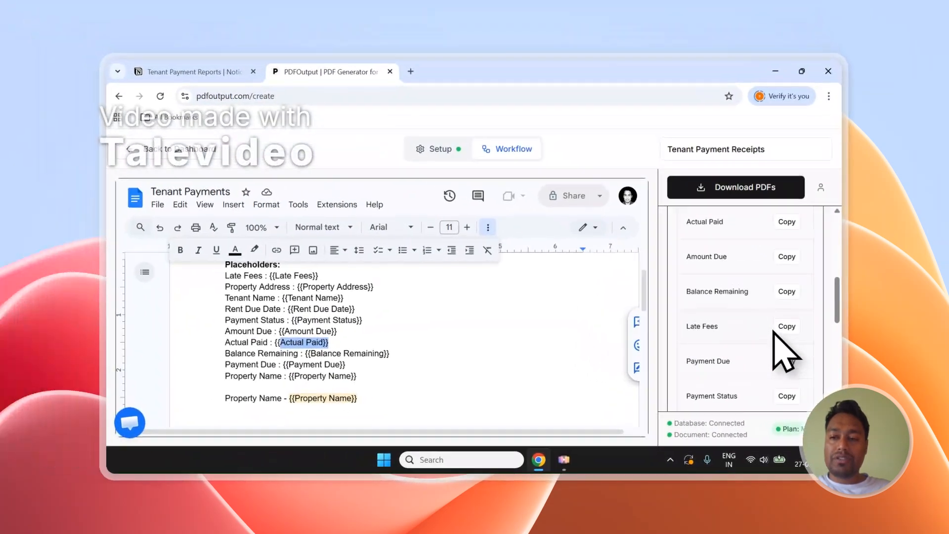
{"action": "scroll", "coordinate": [731, 299], "scroll_direction": "up", "scroll_amount": 5}
Step: Check the Notion columns and set the PDF File Name in the additional settings to the Tenant Name property
{"action": "scroll", "coordinate": [773, 326], "scroll_direction": "down", "scroll_amount": 10}
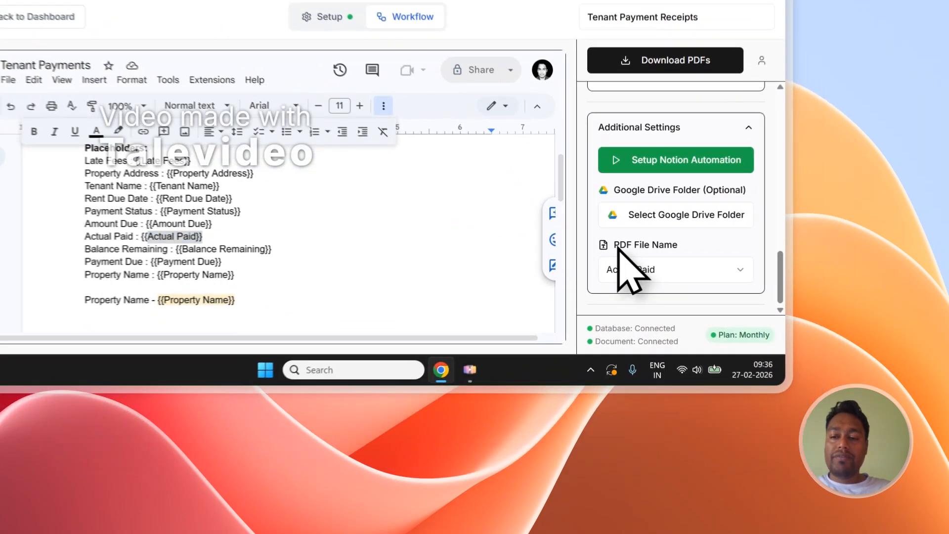
{"action": "left_click_drag", "start_coordinate": [691, 349], "coordinate": [748, 350]}
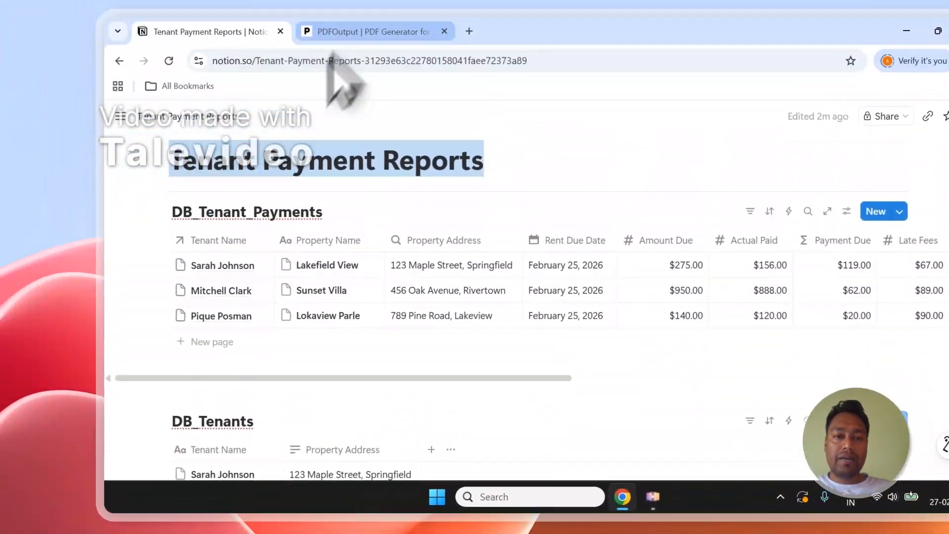
{"action": "left_click", "coordinate": [287, 121]}
{"action": "left_click", "coordinate": [751, 469]}
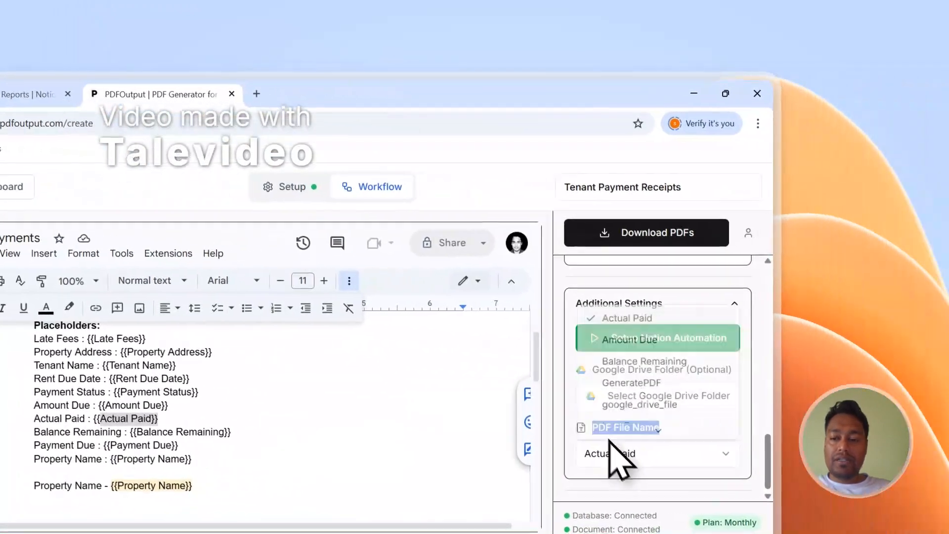
{"action": "scroll", "coordinate": [626, 410], "scroll_direction": "down", "scroll_amount": 4}
{"action": "scroll", "coordinate": [657, 400], "scroll_direction": "up", "scroll_amount": 1}
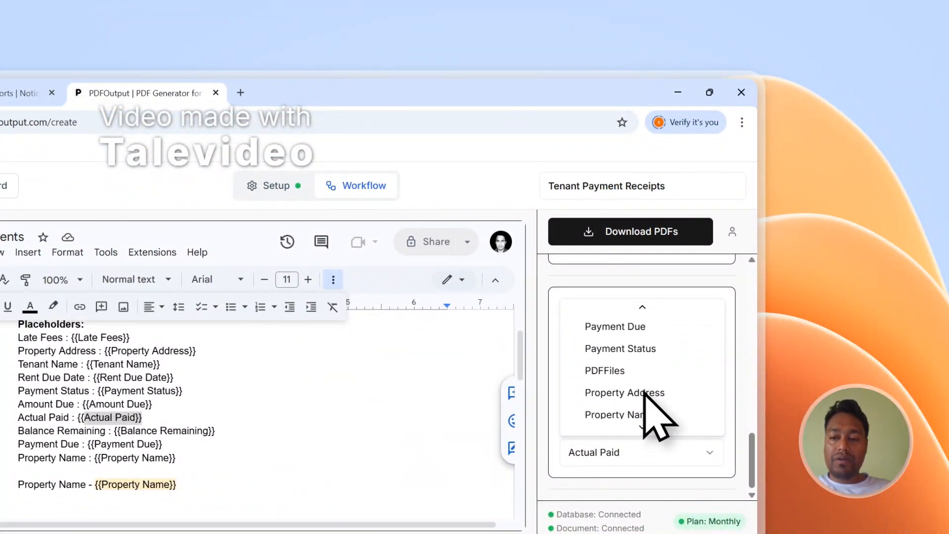
{"action": "scroll", "coordinate": [644, 394], "scroll_direction": "down", "scroll_amount": 2}
{"action": "left_click", "coordinate": [634, 420]}
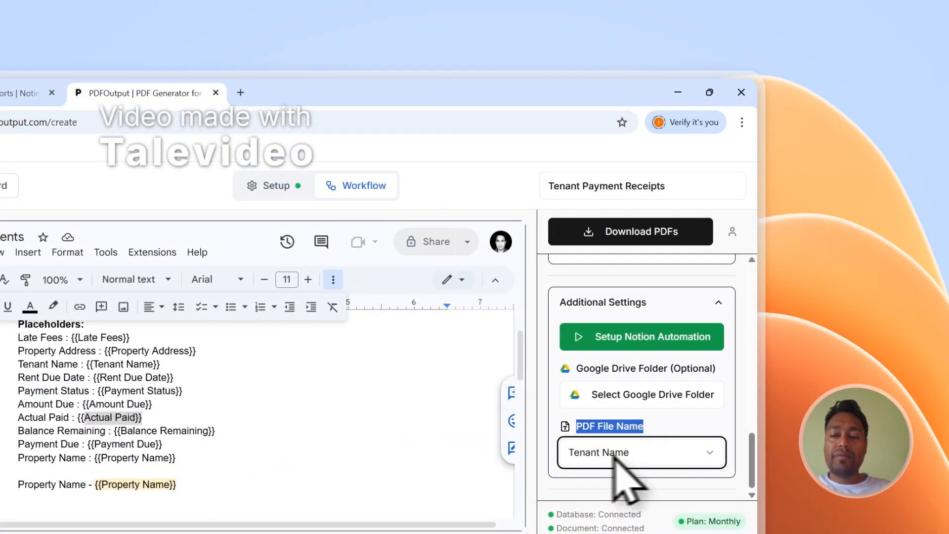
Step: Browse the Google Drive folders available for saving the PDFs and cancel the folder selection
{"action": "left_click", "coordinate": [661, 427]}
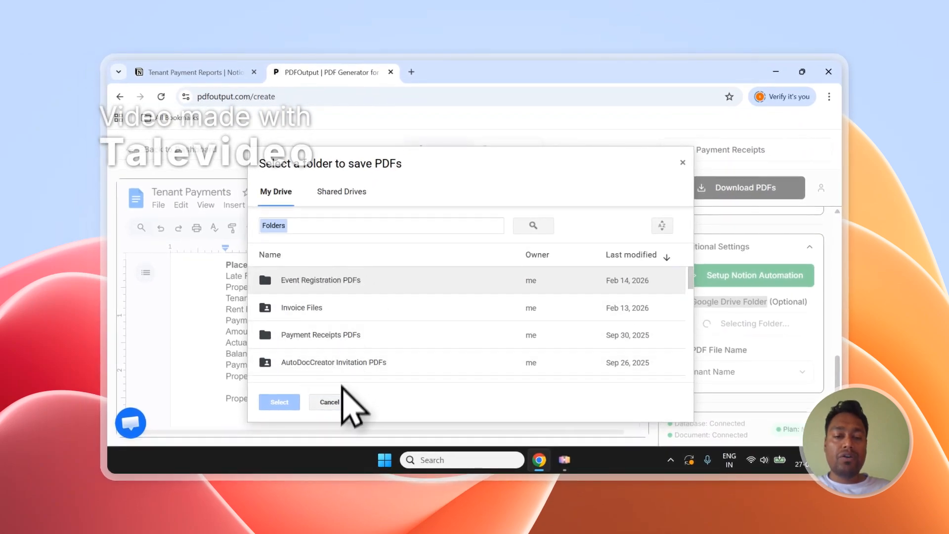
{"action": "left_click", "coordinate": [332, 401]}
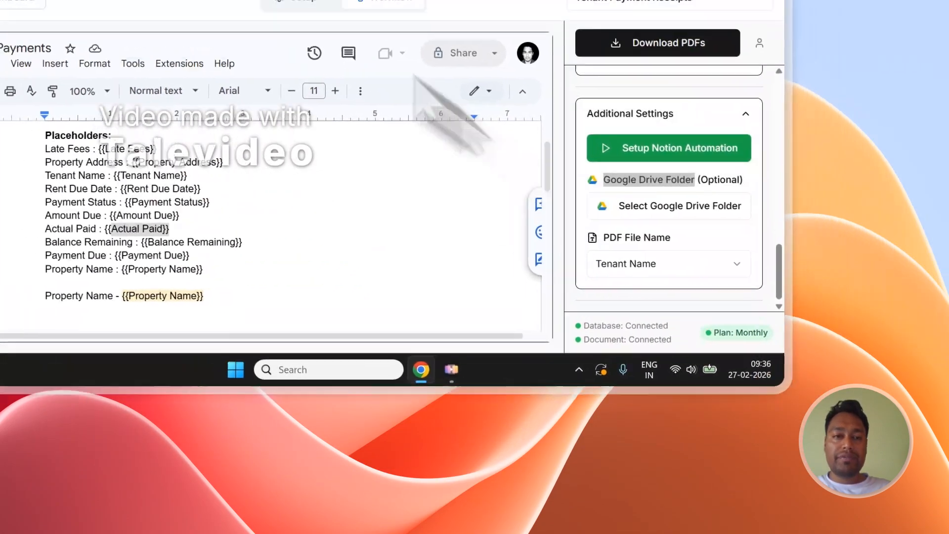
Step: Check the GeneratePDF, PDFFiles and google_drive_file columns of DB_Tenant_Payments in Notion
{"action": "left_click", "coordinate": [170, 88]}
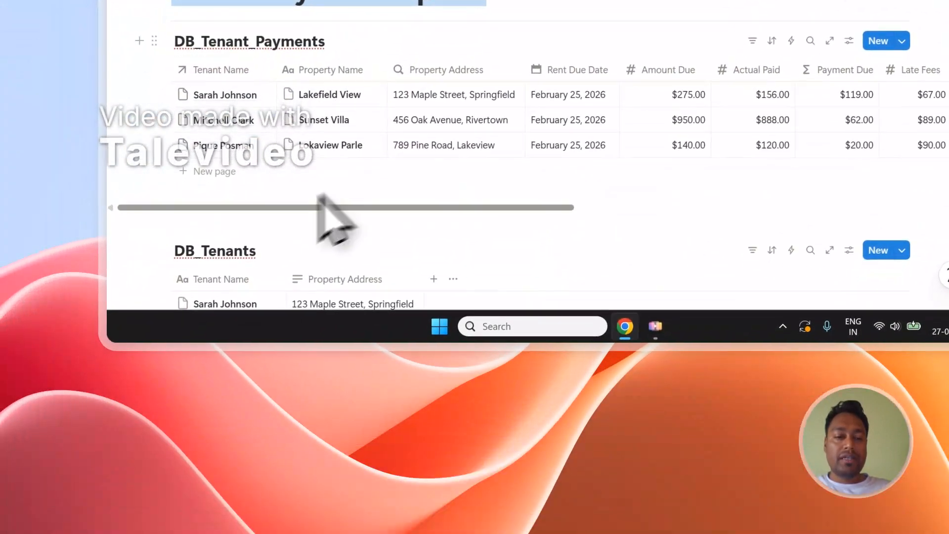
{"action": "left_click_drag", "start_coordinate": [233, 207], "coordinate": [675, 207]}
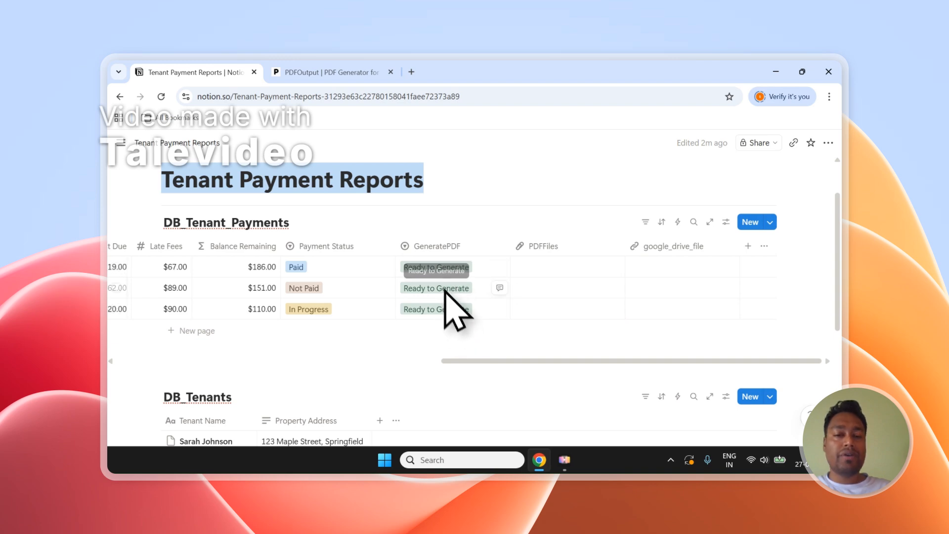
{"action": "left_click", "coordinate": [329, 72]}
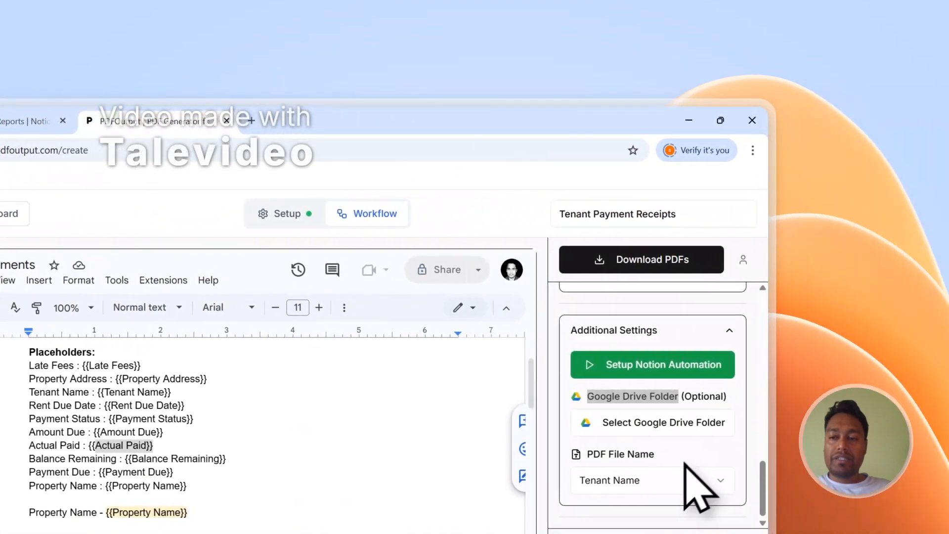
Step: Generate and download the tenant payment PDFs from the Tenant Payment Receipts workflow in PDFOutput
{"action": "scroll", "coordinate": [781, 372], "scroll_direction": "down", "scroll_amount": 5}
{"action": "scroll", "coordinate": [677, 420], "scroll_direction": "up", "scroll_amount": 3}
{"action": "left_click", "coordinate": [668, 270]}
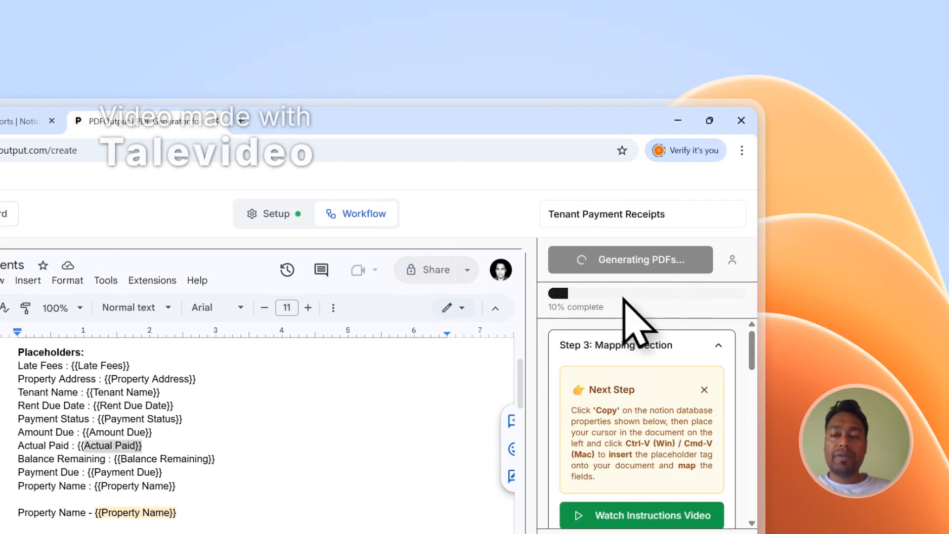
Step: Check the PDF generation progress in PDFOutput and the matching records in Notion
{"action": "left_click", "coordinate": [134, 121]}
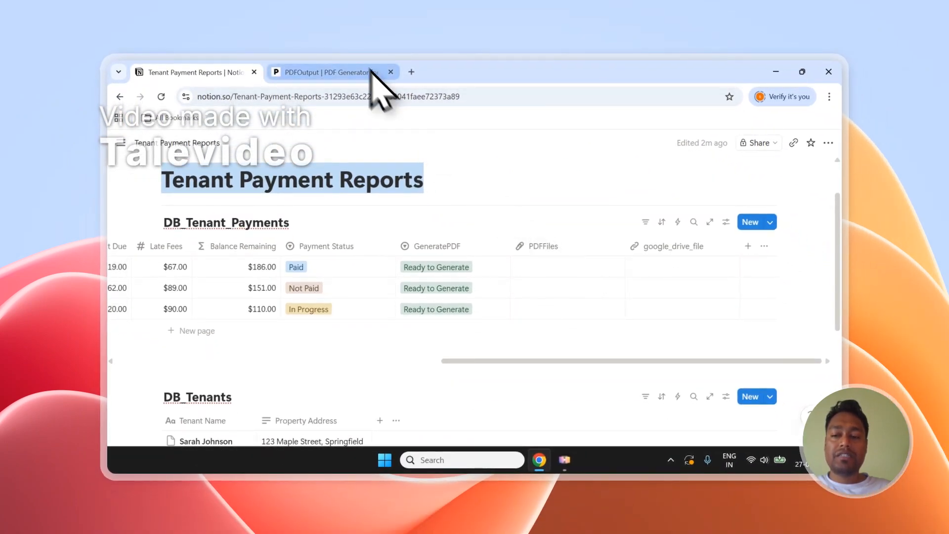
{"action": "left_click", "coordinate": [364, 65]}
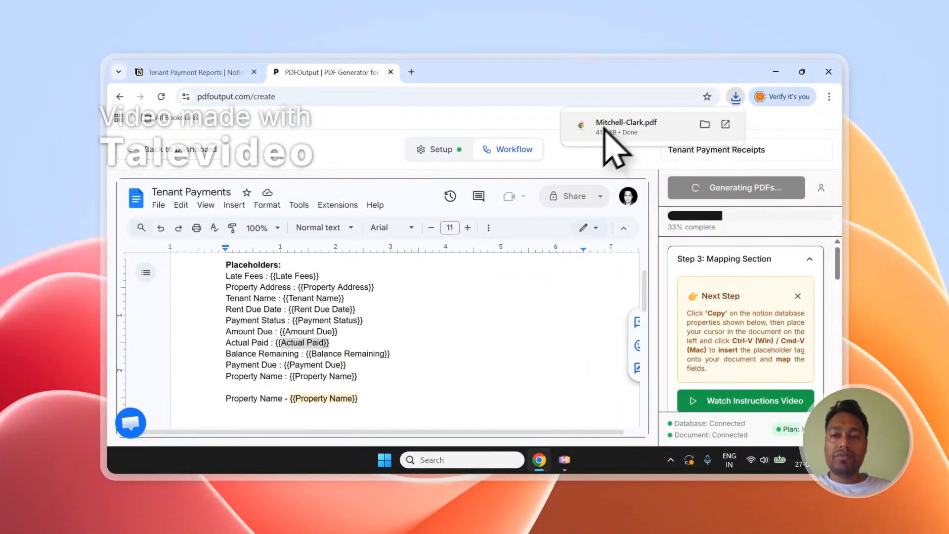
{"action": "left_click", "coordinate": [190, 72]}
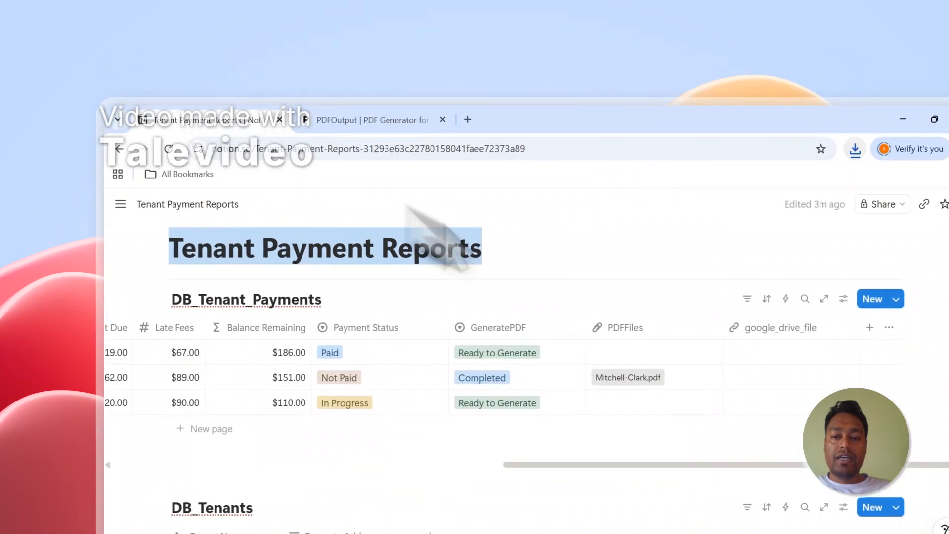
Step: Open the generated PDF of the Not Paid record from PDFFiles and review its filled-in placeholder values
{"action": "left_click", "coordinate": [619, 379]}
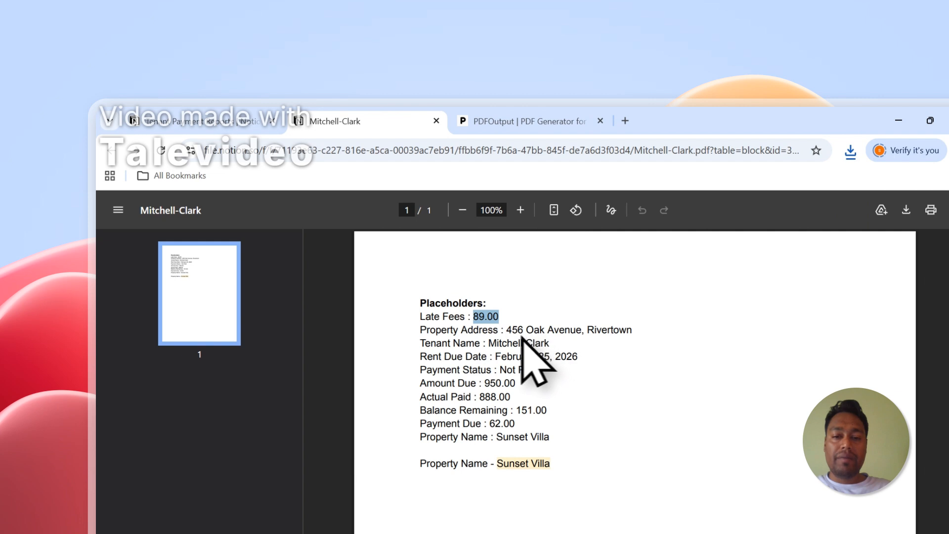
{"action": "left_click_drag", "start_coordinate": [507, 329], "coordinate": [632, 330]}
{"action": "left_click_drag", "start_coordinate": [577, 357], "coordinate": [485, 384]}
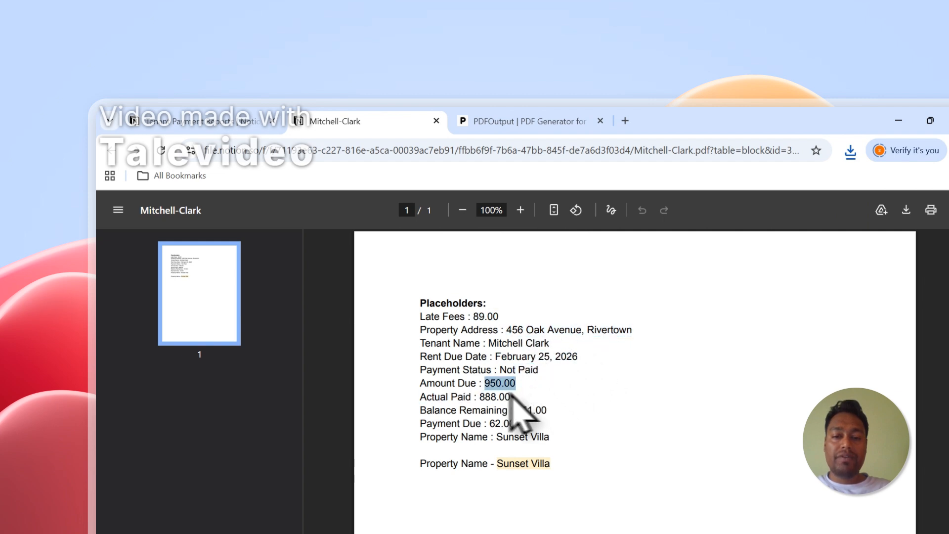
{"action": "scroll", "coordinate": [534, 391], "scroll_direction": "down", "scroll_amount": 1}
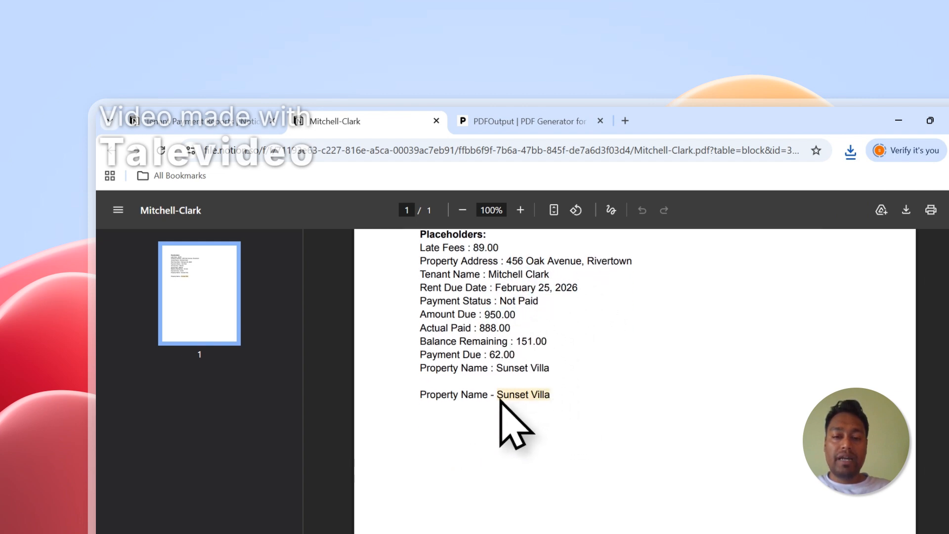
Step: Recheck the GeneratePDF statuses in Notion and follow the remaining PDF generation in PDFOutput
{"action": "left_click", "coordinate": [254, 122]}
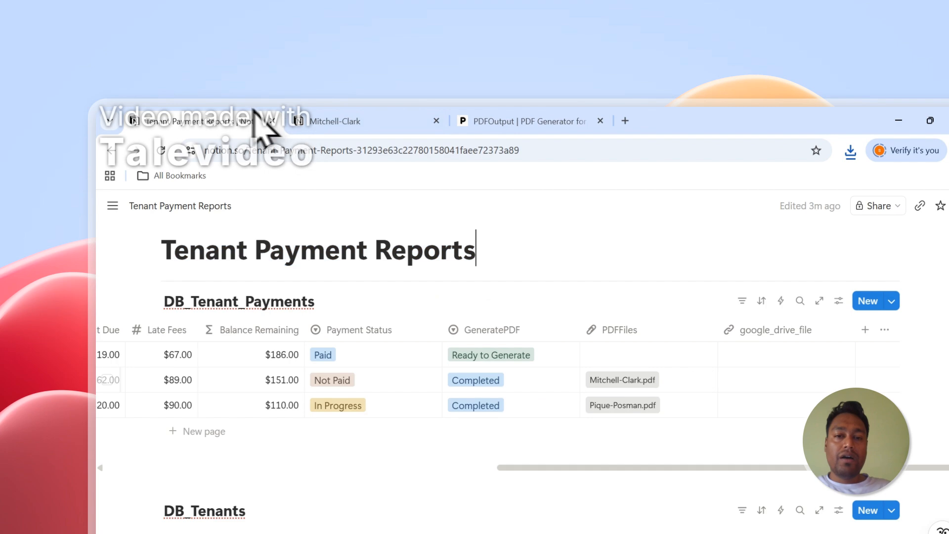
{"action": "left_click", "coordinate": [494, 117]}
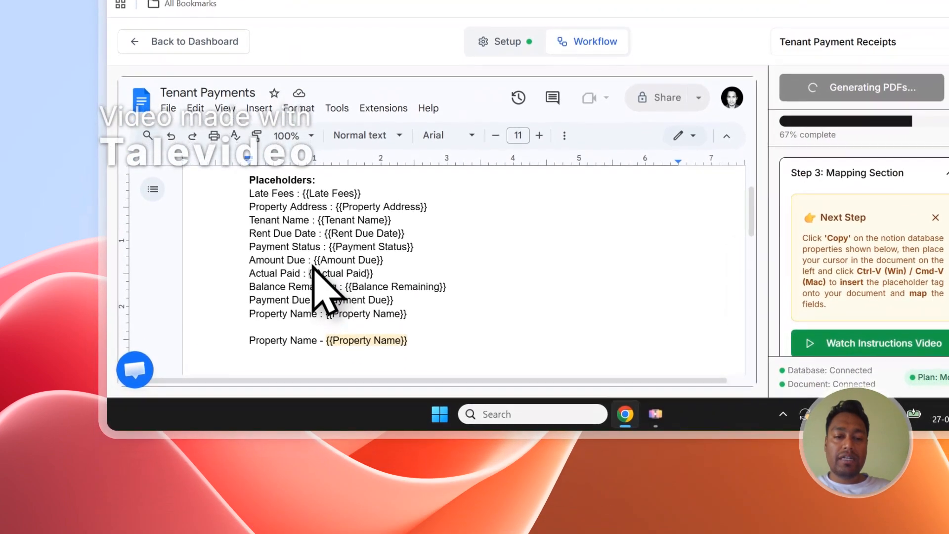
{"action": "left_click", "coordinate": [314, 263]}
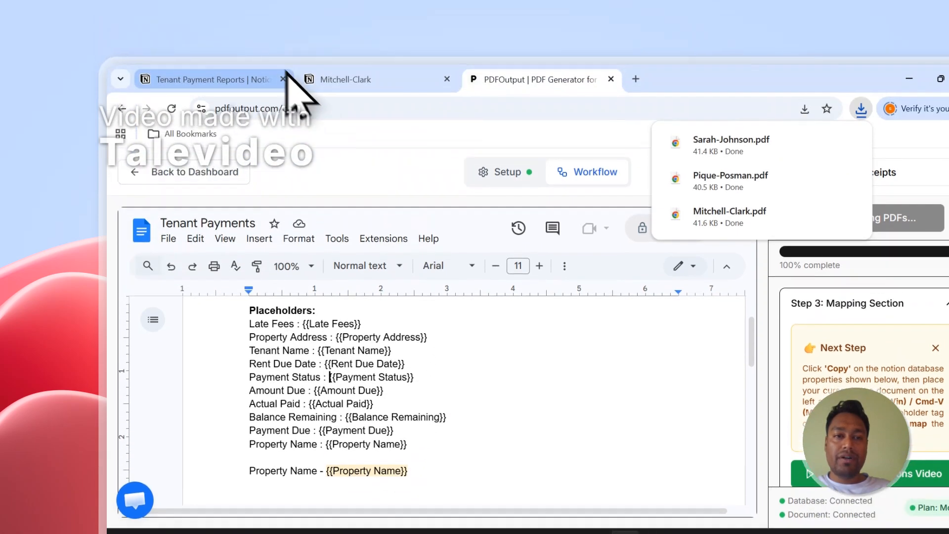
Step: Open the generated PDF of the In Progress record, checking the Notion statuses and the PDF's filled-in values
{"action": "left_click", "coordinate": [291, 75]}
{"action": "left_click", "coordinate": [648, 408]}
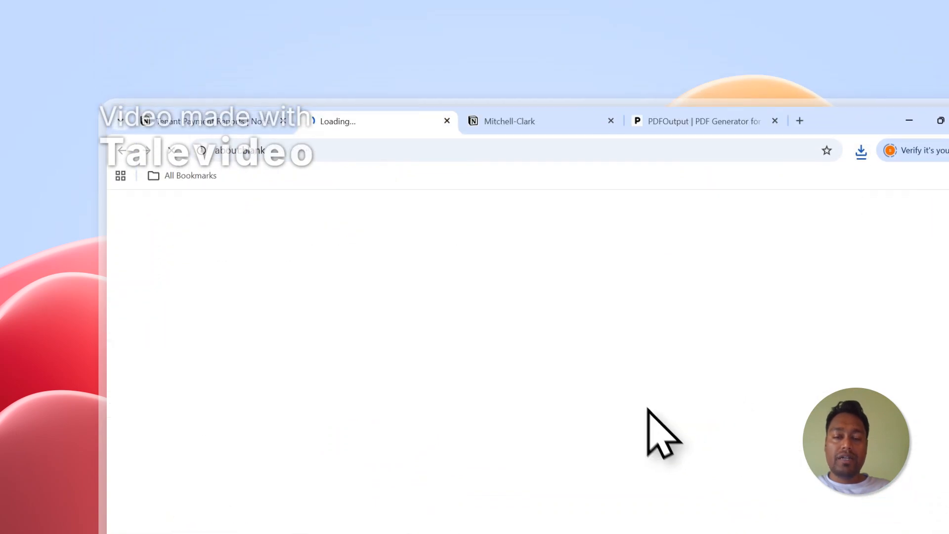
{"action": "left_click", "coordinate": [258, 123]}
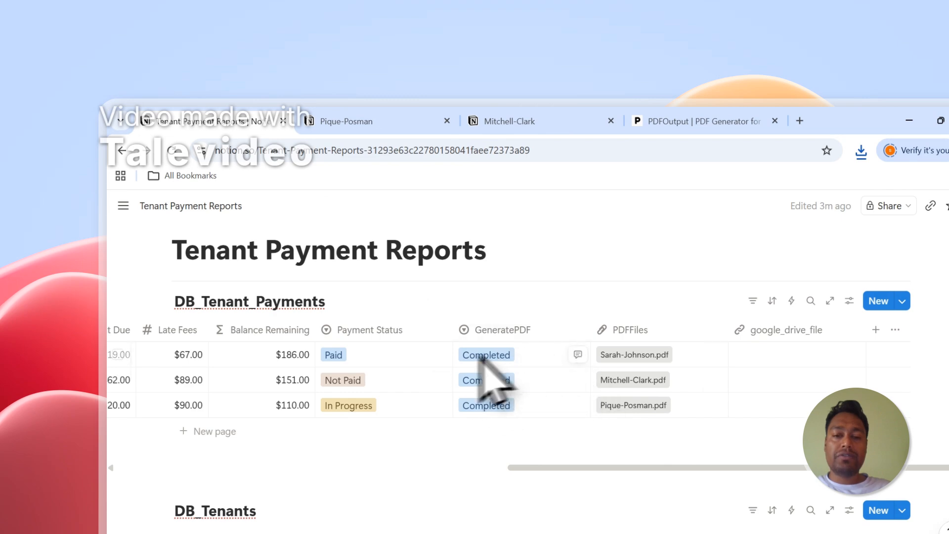
{"action": "left_click", "coordinate": [395, 123]}
{"action": "scroll", "coordinate": [488, 399], "scroll_direction": "down", "scroll_amount": 1}
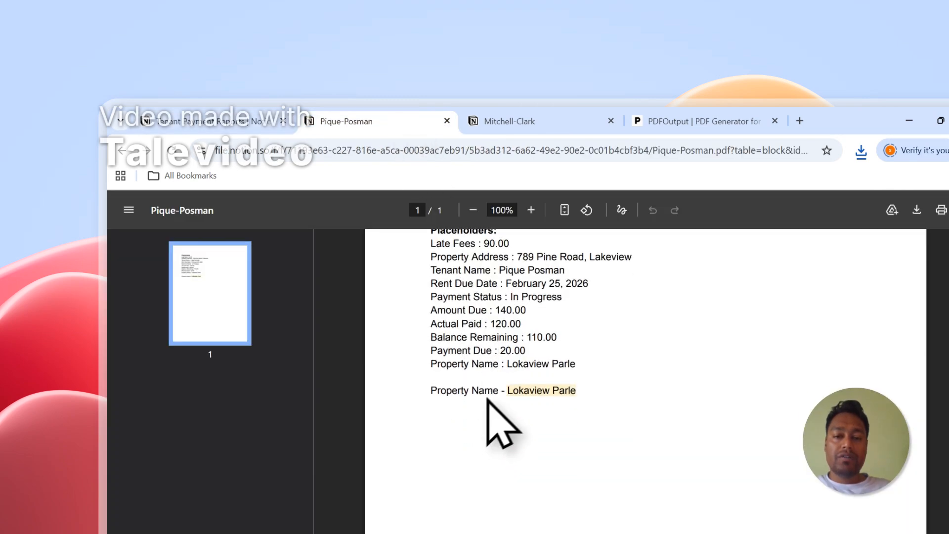
{"action": "scroll", "coordinate": [514, 389], "scroll_direction": "up", "scroll_amount": 1}
Step: Compare the two opened tenant PDFs with each other and close both
{"action": "left_click", "coordinate": [509, 123]}
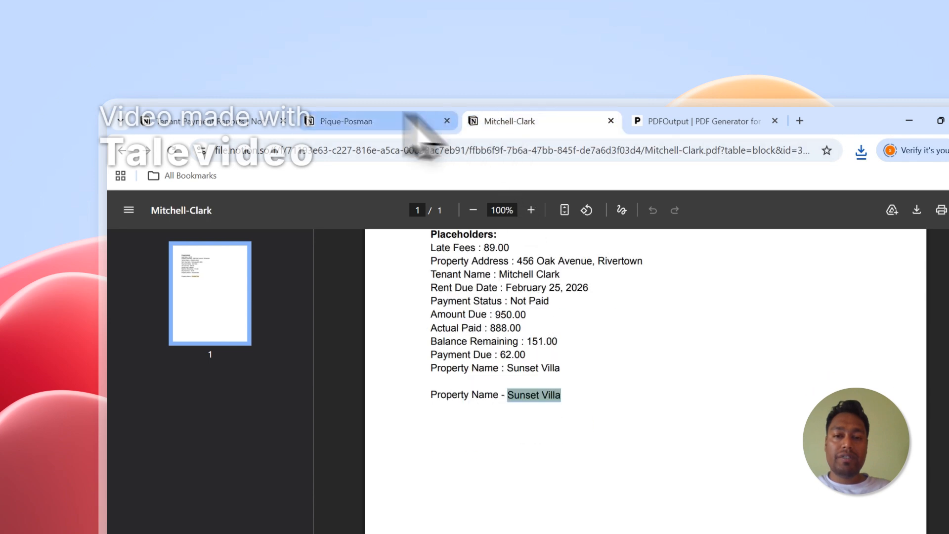
{"action": "left_click", "coordinate": [411, 122]}
{"action": "left_click", "coordinate": [530, 122]}
{"action": "scroll", "coordinate": [576, 346], "scroll_direction": "up", "scroll_amount": 1}
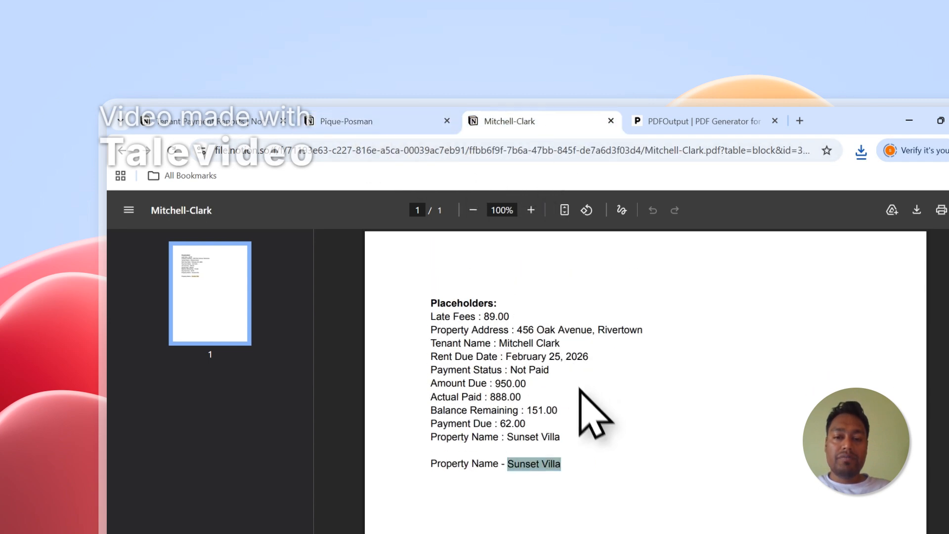
{"action": "left_click", "coordinate": [452, 128]}
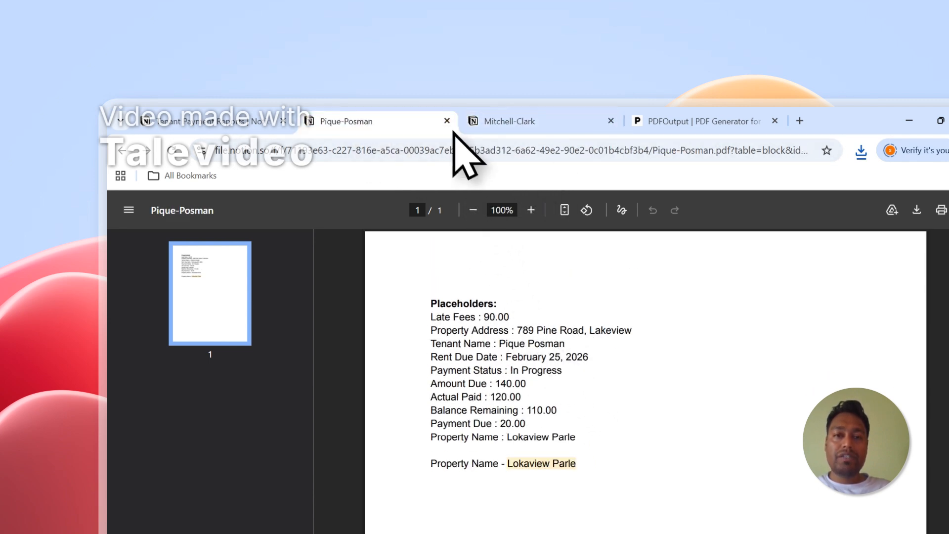
{"action": "left_click", "coordinate": [446, 121]}
{"action": "left_click", "coordinate": [447, 120]}
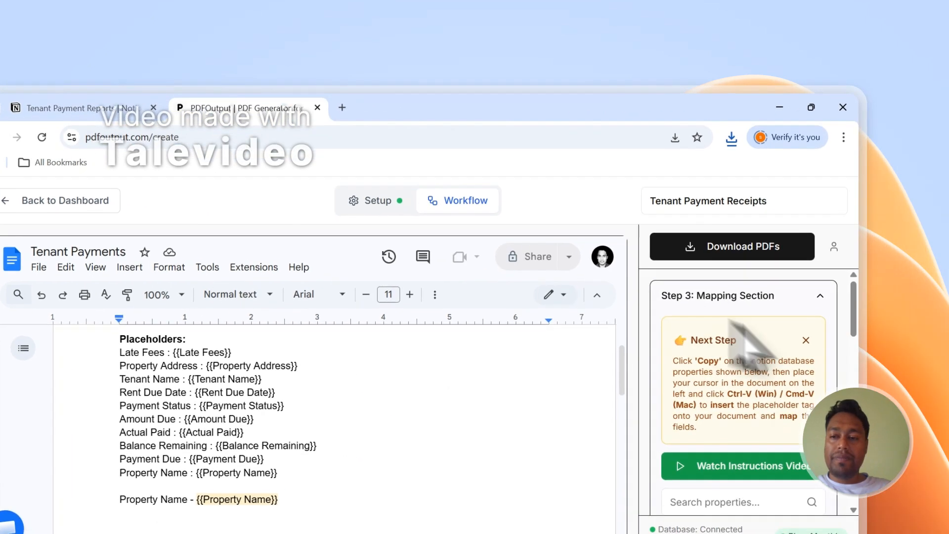
Step: Set up the Notion automation in PDFOutput's additional settings and move the GeneratePDF column before Choose Document in DB_Tenant_Payments
{"action": "scroll", "coordinate": [731, 356], "scroll_direction": "down", "scroll_amount": 10}
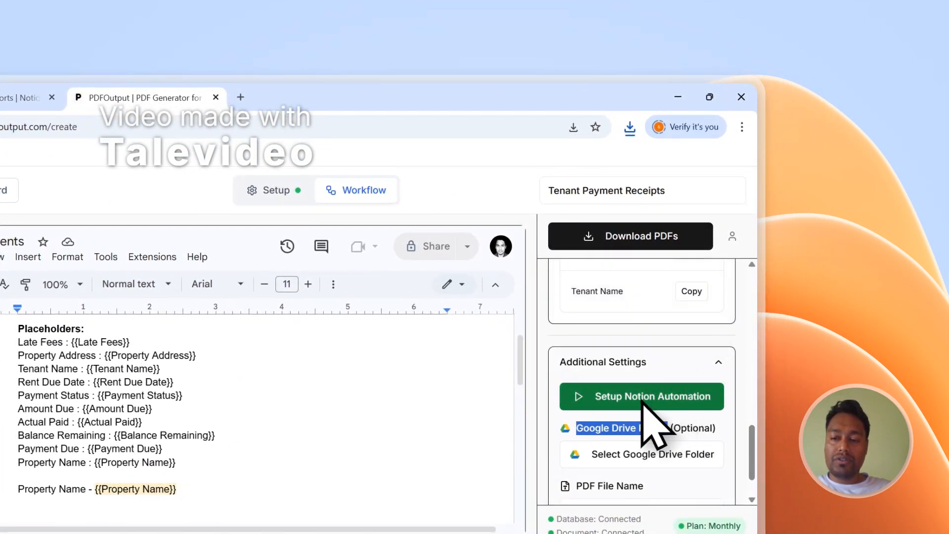
{"action": "left_click", "coordinate": [642, 402]}
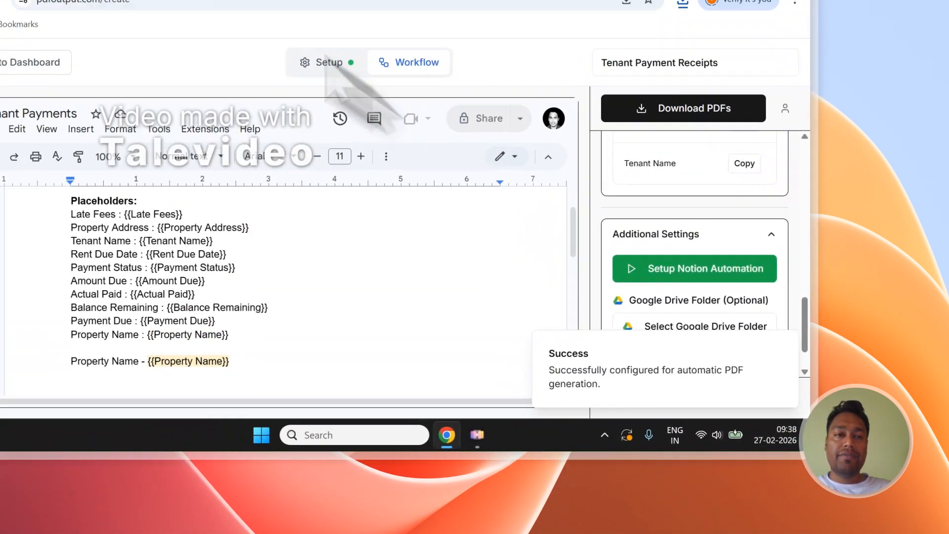
{"action": "left_click", "coordinate": [150, 100]}
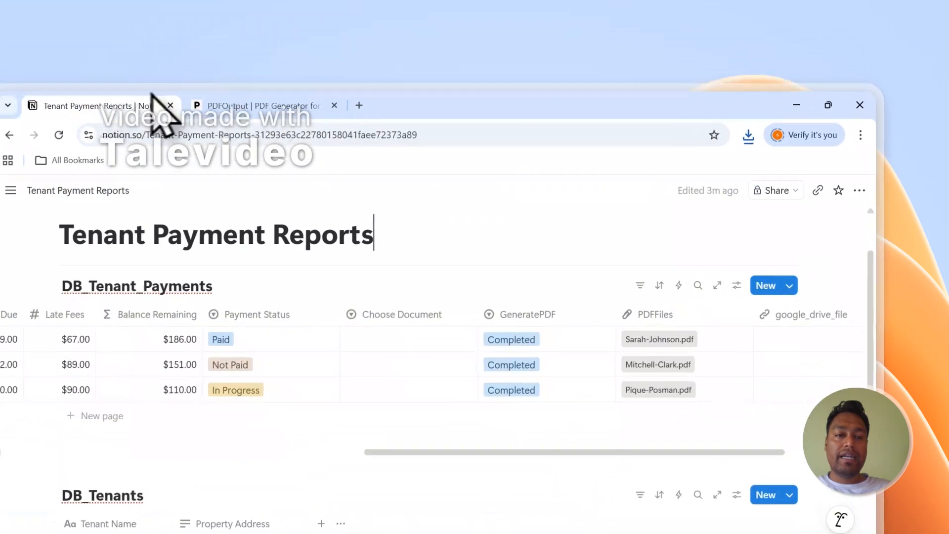
{"action": "left_click_drag", "start_coordinate": [524, 330], "coordinate": [405, 346]}
Step: Return to the PDFOutput dashboard to check the listed Tenant Payment Receipts automation, and go back to Notion
{"action": "left_click", "coordinate": [255, 121]}
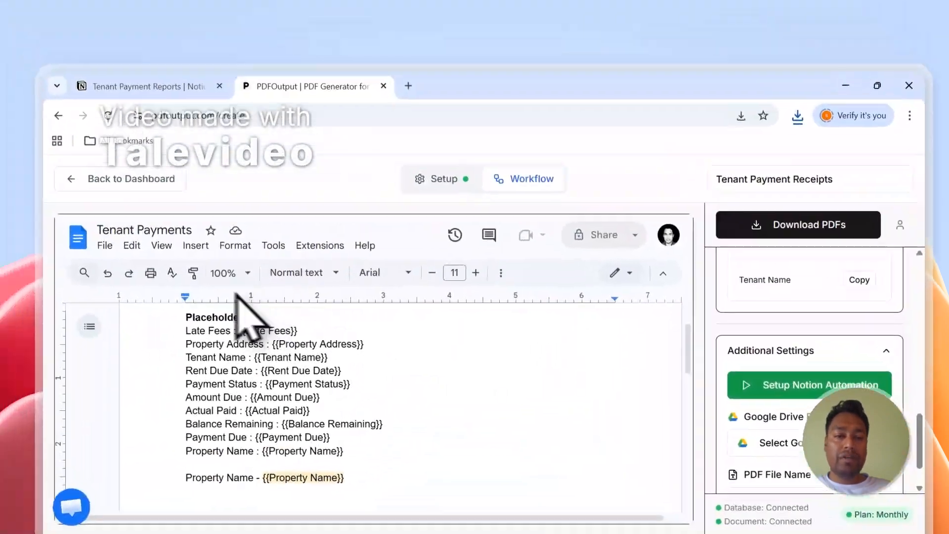
{"action": "left_click", "coordinate": [163, 178]}
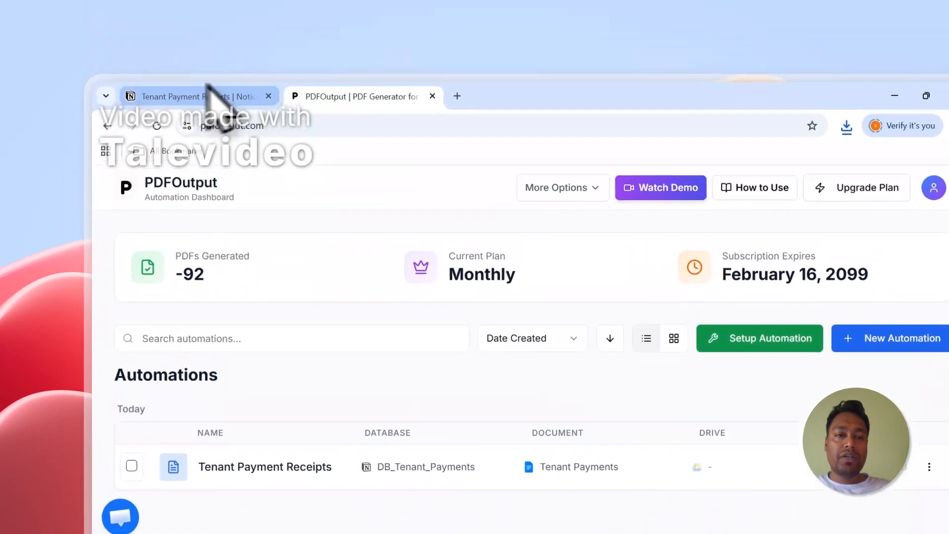
{"action": "left_click", "coordinate": [208, 91]}
Step: Add a trial record to DB_Tenant_Payments with GeneratePDF set to Ready to Generate, and delete it again
{"action": "left_click", "coordinate": [174, 433]}
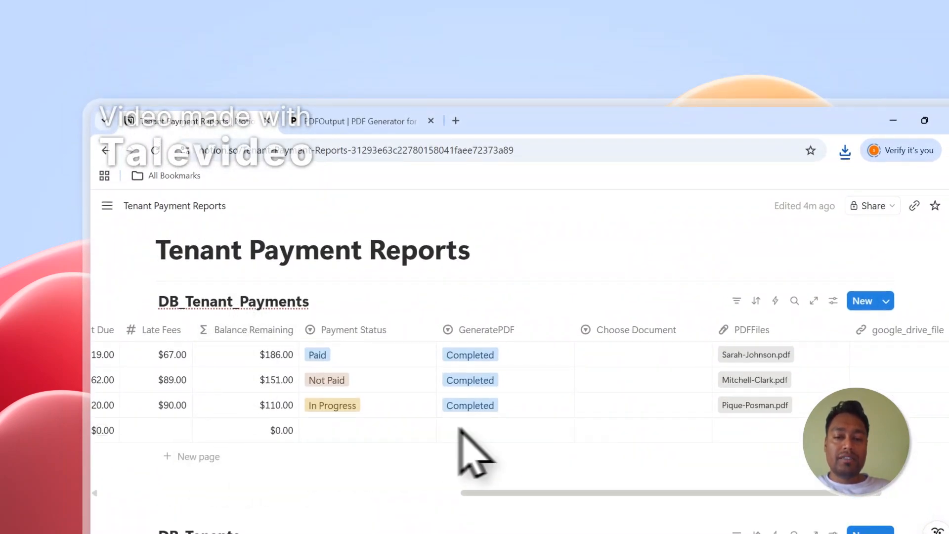
{"action": "left_click", "coordinate": [465, 431]}
{"action": "left_click", "coordinate": [496, 348]}
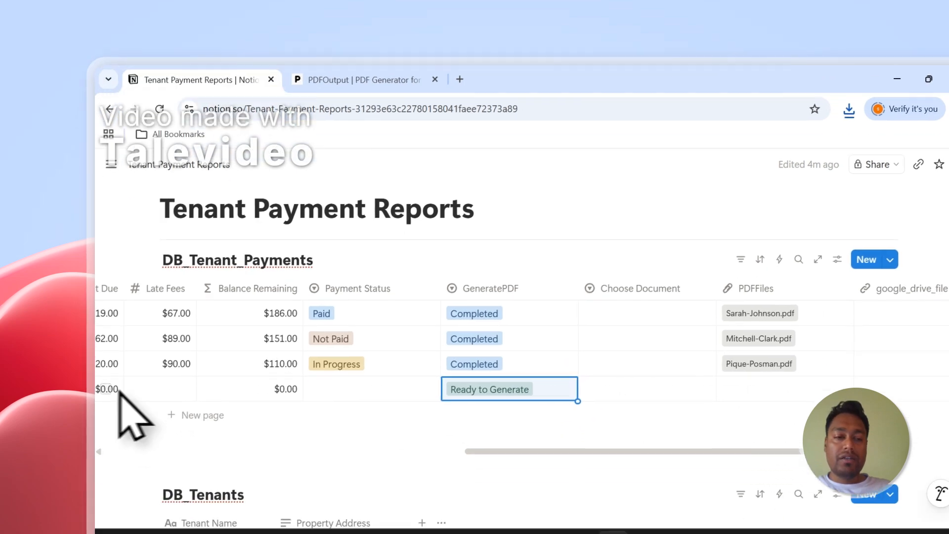
{"action": "left_click", "coordinate": [97, 430]}
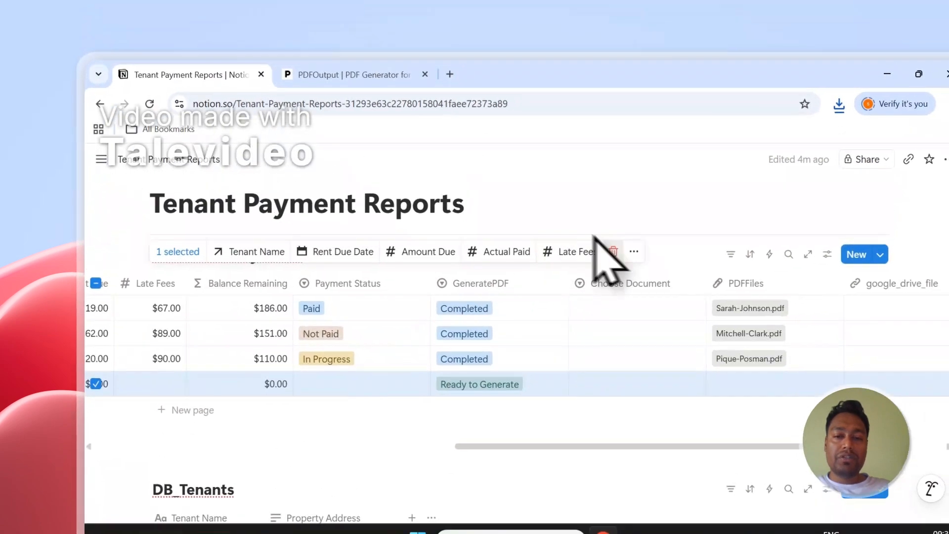
{"action": "left_click", "coordinate": [613, 251]}
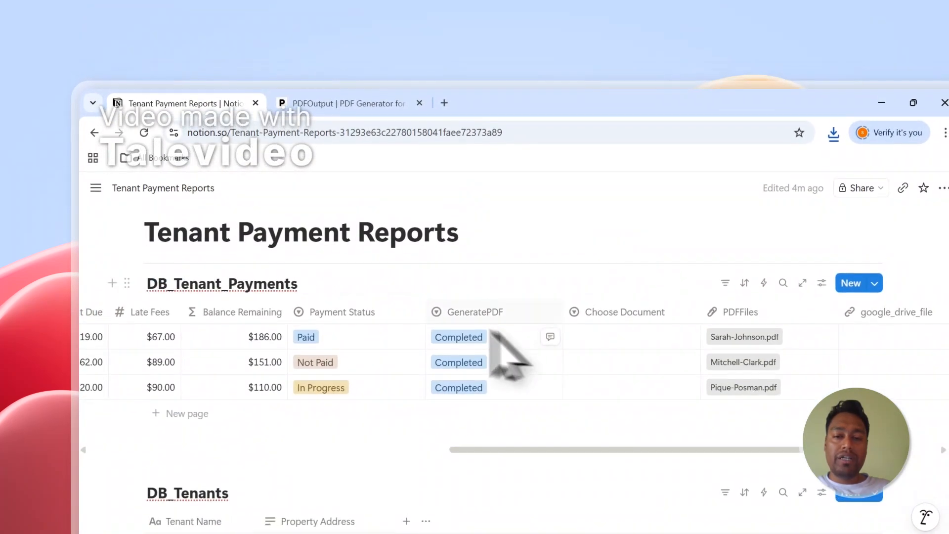
Step: Clear the PDFFiles cells of all three DB_Tenant_Payments records
{"action": "left_click", "coordinate": [809, 331]}
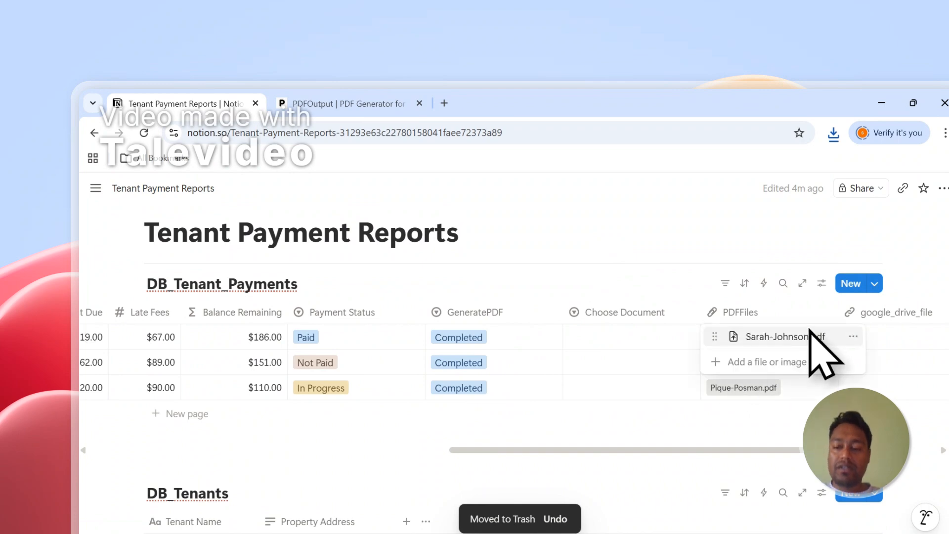
{"action": "key", "text": "Escape"}
{"action": "key", "text": "Delete"}
{"action": "key", "text": "Down"}
{"action": "key", "text": "Delete"}
{"action": "key", "text": "Down"}
{"action": "key", "text": "Delete"}
Step: Set GeneratePDF to Ready to Generate for the Paid and Not Paid records
{"action": "key", "text": "Up"}
{"action": "key", "text": "Up"}
{"action": "key", "text": "Left"}
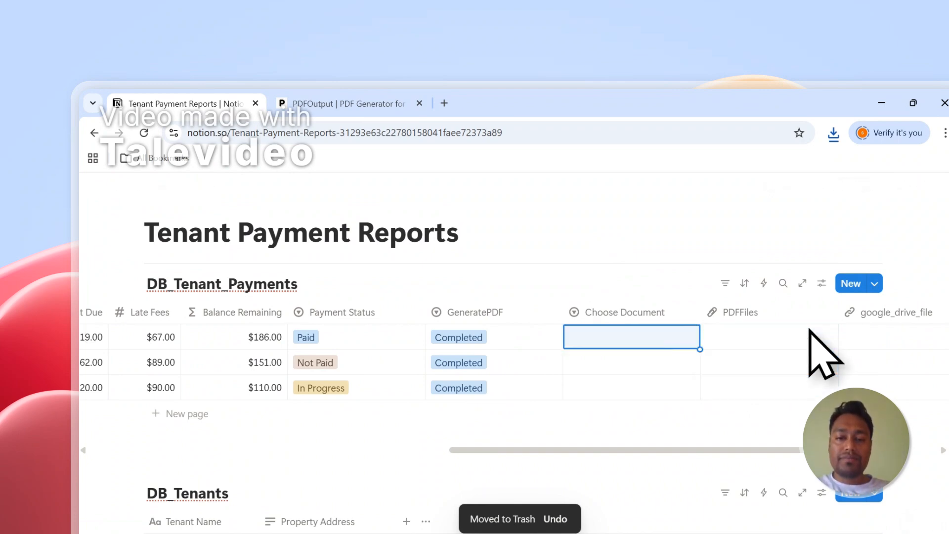
{"action": "key", "text": "Left"}
{"action": "key", "text": "Return"}
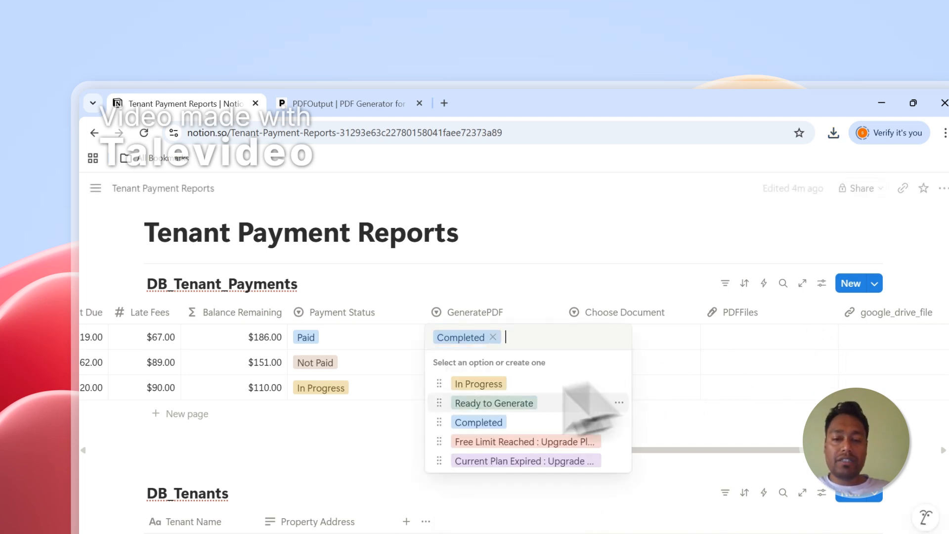
{"action": "left_click", "coordinate": [492, 403]}
{"action": "left_click", "coordinate": [475, 363]}
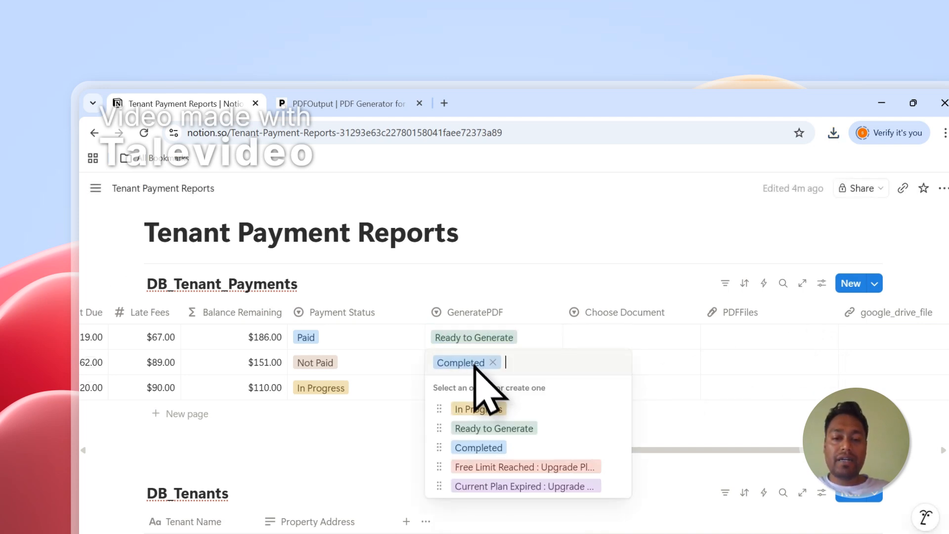
{"action": "left_click", "coordinate": [488, 426]}
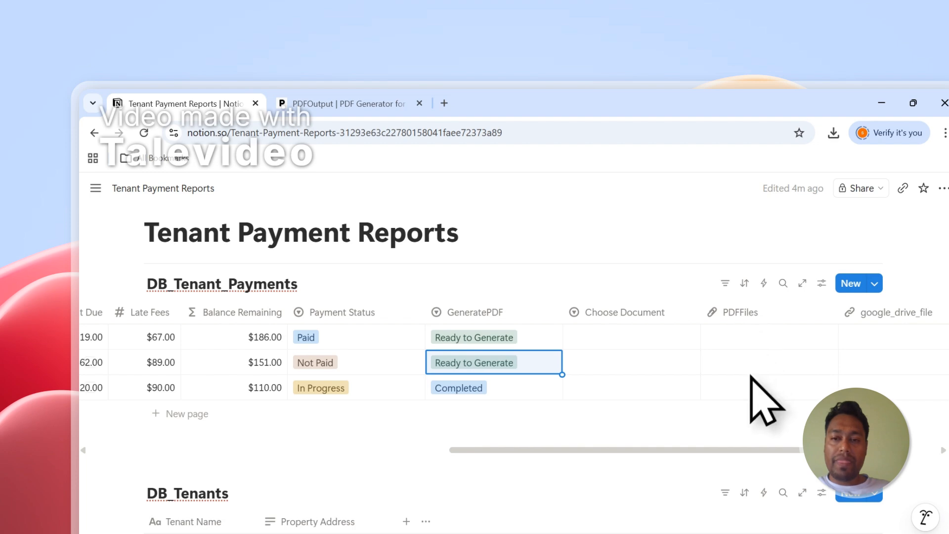
{"action": "left_click", "coordinate": [626, 239]}
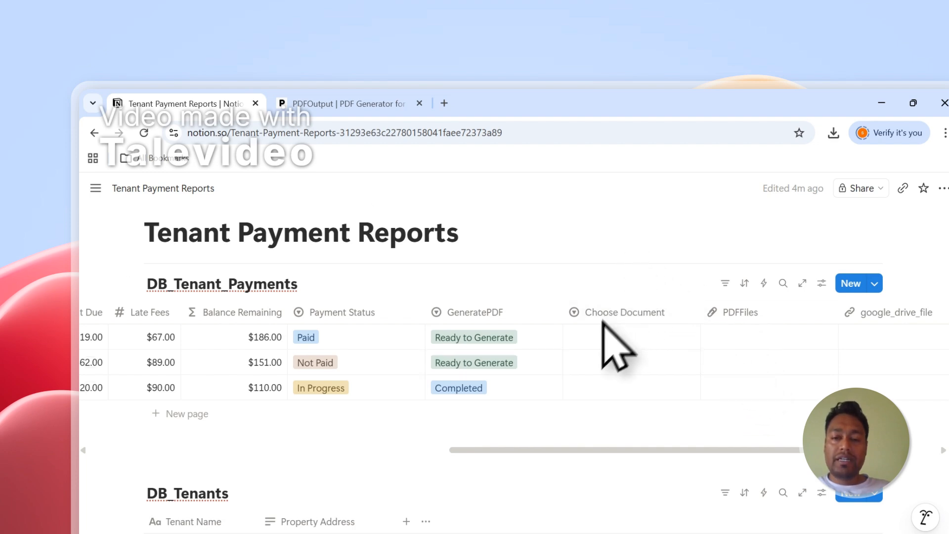
Step: Compare the Choose Document options of the Paid record in DB_Tenant_Payments with the document listed for the automation on the PDFOutput dashboard
{"action": "left_click", "coordinate": [623, 337]}
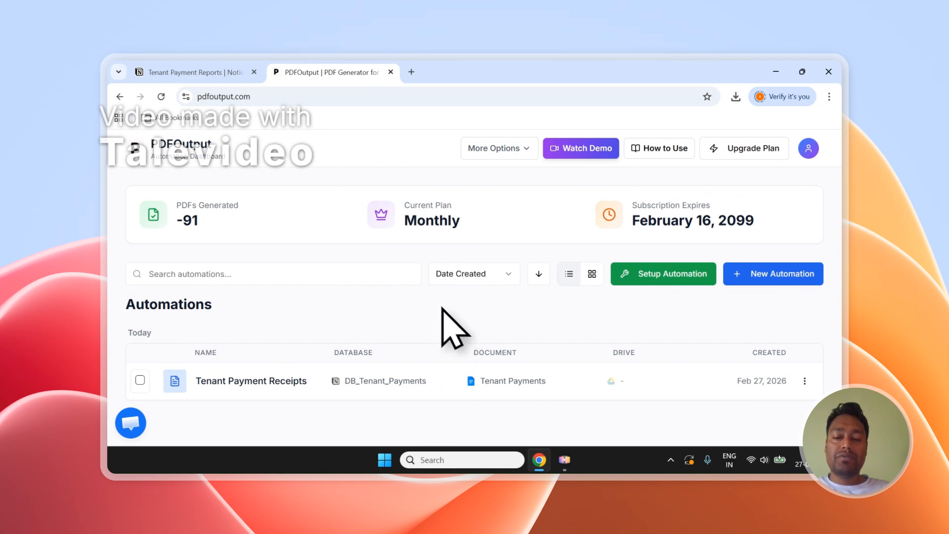
{"action": "left_click", "coordinate": [212, 72]}
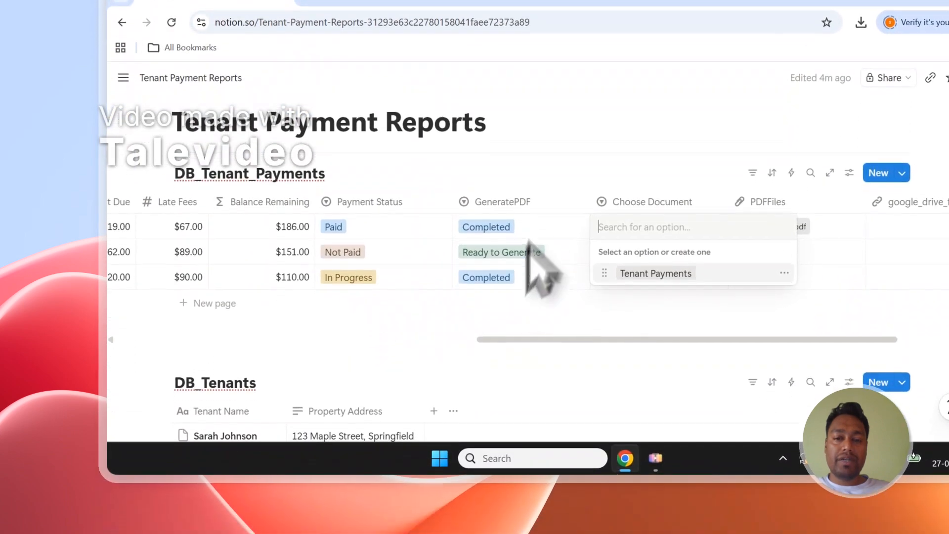
{"action": "left_click", "coordinate": [557, 121]}
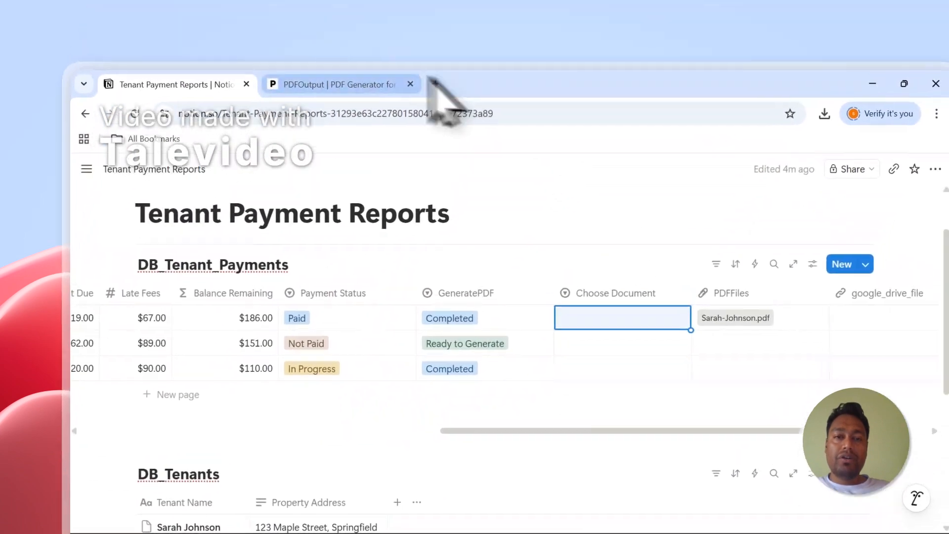
{"action": "left_click", "coordinate": [385, 83]}
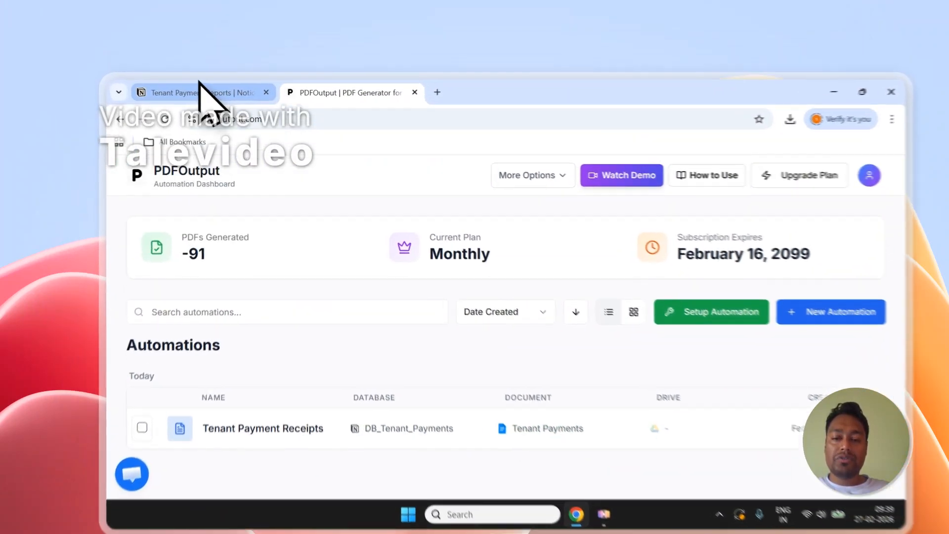
{"action": "left_click", "coordinate": [207, 72]}
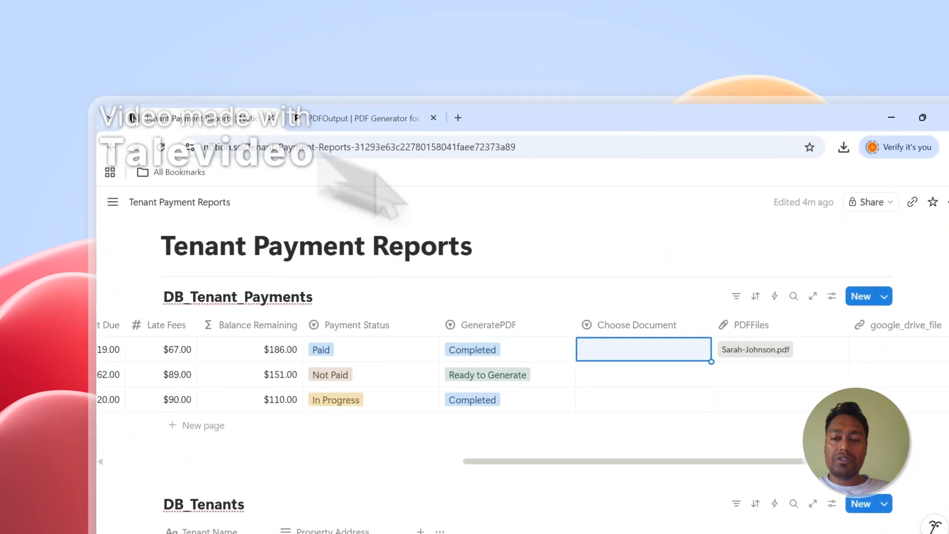
{"action": "left_click", "coordinate": [682, 352]}
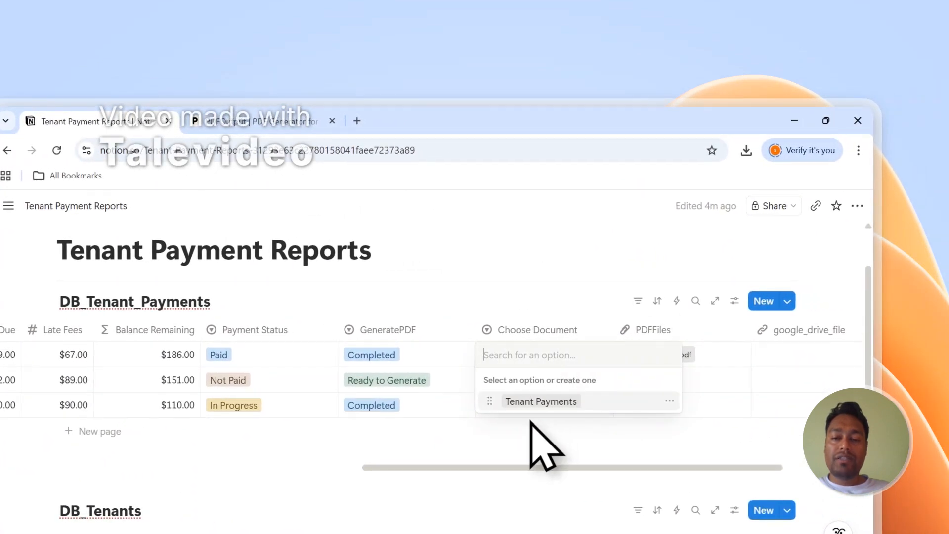
{"action": "key", "text": "Escape"}
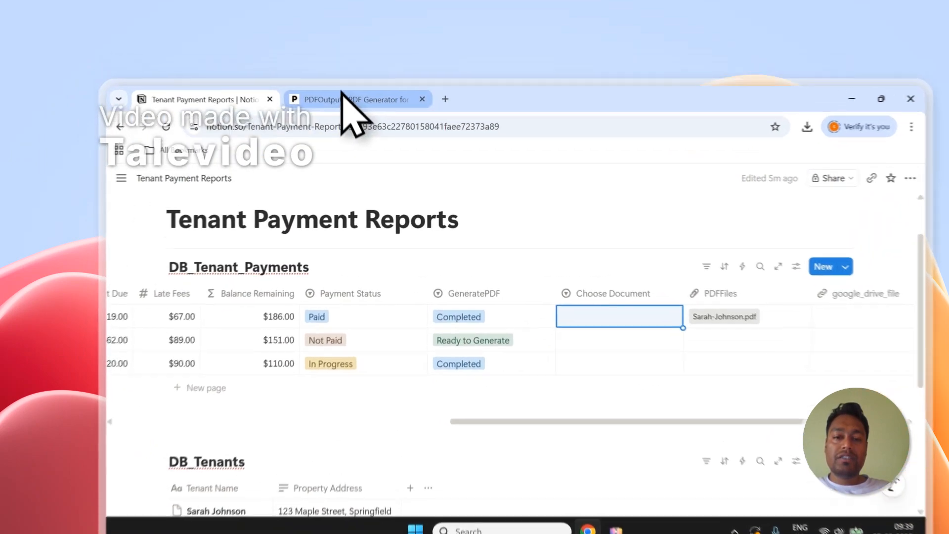
{"action": "left_click", "coordinate": [326, 72]}
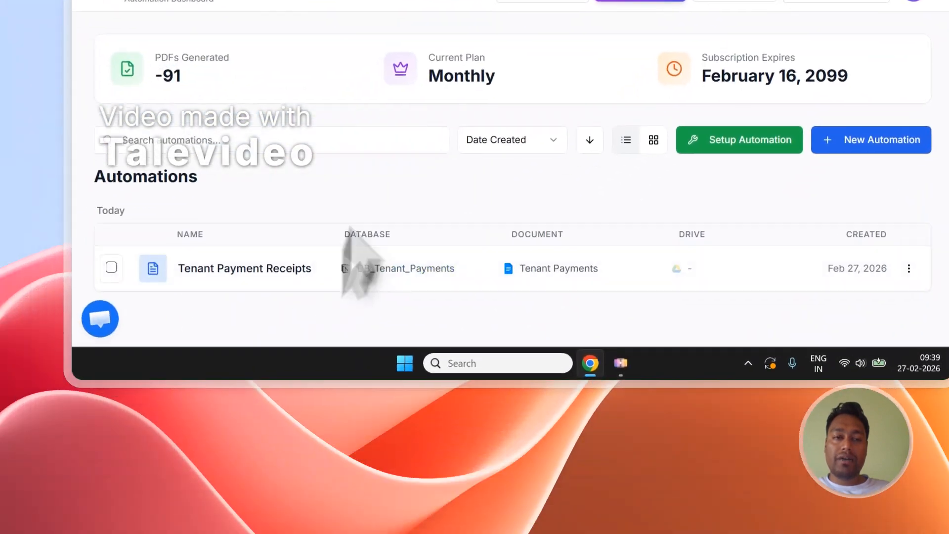
{"action": "left_click", "coordinate": [25, 62]}
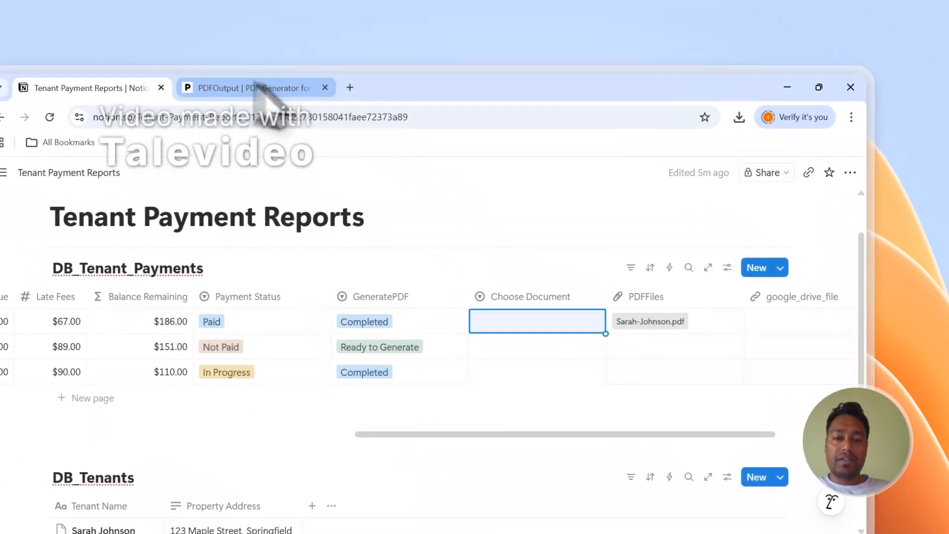
Step: Switch to the PDFOutput dashboard and create a new automation named "Tenant - 2"
{"action": "left_click", "coordinate": [257, 88]}
{"action": "left_click", "coordinate": [807, 357]}
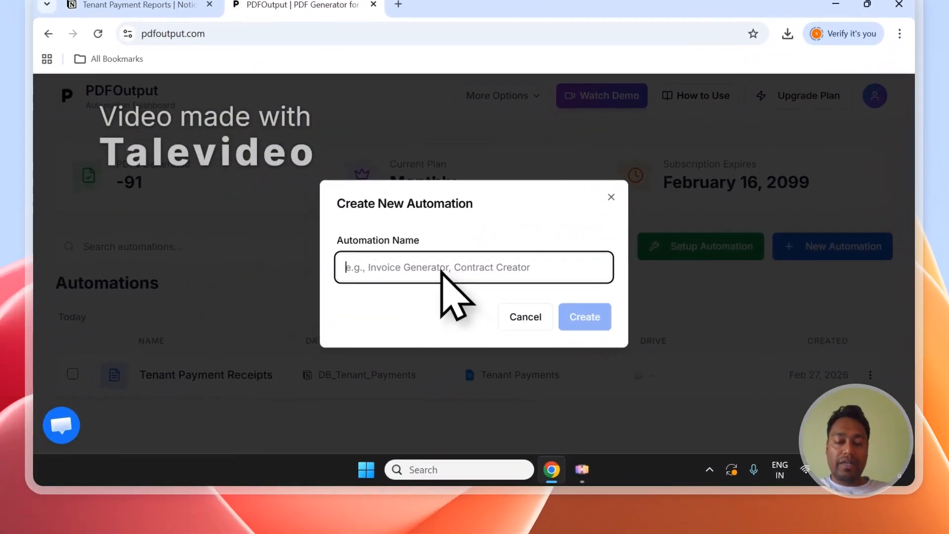
{"action": "type", "text": "Tenan"}
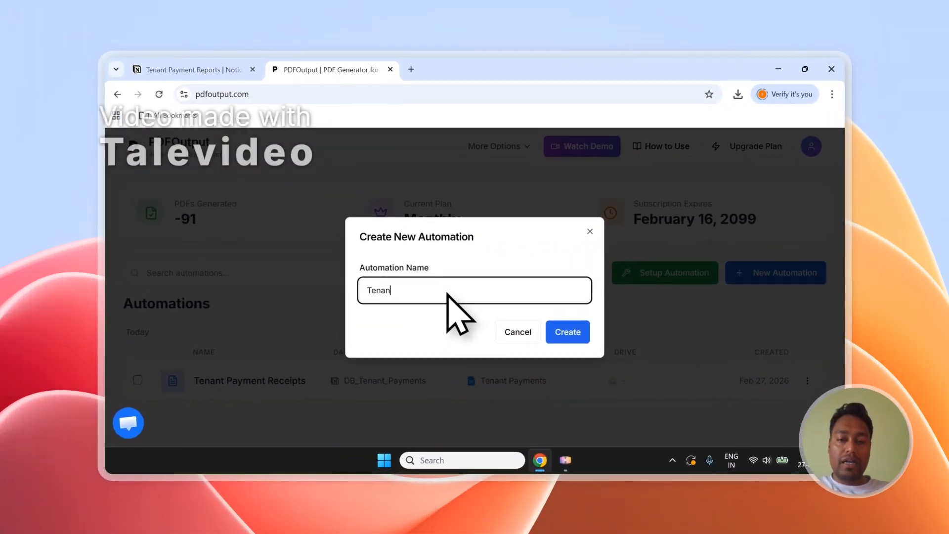
{"action": "type", "text": "t - 2"}
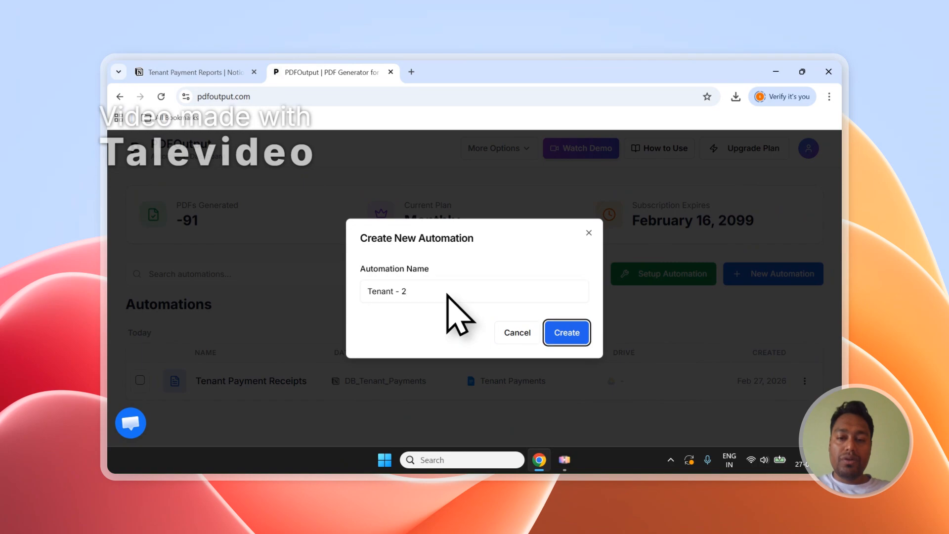
{"action": "key", "text": "Return"}
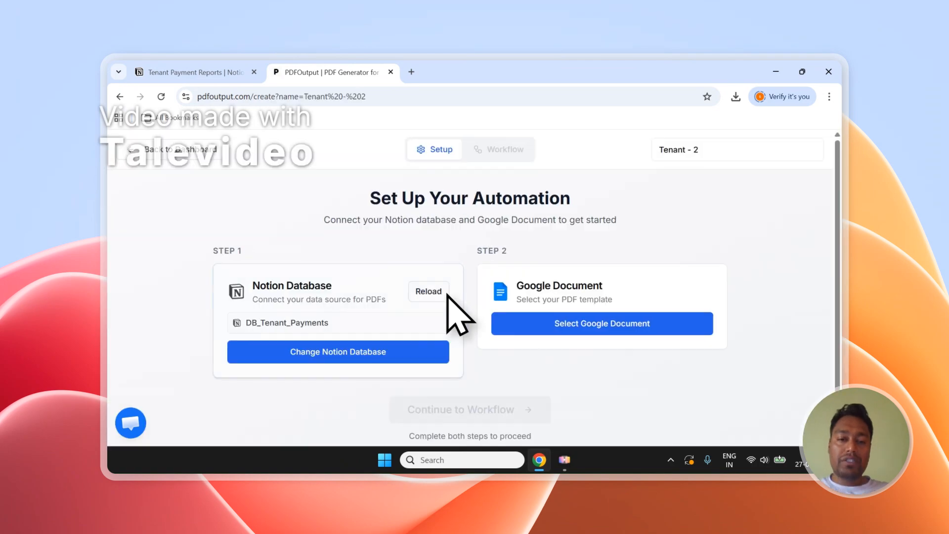
Step: Reload the DB_Tenant_Payments database, create a blank Google document as the template, and continue to the workflow
{"action": "left_click", "coordinate": [442, 292]}
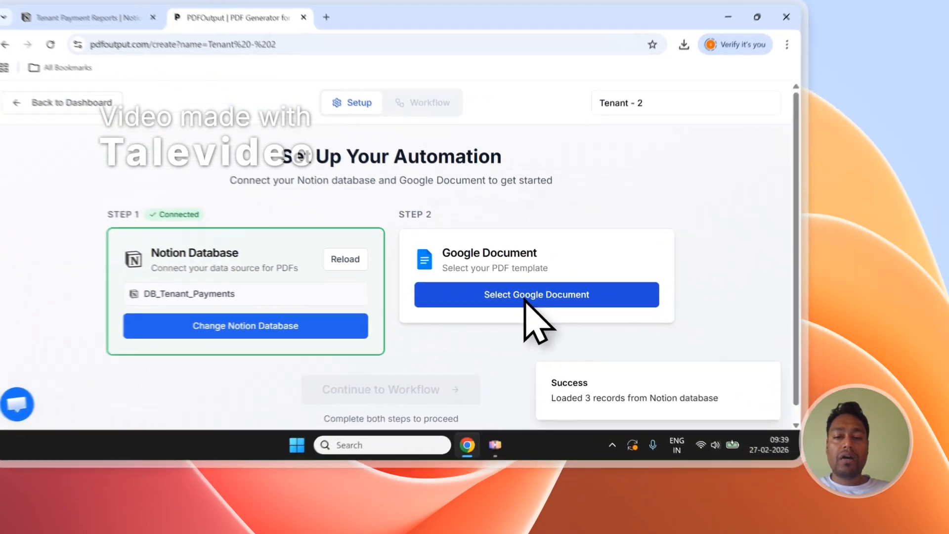
{"action": "left_click", "coordinate": [593, 326]}
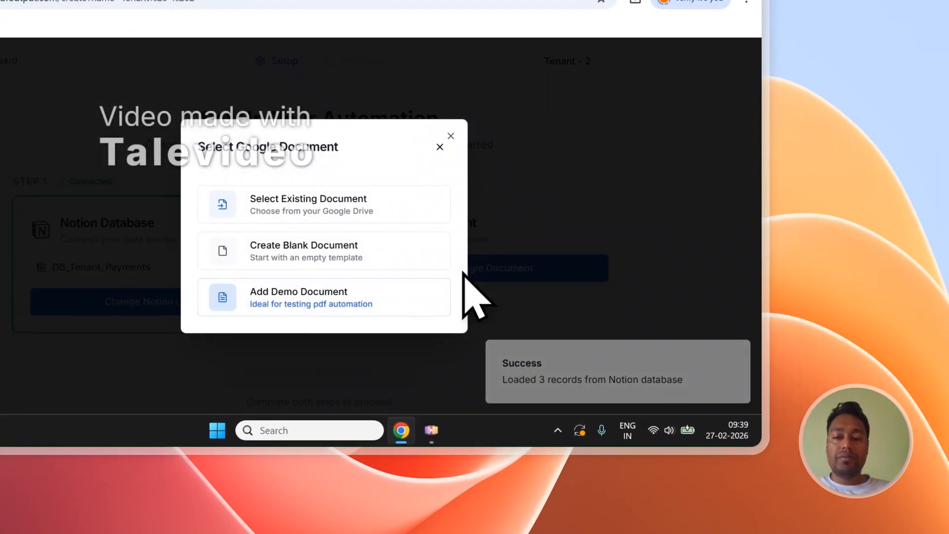
{"action": "left_click", "coordinate": [319, 244]}
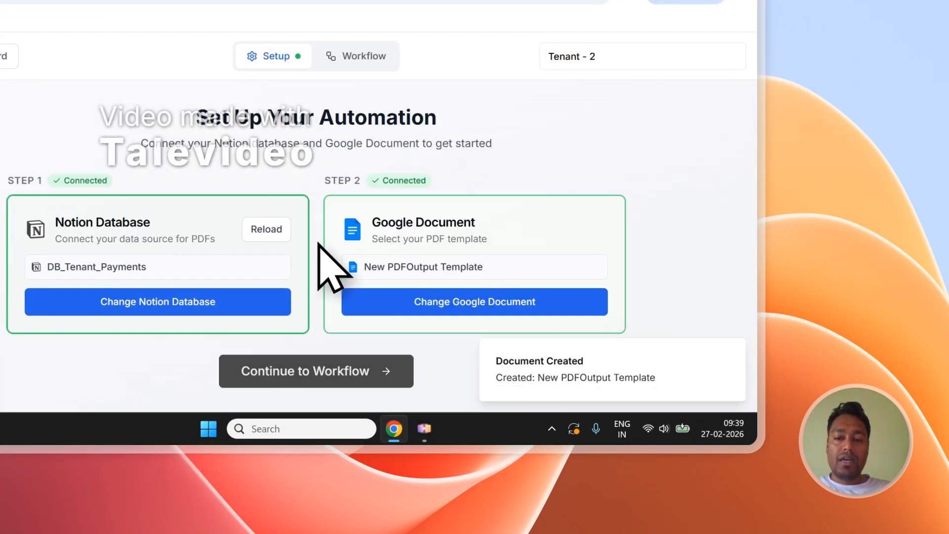
{"action": "left_click", "coordinate": [336, 374]}
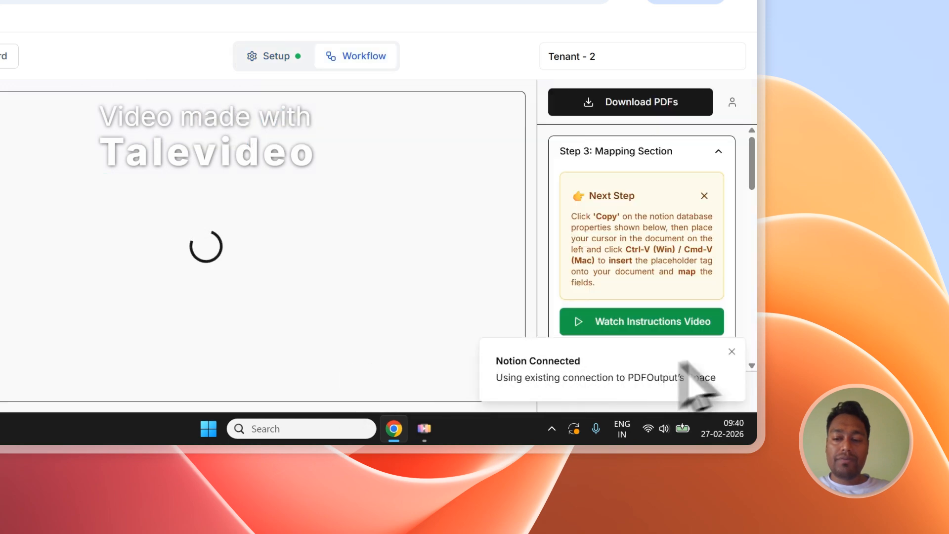
Step: Write the line "Property Name - {{Property Name}}" in the blank template, using the copied Property Name placeholder
{"action": "scroll", "coordinate": [699, 314], "scroll_direction": "down", "scroll_amount": 4}
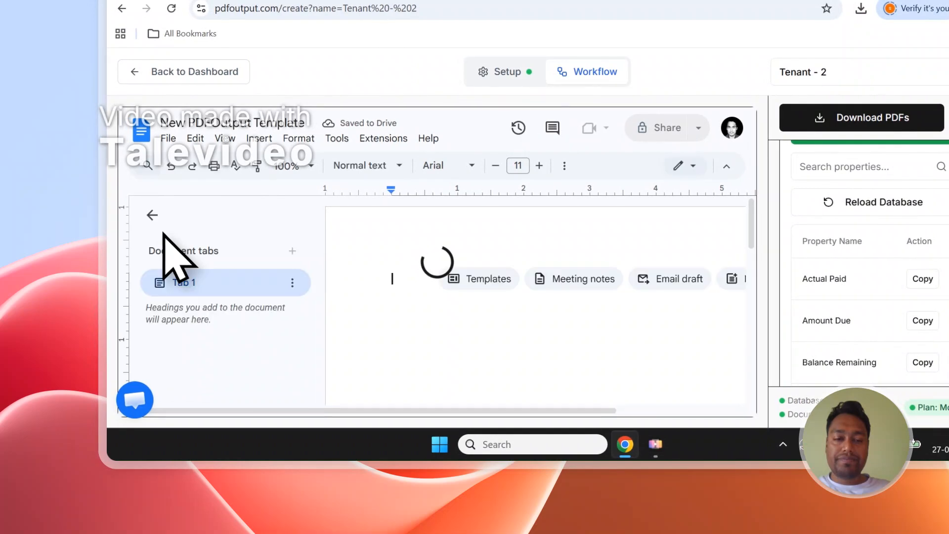
{"action": "left_click", "coordinate": [151, 215]}
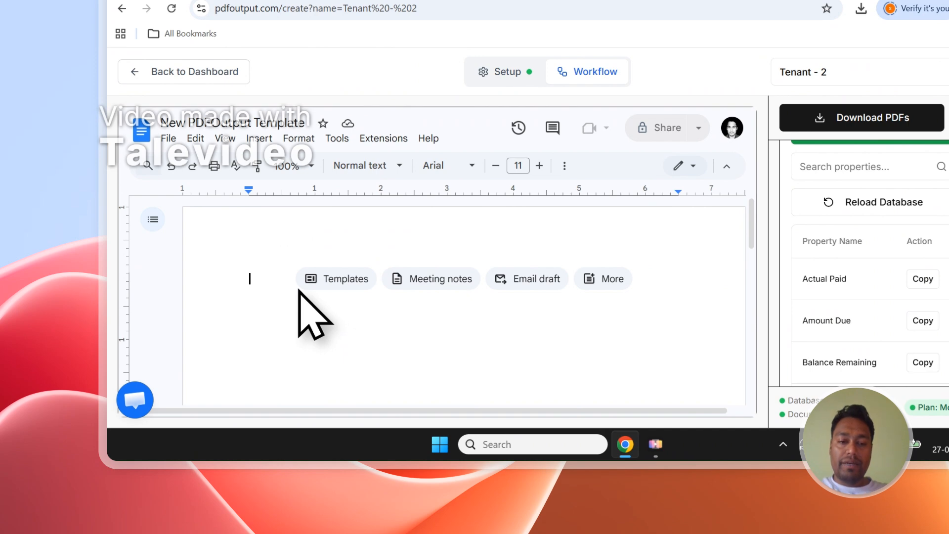
{"action": "type", "text": "Prope"}
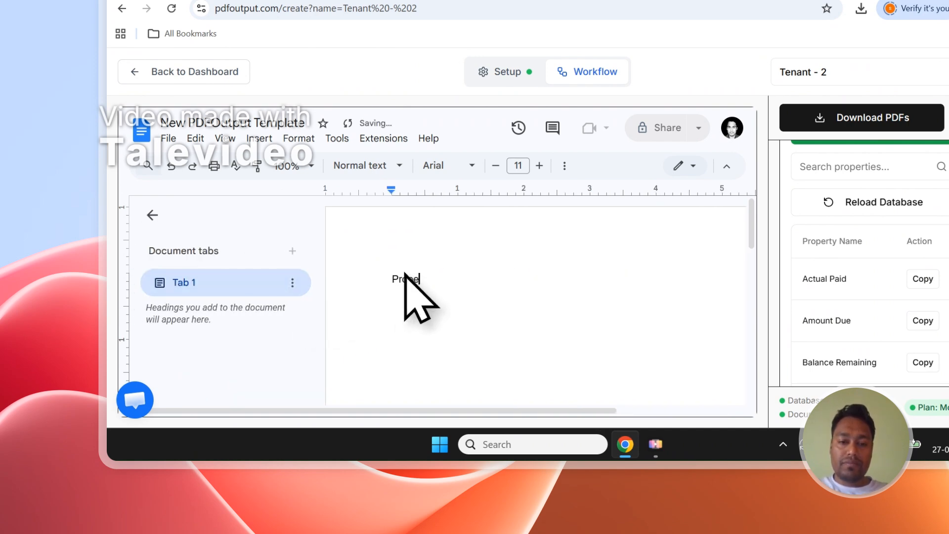
{"action": "type", "text": "rty Name -"}
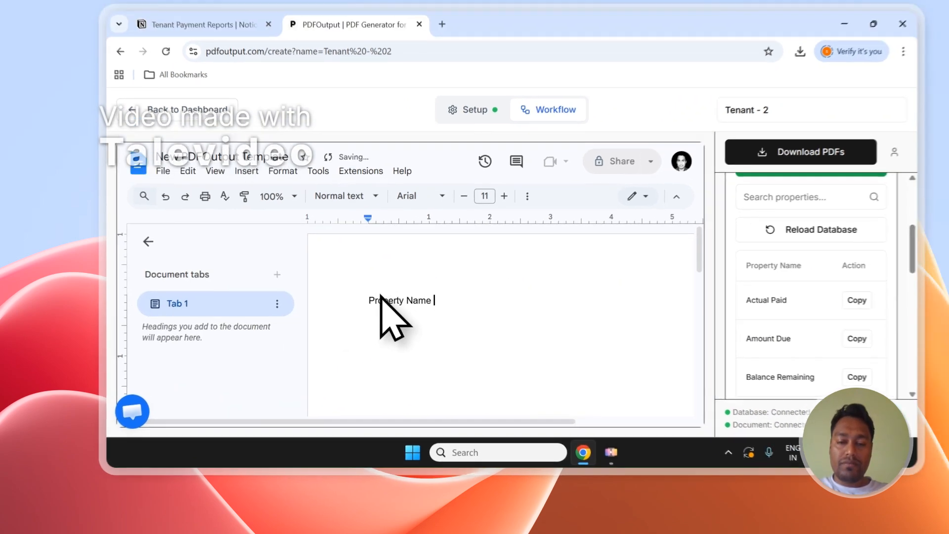
{"action": "scroll", "coordinate": [836, 280], "scroll_direction": "down", "scroll_amount": 3}
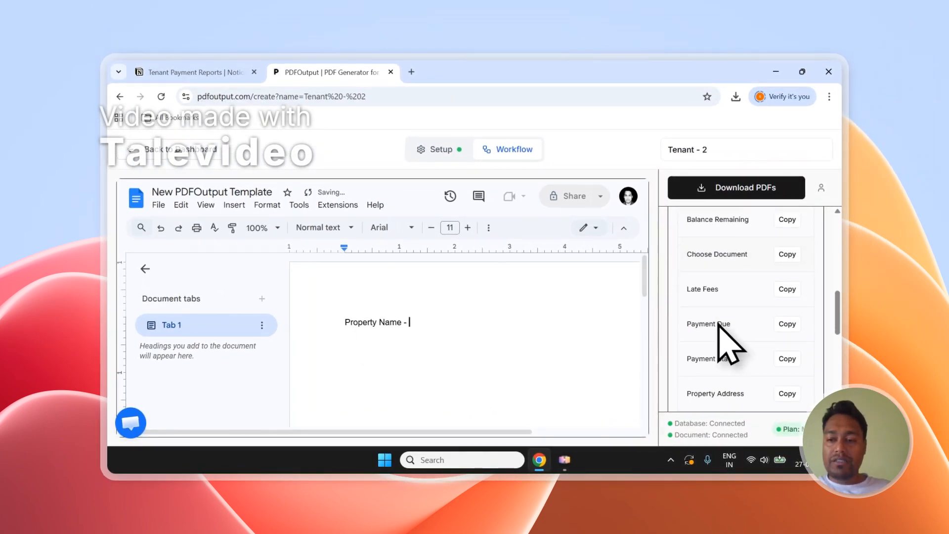
{"action": "left_click", "coordinate": [787, 313]}
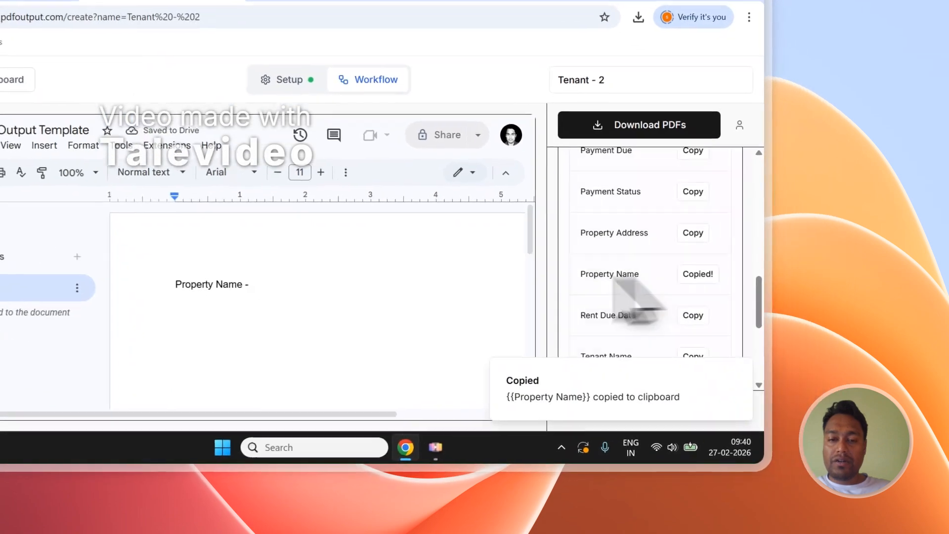
{"action": "key", "text": "ctrl+v"}
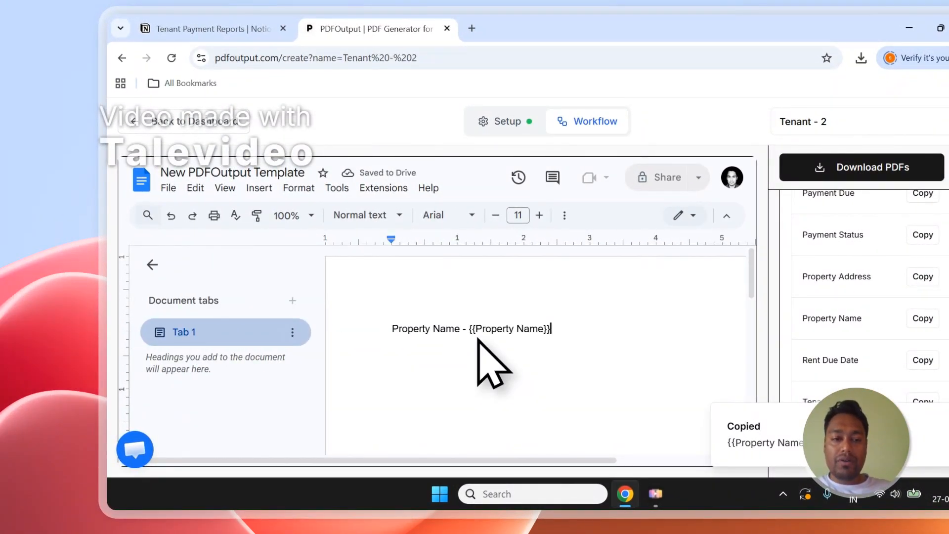
Step: Add the lines "Property Address - {{Property Address}}" and "Tenant Name - {{Tenant Name}}" below the property name, using the copied placeholders
{"action": "left_click", "coordinate": [153, 264]}
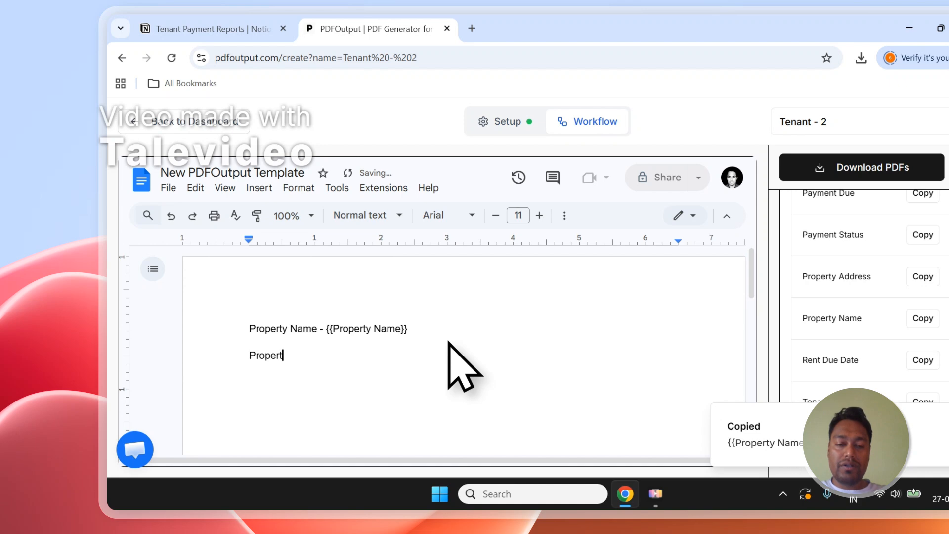
{"action": "type", "text": "y Address -"}
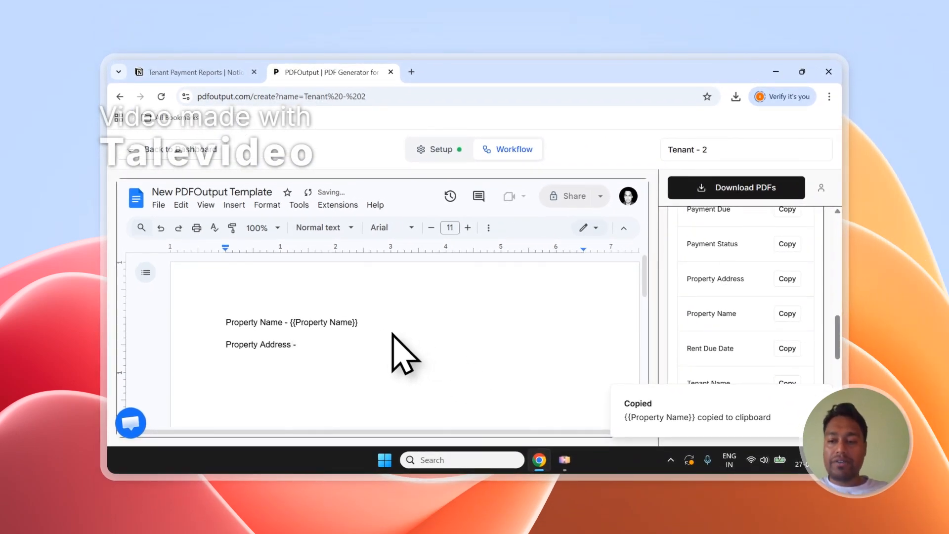
{"action": "left_click", "coordinate": [786, 278]}
{"action": "key", "text": "ctrl+v"}
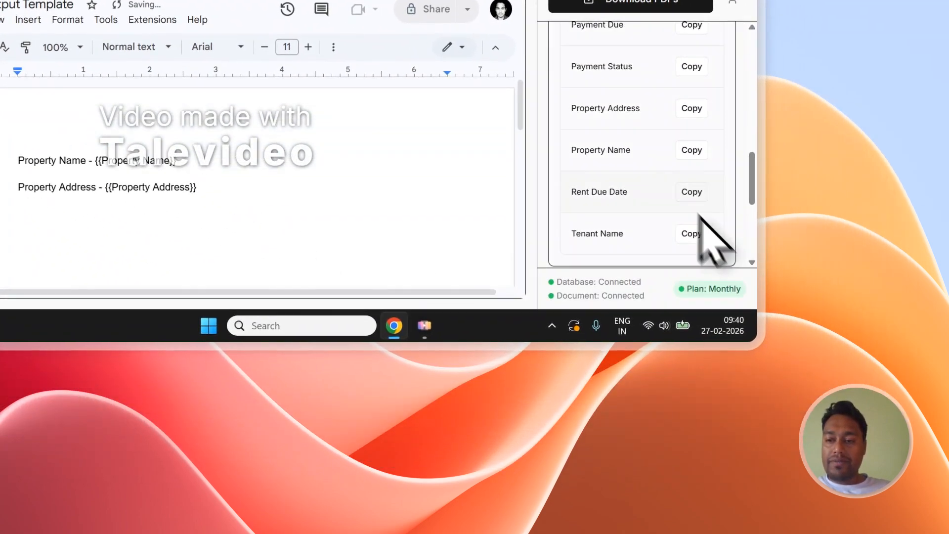
{"action": "scroll", "coordinate": [685, 200], "scroll_direction": "down", "scroll_amount": 2}
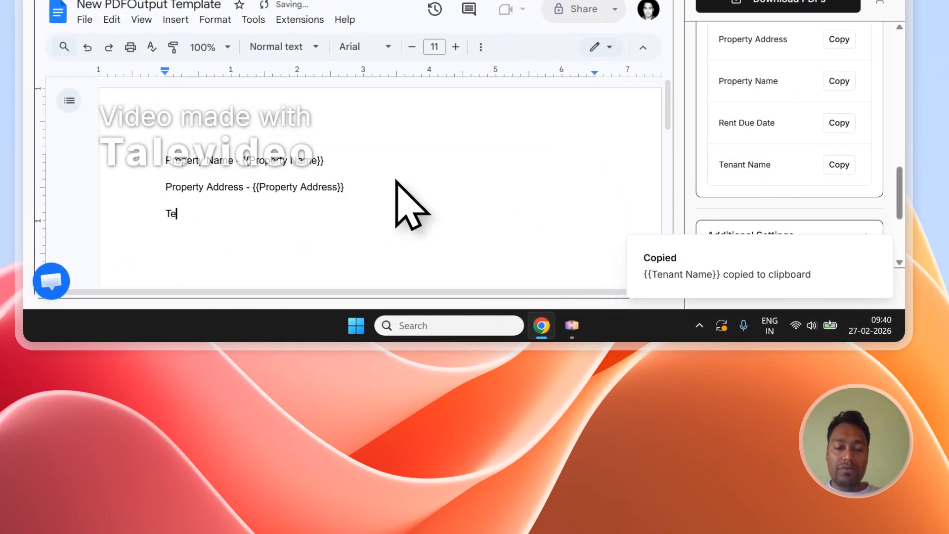
{"action": "type", "text": "nant Name - {{Tenant Name"}
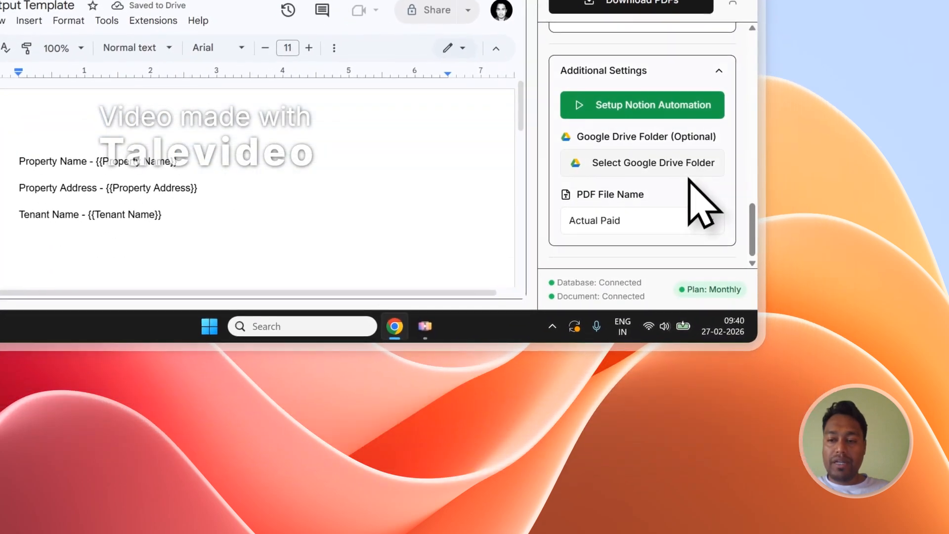
Step: Set the PDF file name to Property Name and set up the Notion automation for the new template
{"action": "left_click", "coordinate": [628, 222]}
{"action": "scroll", "coordinate": [632, 188], "scroll_direction": "down", "scroll_amount": 5}
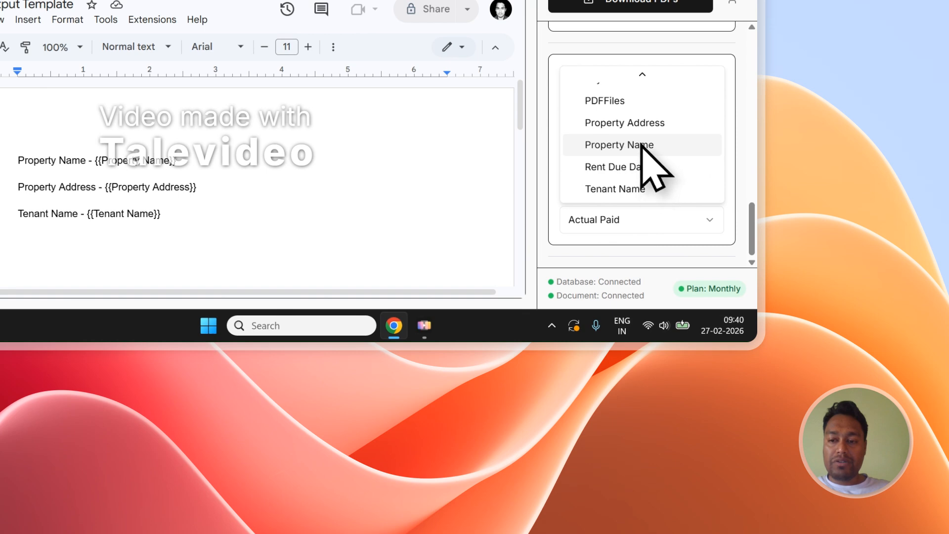
{"action": "left_click", "coordinate": [641, 144]}
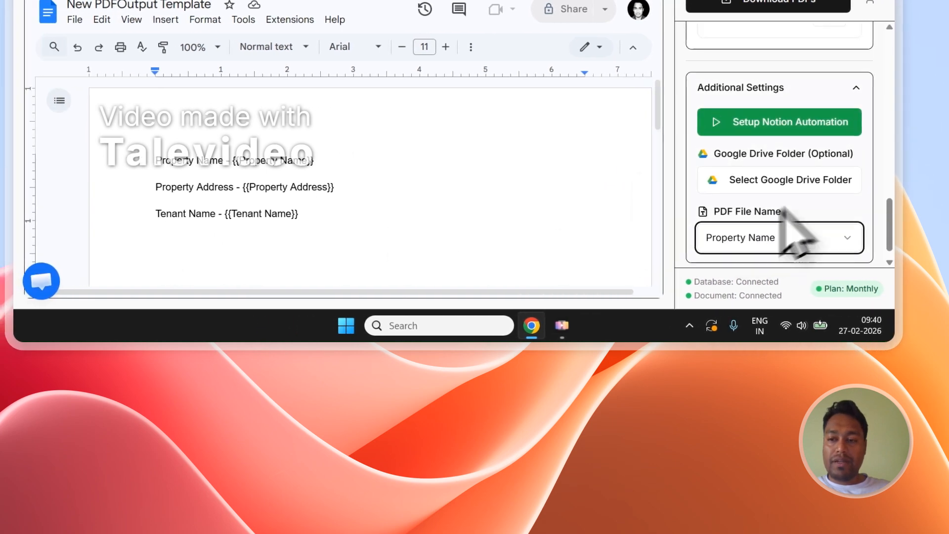
{"action": "scroll", "coordinate": [796, 205], "scroll_direction": "up", "scroll_amount": 3}
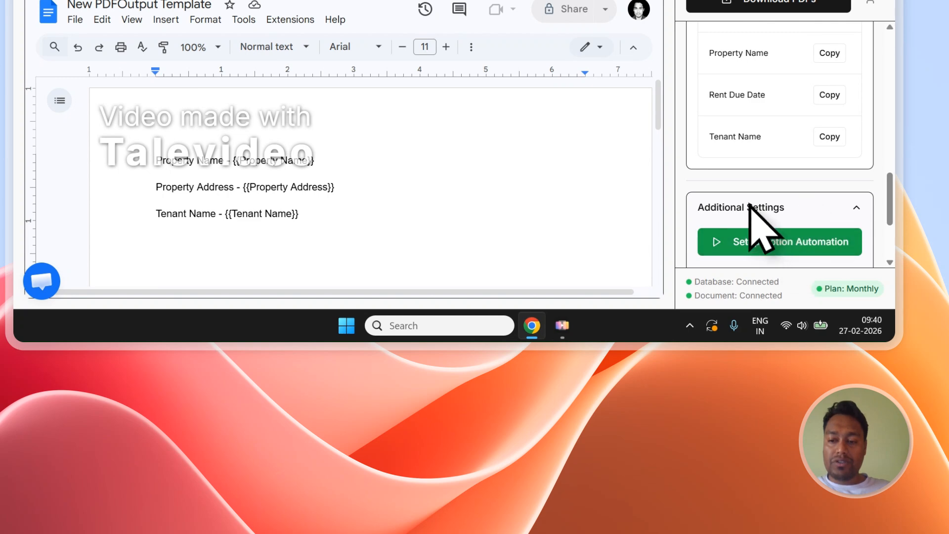
{"action": "scroll", "coordinate": [752, 183], "scroll_direction": "down", "scroll_amount": 2}
{"action": "left_click", "coordinate": [772, 168]}
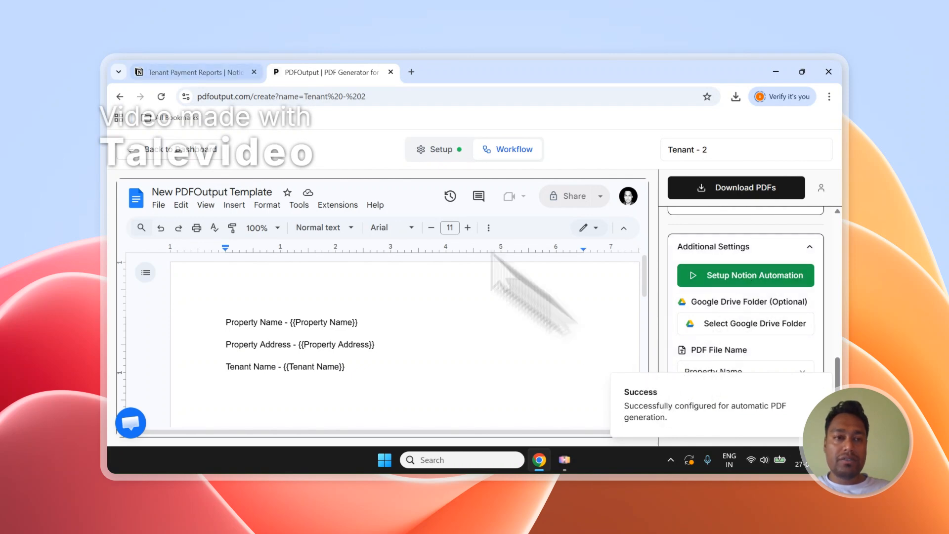
Step: Check the template names on the PDFOutput dashboard and set Choose Document to Tenant Payments for the first DB_Tenant_Payments record in Notion
{"action": "left_click", "coordinate": [193, 72]}
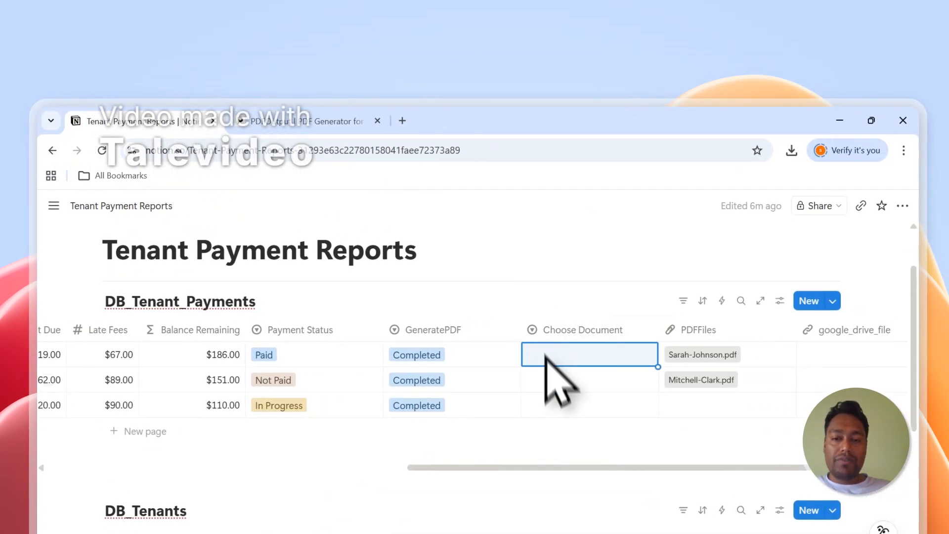
{"action": "left_click", "coordinate": [617, 353]}
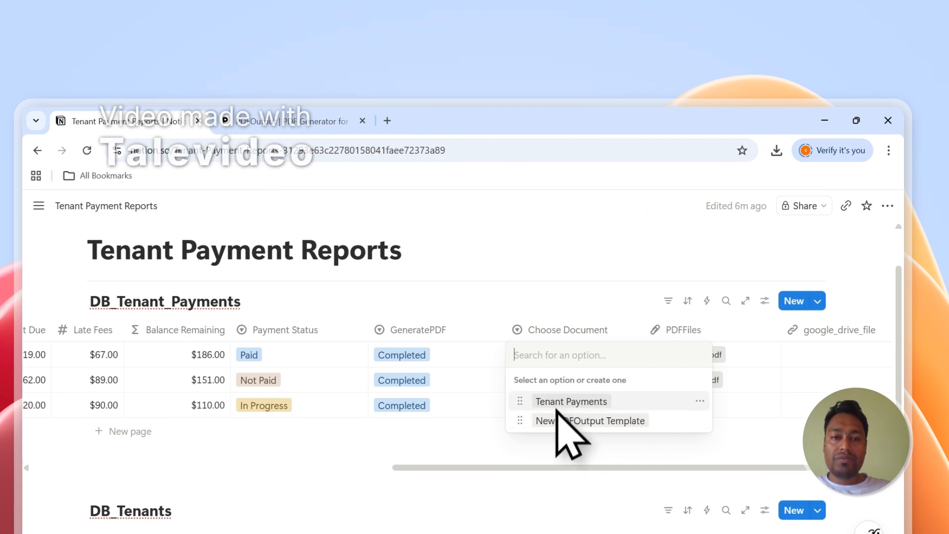
{"action": "left_click", "coordinate": [294, 123]}
{"action": "left_click", "coordinate": [118, 221]}
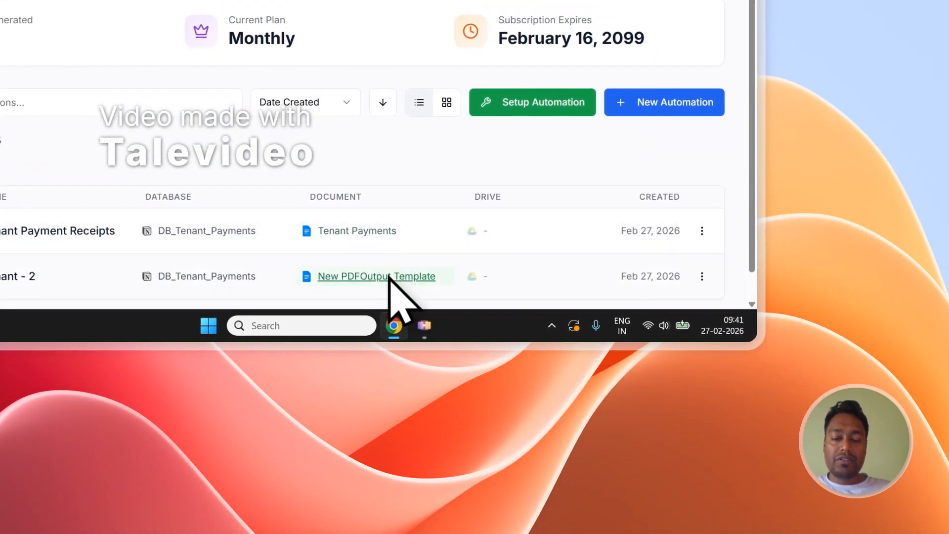
{"action": "left_click", "coordinate": [193, 92]}
{"action": "left_click", "coordinate": [686, 395]}
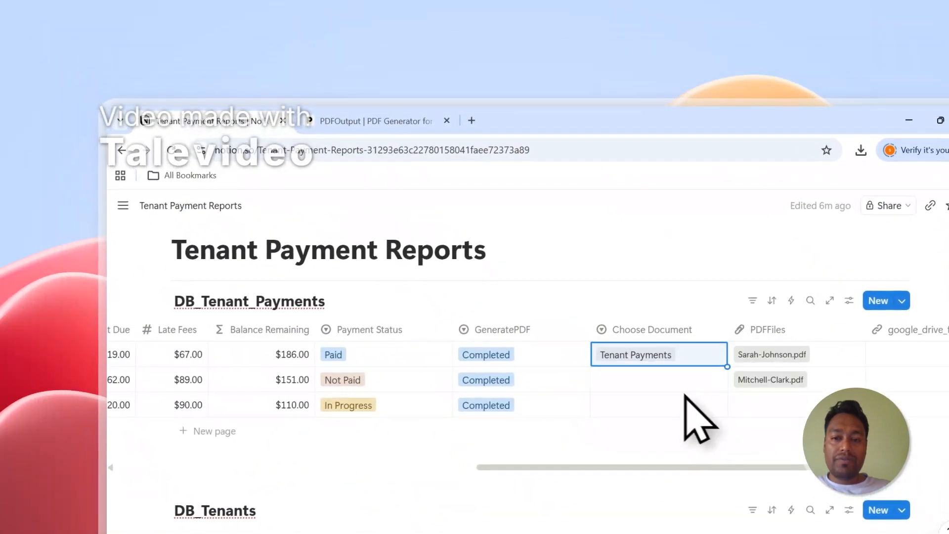
Step: Set Choose Document to New PDFOutput Template for the second record and Tenant Payments for the third
{"action": "left_click", "coordinate": [665, 381]}
{"action": "left_click", "coordinate": [667, 445]}
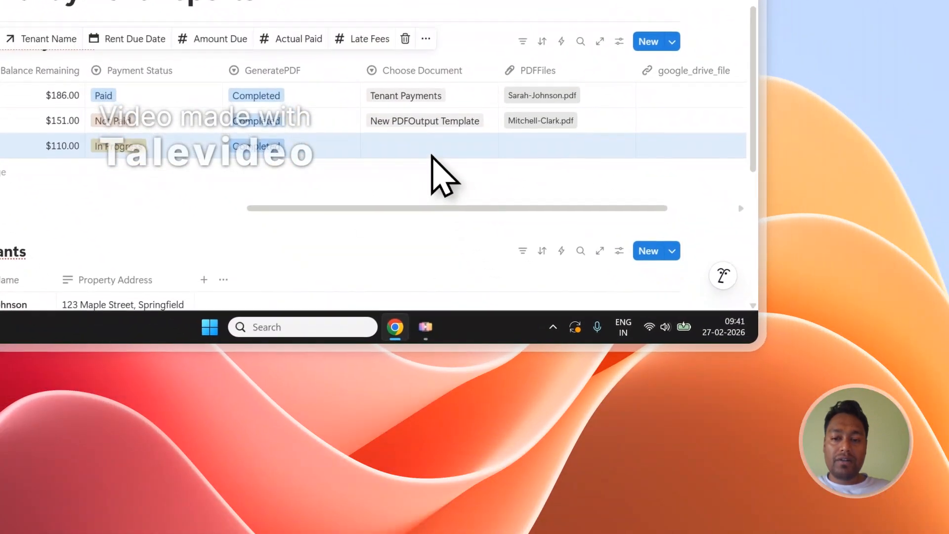
{"action": "left_click", "coordinate": [431, 153]}
{"action": "left_click", "coordinate": [435, 186]}
{"action": "key", "text": "Right"}
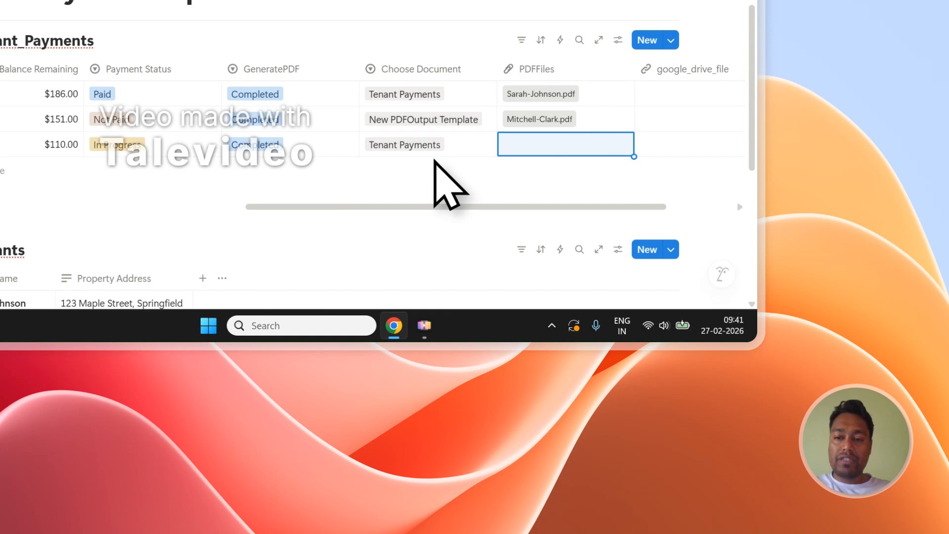
Step: Clear the existing PDFFiles attachments from the first and second records of DB_Tenant_Payments
{"action": "key", "text": "Up"}
{"action": "key", "text": "Up"}
{"action": "key", "text": "Delete"}
{"action": "key", "text": "Down"}
{"action": "key", "text": "Delete"}
Step: Set GeneratePDF to Ready to Generate for all three records in DB_Tenant_Payments
{"action": "key", "text": "Up"}
{"action": "key", "text": "Left"}
{"action": "key", "text": "Left"}
{"action": "key", "text": "Return"}
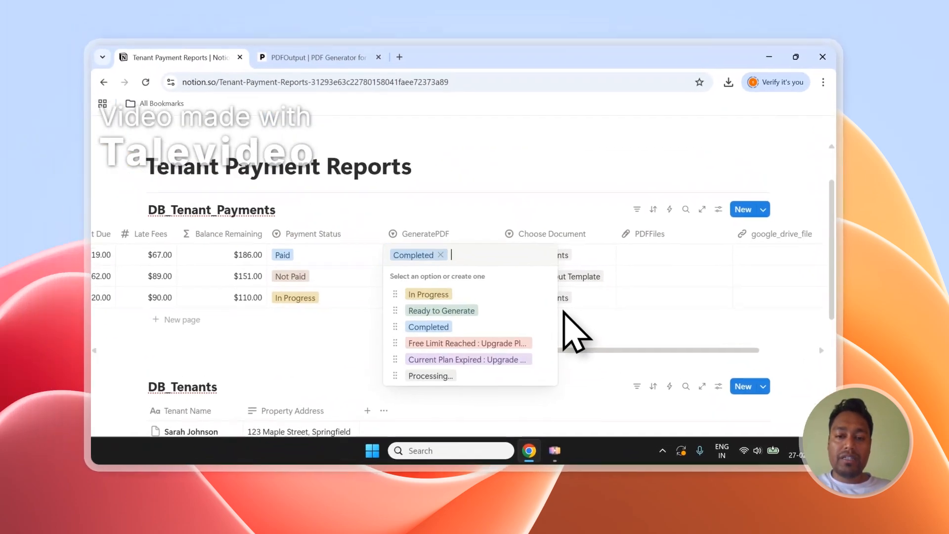
{"action": "key", "text": "Down"}
{"action": "key", "text": "Return"}
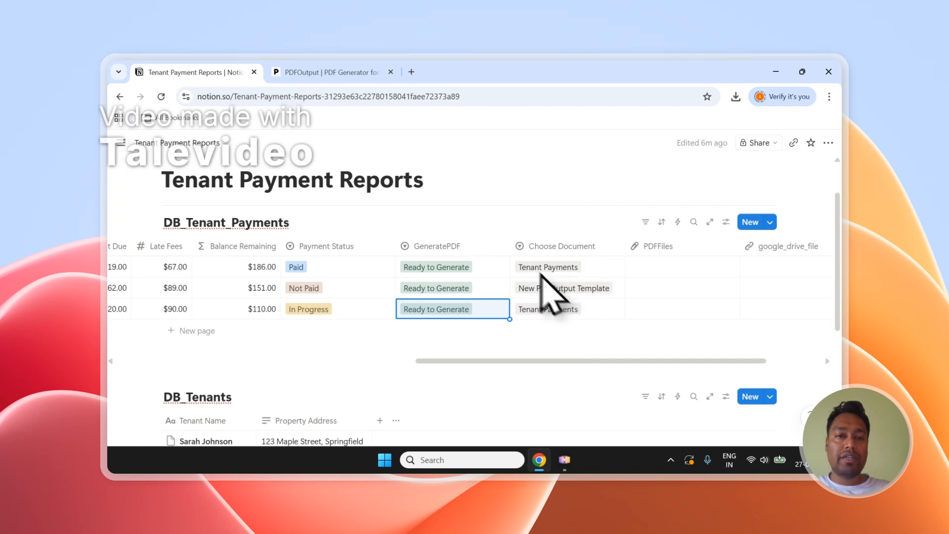
Step: Switch to PDFOutput, display the signed-in account's e-mail, and sign out
{"action": "left_click", "coordinate": [326, 72]}
{"action": "left_click", "coordinate": [801, 147]}
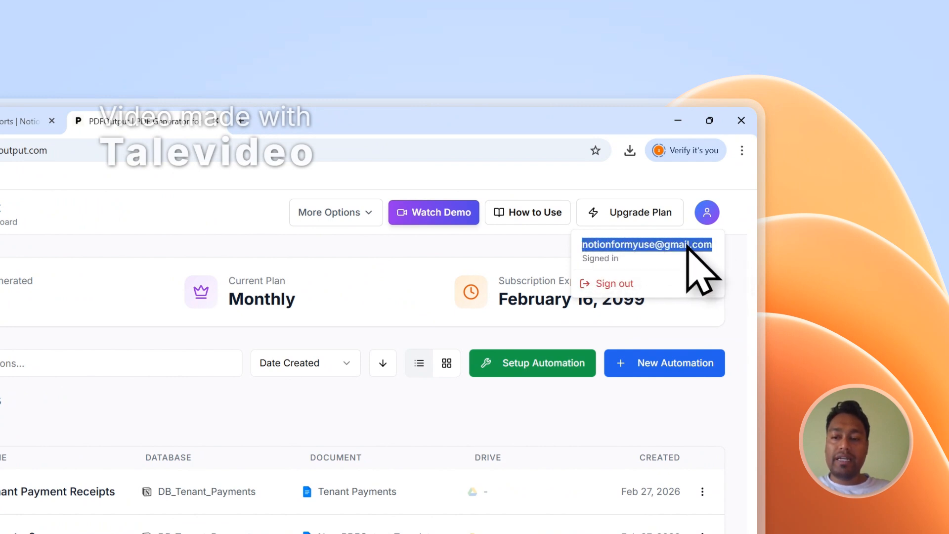
{"action": "left_click", "coordinate": [714, 217]}
{"action": "left_click", "coordinate": [712, 220]}
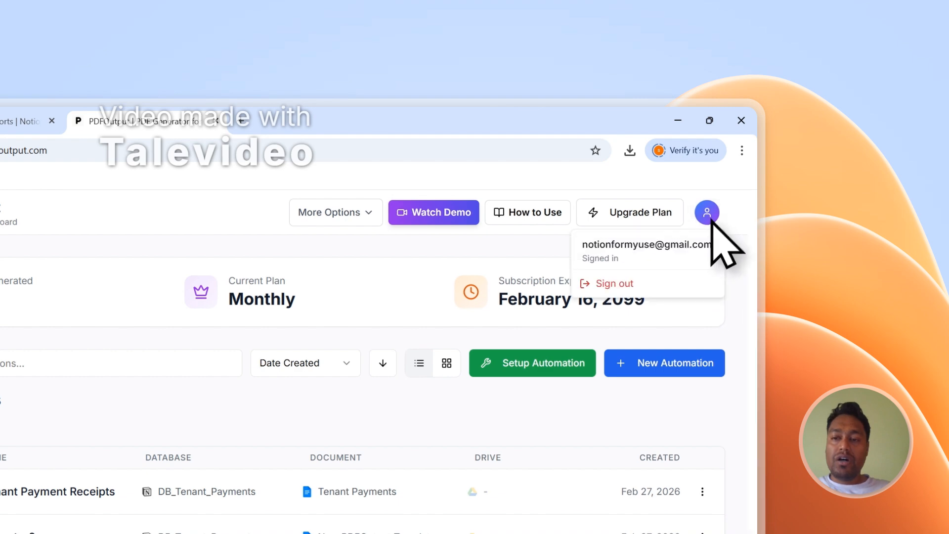
{"action": "left_click", "coordinate": [635, 289]}
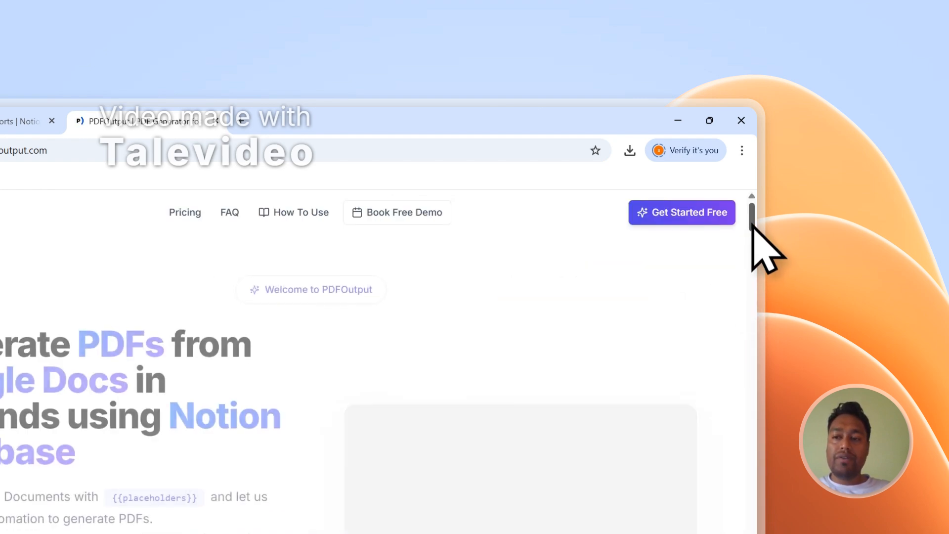
Step: Open PDFOutput's Contact page from the home page footer and view the Send Message form
{"action": "left_click_drag", "start_coordinate": [752, 223], "coordinate": [758, 349]}
{"action": "scroll", "coordinate": [250, 206], "scroll_direction": "up", "scroll_amount": 2}
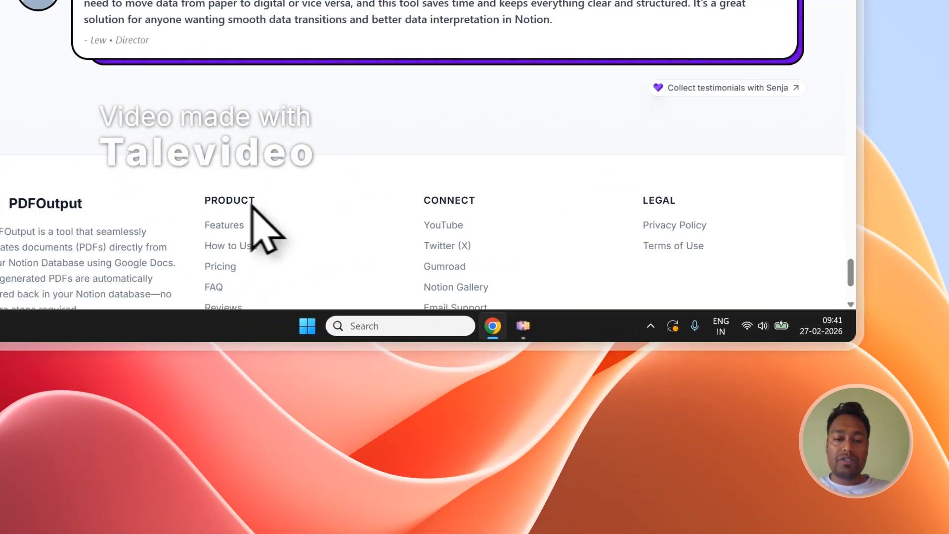
{"action": "scroll", "coordinate": [244, 200], "scroll_direction": "down", "scroll_amount": 10}
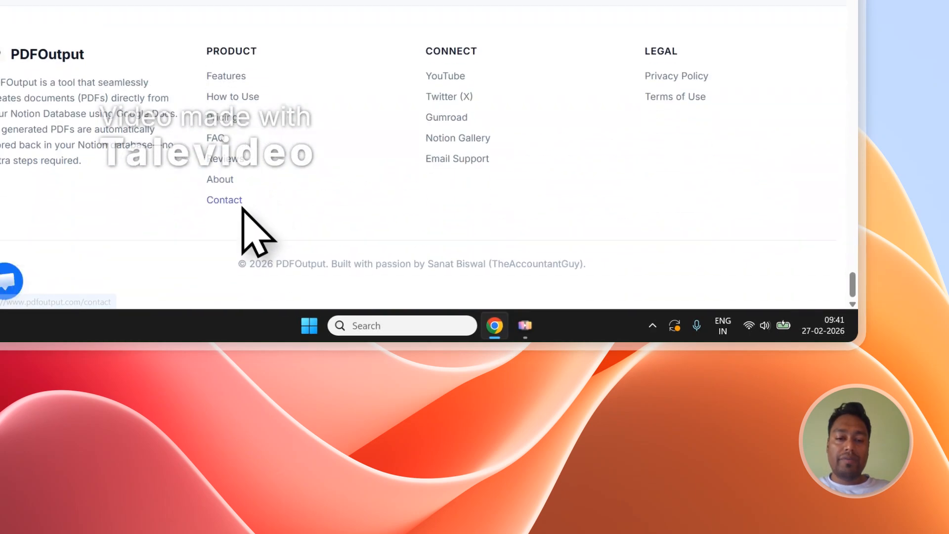
{"action": "left_click", "coordinate": [225, 199]}
{"action": "scroll", "coordinate": [311, 127], "scroll_direction": "down", "scroll_amount": 3}
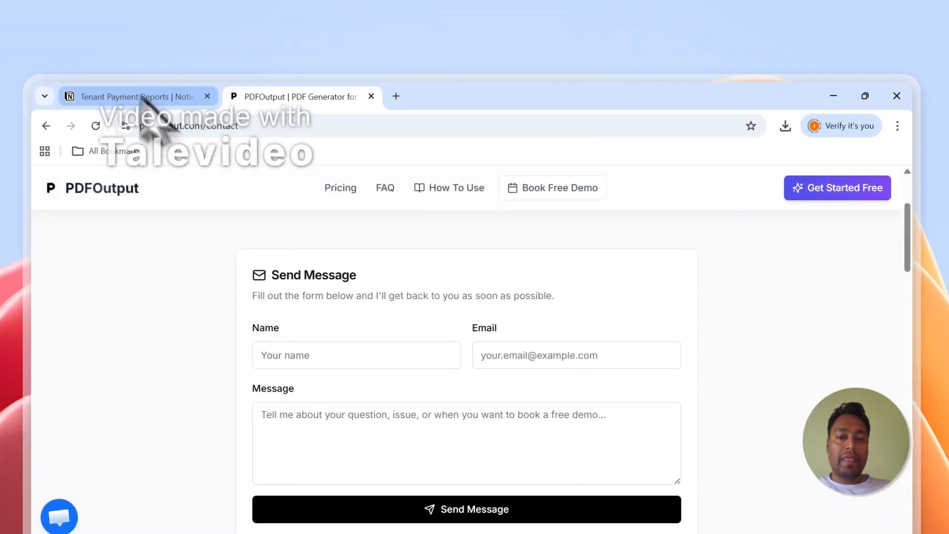
Step: Return to Notion and examine the GeneratePDF, Choose Document and PDFFiles values of the three tenant payment records
{"action": "left_click", "coordinate": [140, 96]}
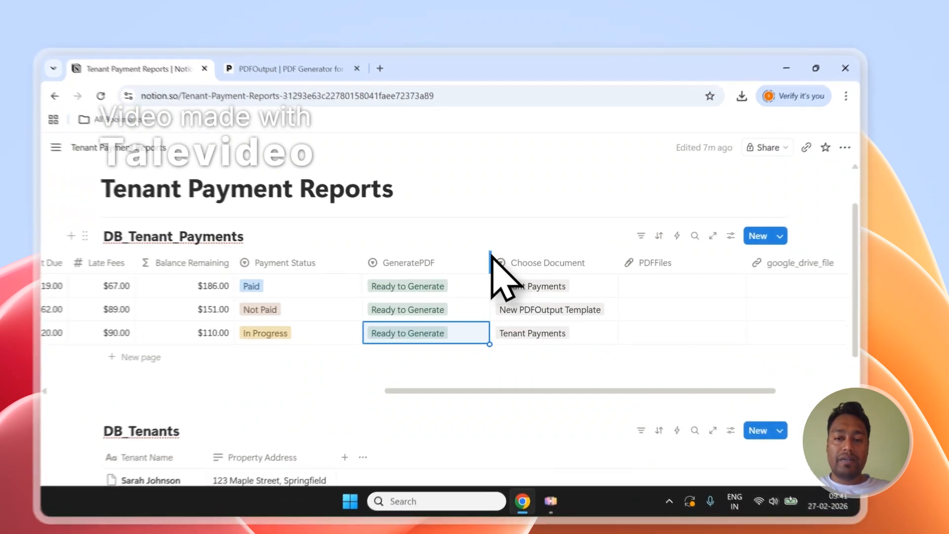
{"action": "scroll", "coordinate": [237, 346], "scroll_direction": "down", "scroll_amount": 3}
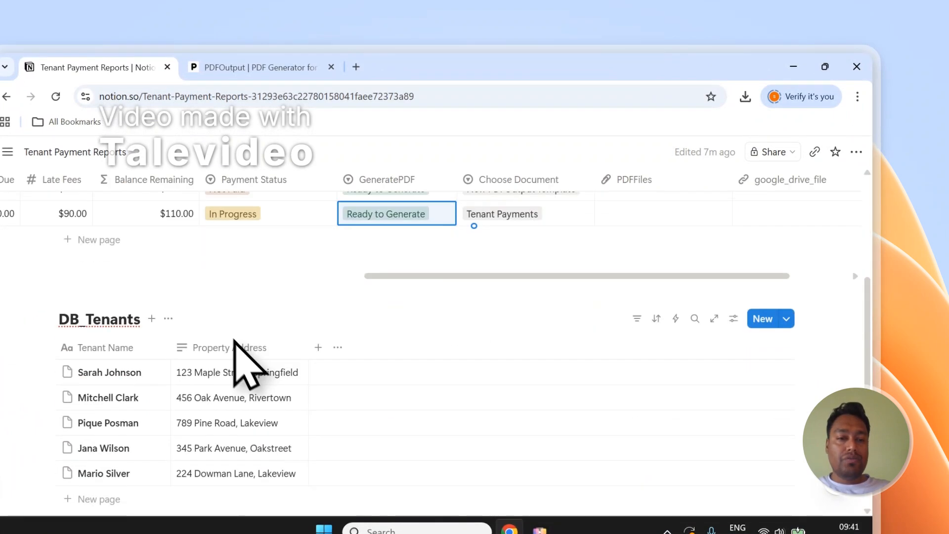
{"action": "scroll", "coordinate": [245, 363], "scroll_direction": "down", "scroll_amount": 2}
{"action": "scroll", "coordinate": [248, 370], "scroll_direction": "up", "scroll_amount": 3}
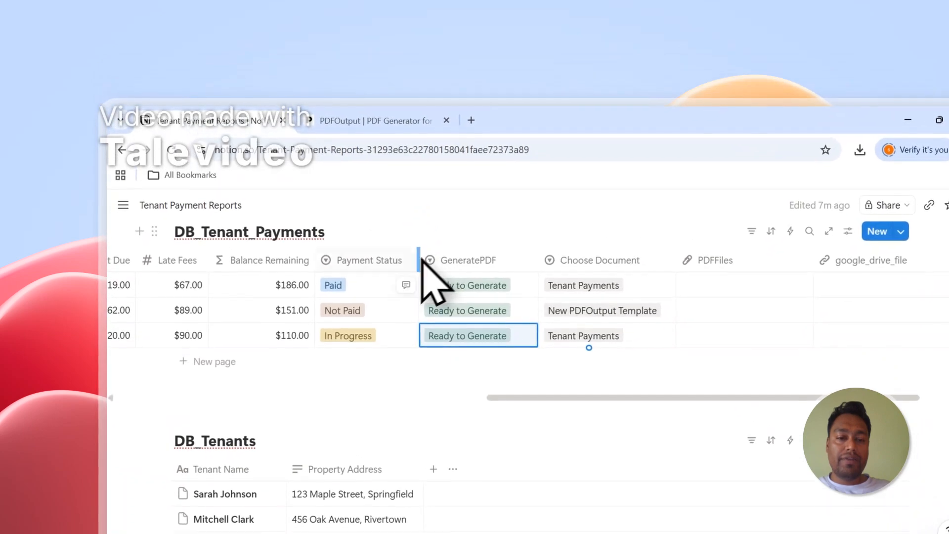
{"action": "scroll", "coordinate": [346, 240], "scroll_direction": "down", "scroll_amount": 1}
{"action": "scroll", "coordinate": [349, 255], "scroll_direction": "up", "scroll_amount": 3}
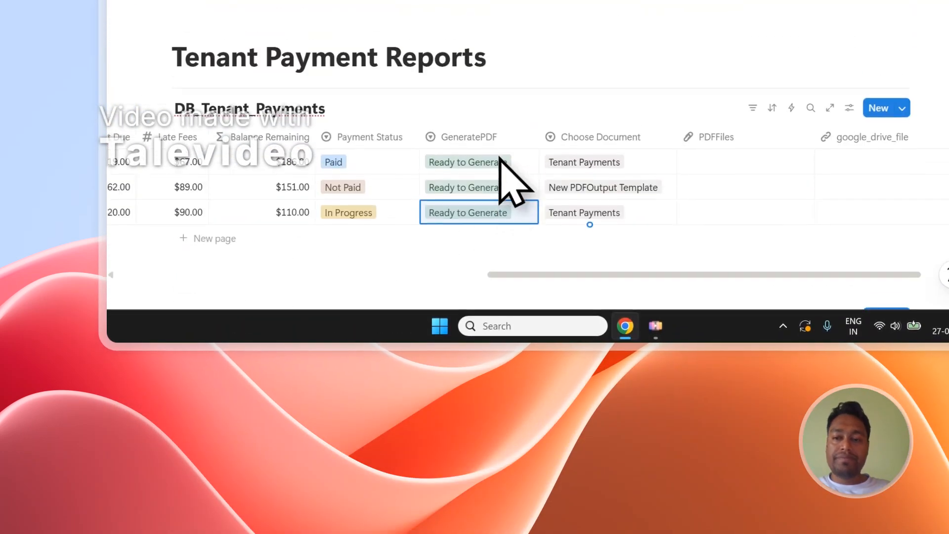
{"action": "scroll", "coordinate": [616, 78], "scroll_direction": "down", "scroll_amount": 3}
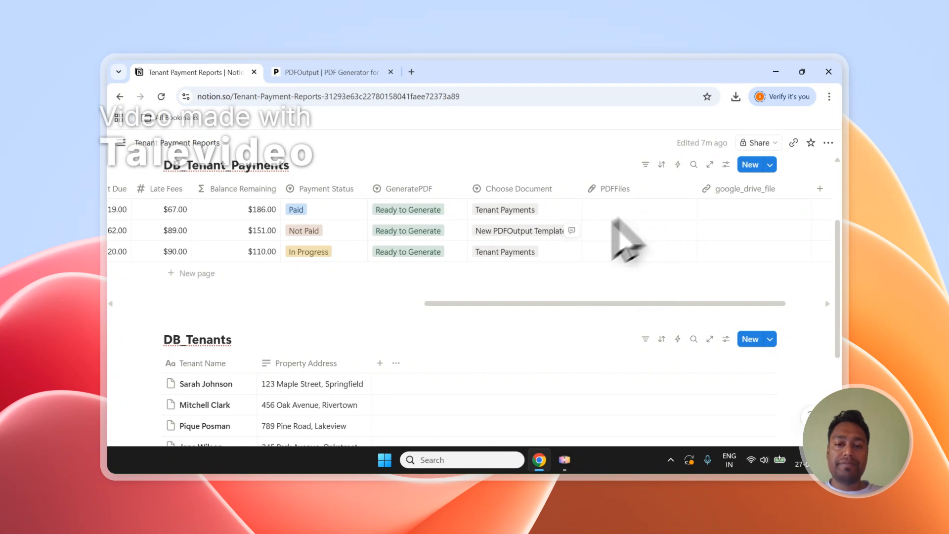
{"action": "scroll", "coordinate": [445, 307], "scroll_direction": "up", "scroll_amount": 5}
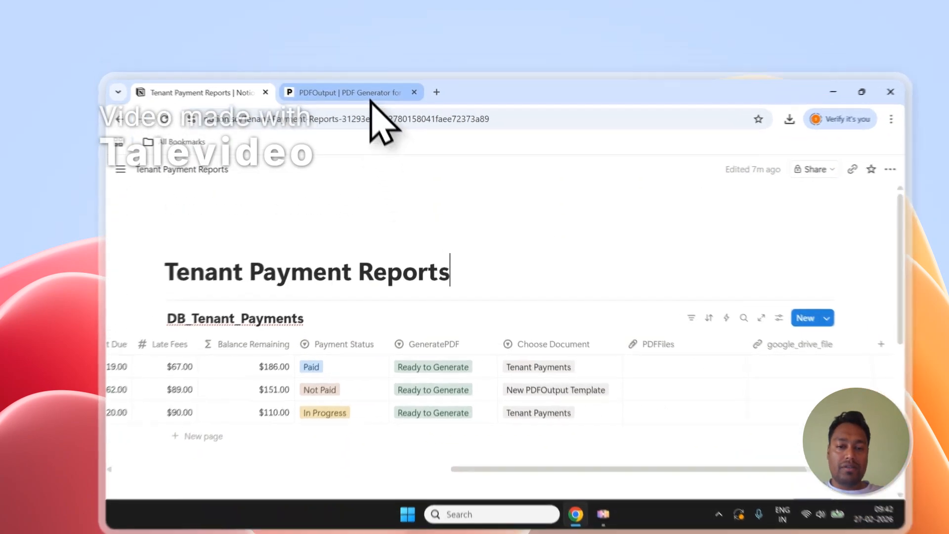
Step: Switch to PDFOutput and view the introduction on its home page
{"action": "left_click", "coordinate": [348, 75]}
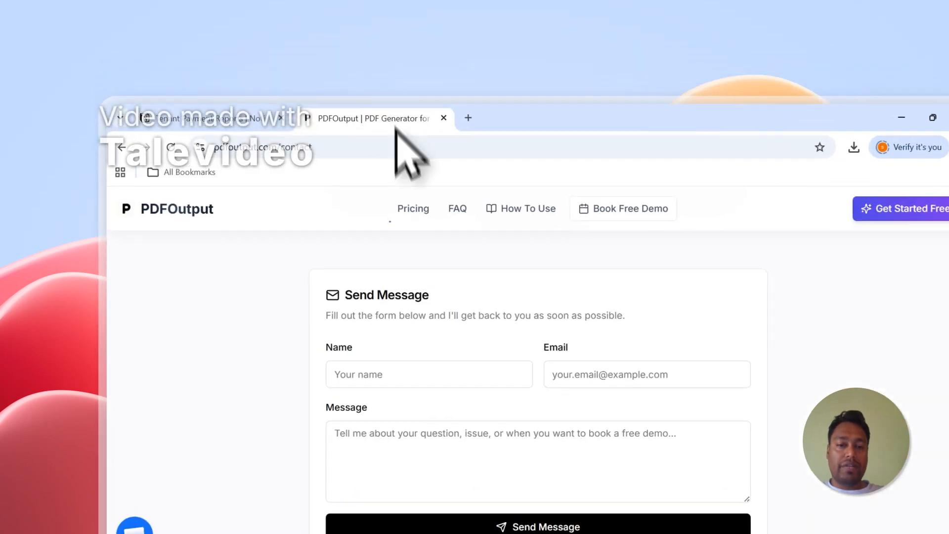
{"action": "left_click", "coordinate": [163, 208]}
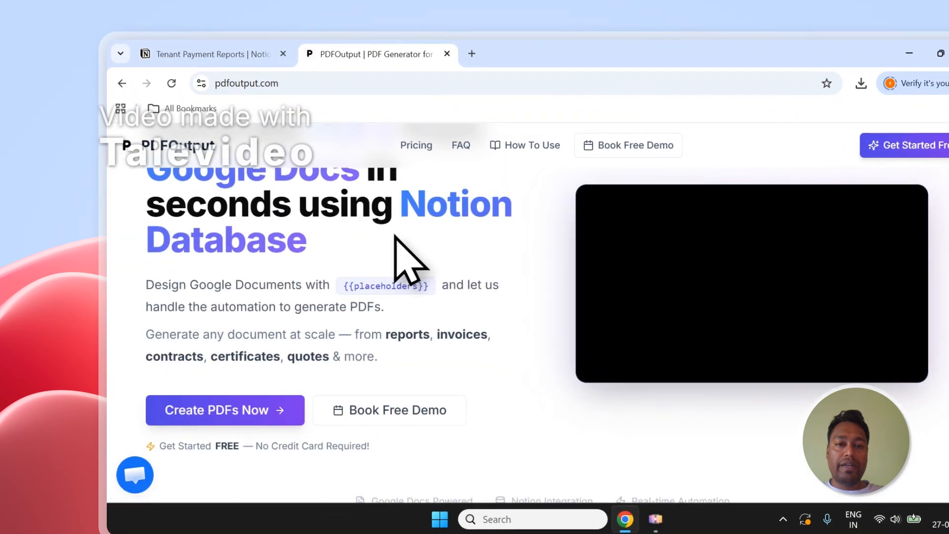
{"action": "scroll", "coordinate": [395, 236], "scroll_direction": "up", "scroll_amount": 2}
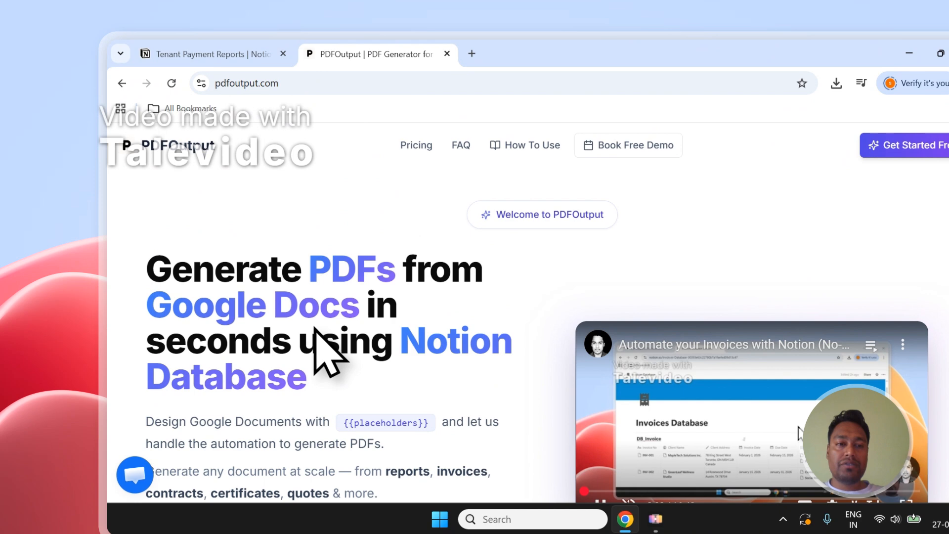
Step: Return to Tenant Payment Reports in Notion and check each record's GeneratePDF status and PDFFiles
{"action": "left_click", "coordinate": [267, 53]}
{"action": "scroll", "coordinate": [494, 336], "scroll_direction": "down", "scroll_amount": 2}
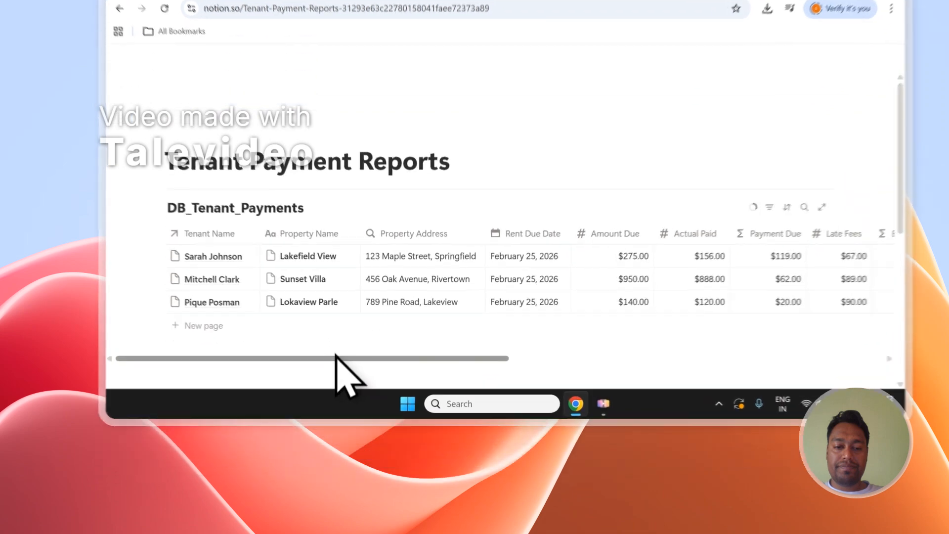
{"action": "left_click_drag", "start_coordinate": [336, 358], "coordinate": [637, 360]}
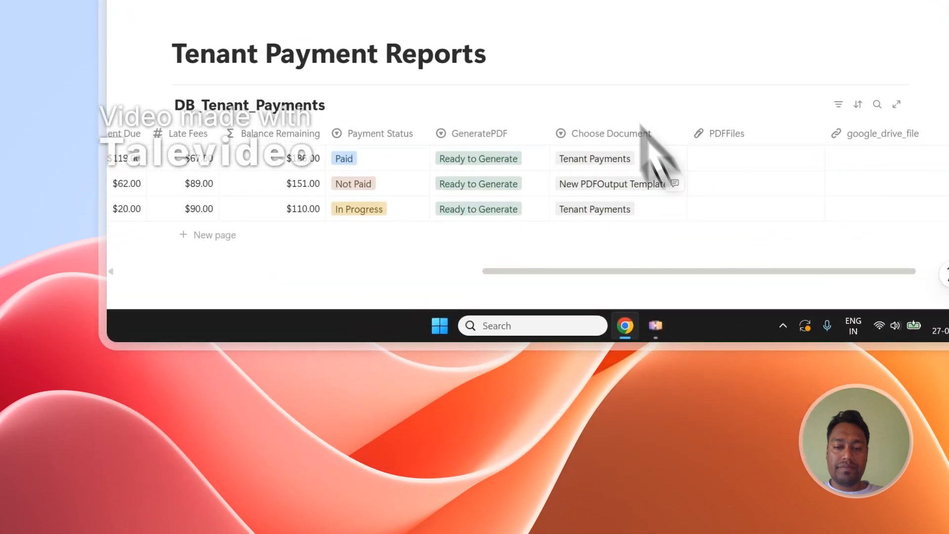
{"action": "scroll", "coordinate": [559, 195], "scroll_direction": "down", "scroll_amount": 1}
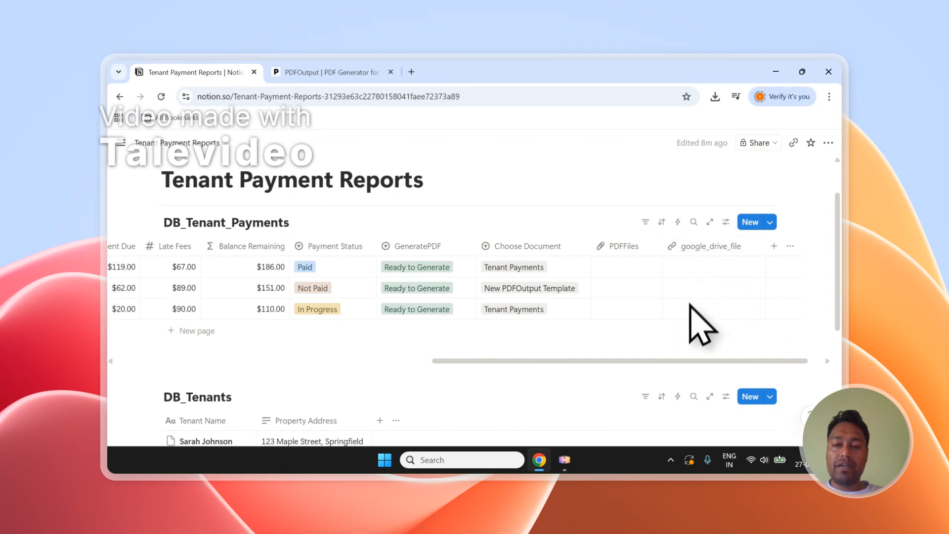
{"action": "scroll", "coordinate": [381, 312], "scroll_direction": "down", "scroll_amount": 3}
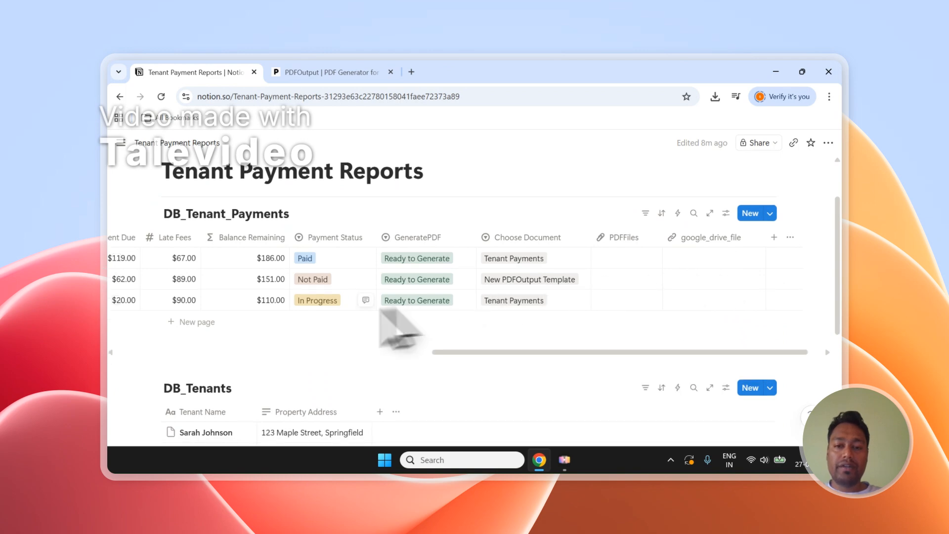
{"action": "scroll", "coordinate": [357, 313], "scroll_direction": "up", "scroll_amount": 4}
{"action": "scroll", "coordinate": [362, 312], "scroll_direction": "down", "scroll_amount": 1}
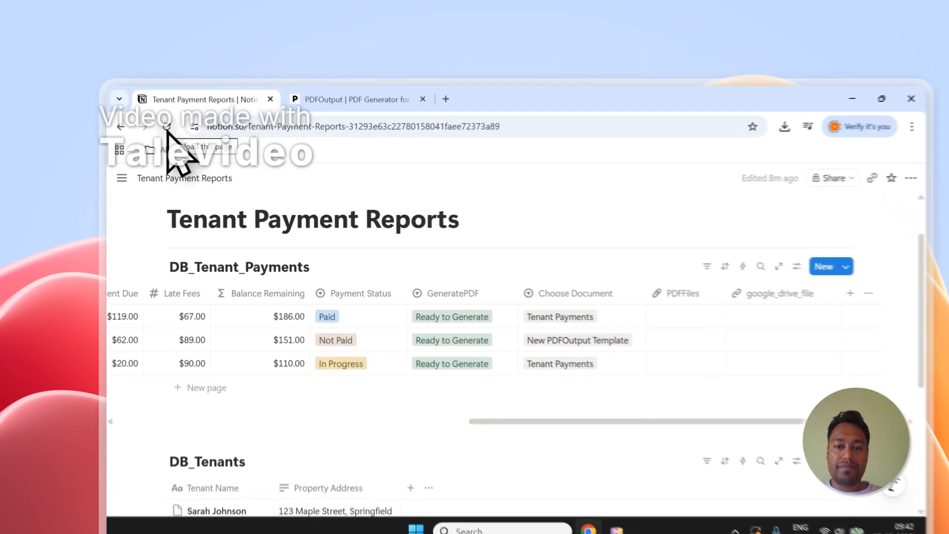
Step: Reload the Tenant Payment Reports page and check the GeneratePDF statuses and generated PDFFiles again
{"action": "left_click", "coordinate": [326, 72]}
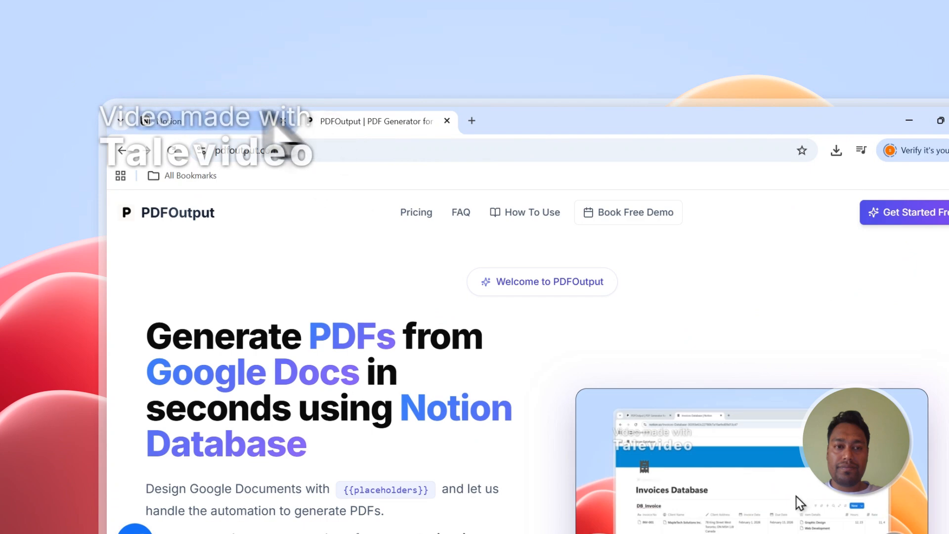
{"action": "left_click", "coordinate": [163, 121]}
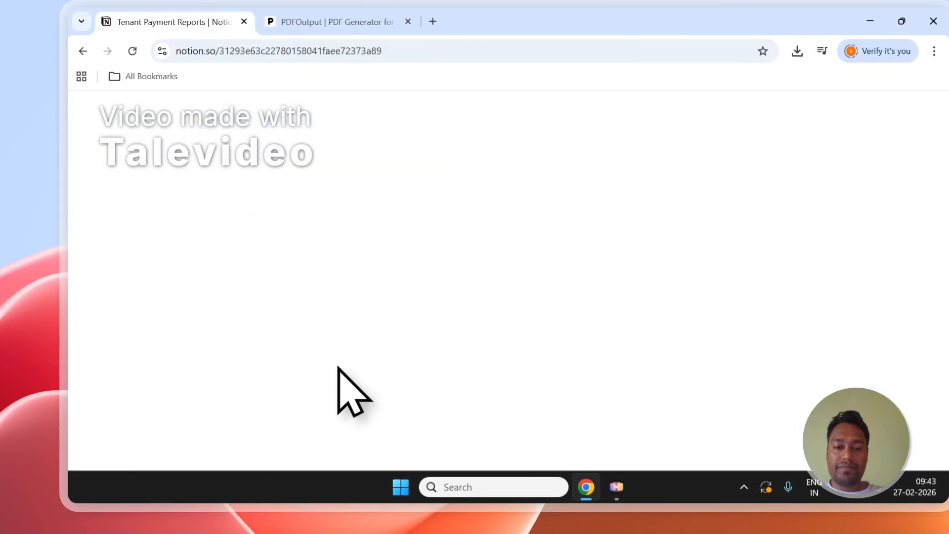
{"action": "left_click_drag", "start_coordinate": [330, 437], "coordinate": [594, 438]}
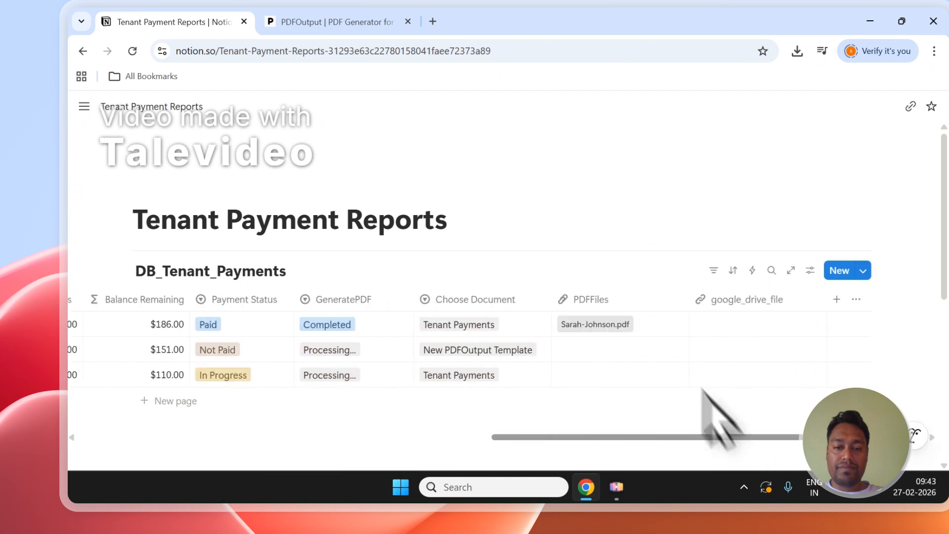
{"action": "scroll", "coordinate": [634, 267], "scroll_direction": "down", "scroll_amount": 2}
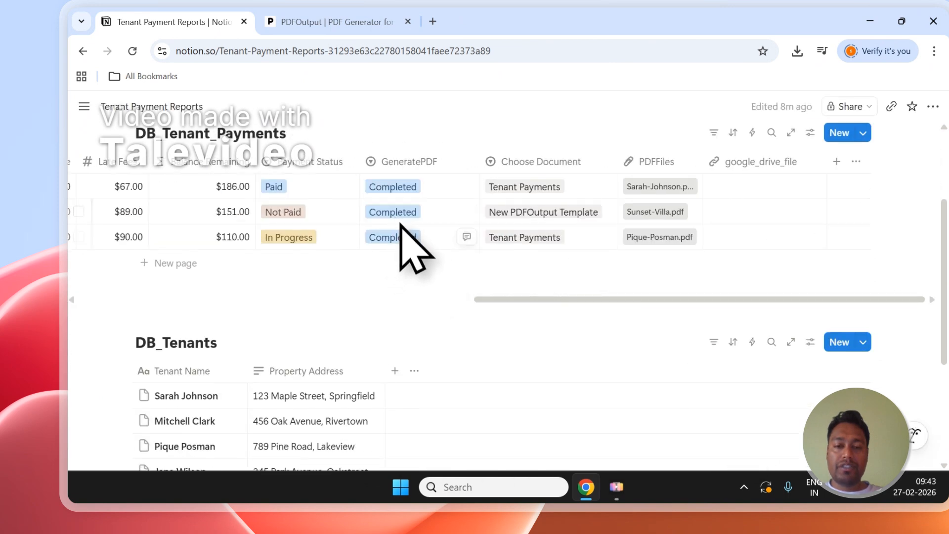
Step: Open the first record's generated PDF and the second record's Sunset-Villa.pdf to review them
{"action": "left_click", "coordinate": [656, 185]}
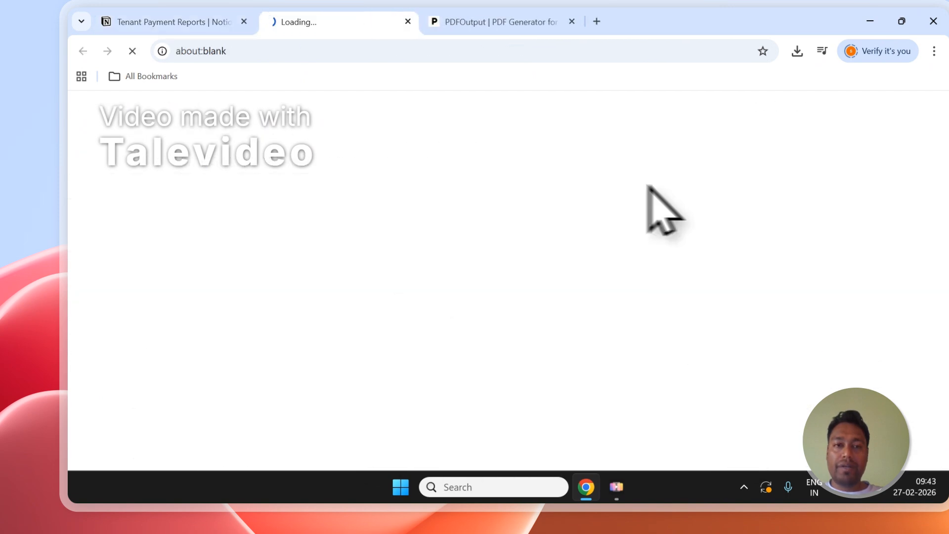
{"action": "left_click", "coordinate": [198, 22]}
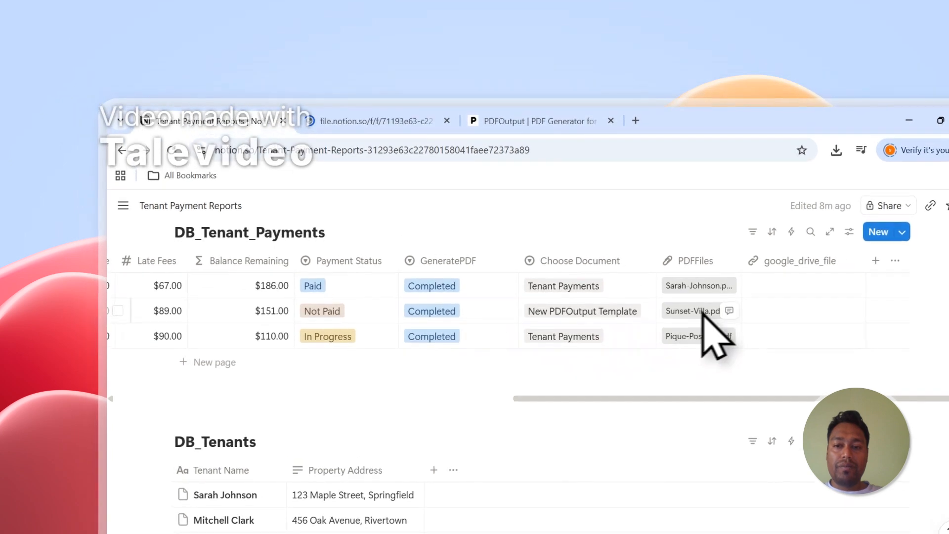
{"action": "left_click", "coordinate": [695, 310]}
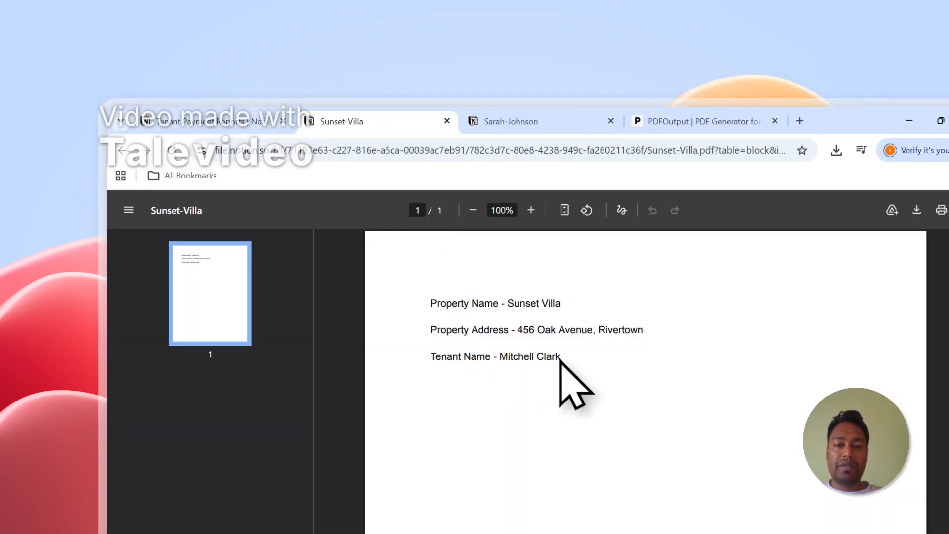
Step: Compare the populated fields in the Sunset-Villa PDF with those in the first record's generated PDF
{"action": "left_click_drag", "start_coordinate": [560, 359], "coordinate": [504, 332]}
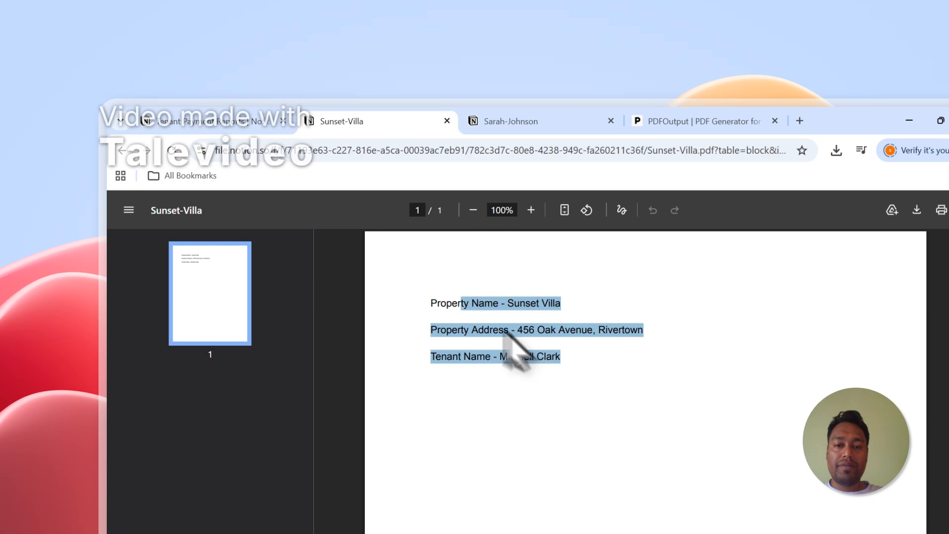
{"action": "left_click", "coordinate": [441, 297]}
{"action": "left_click", "coordinate": [511, 123]}
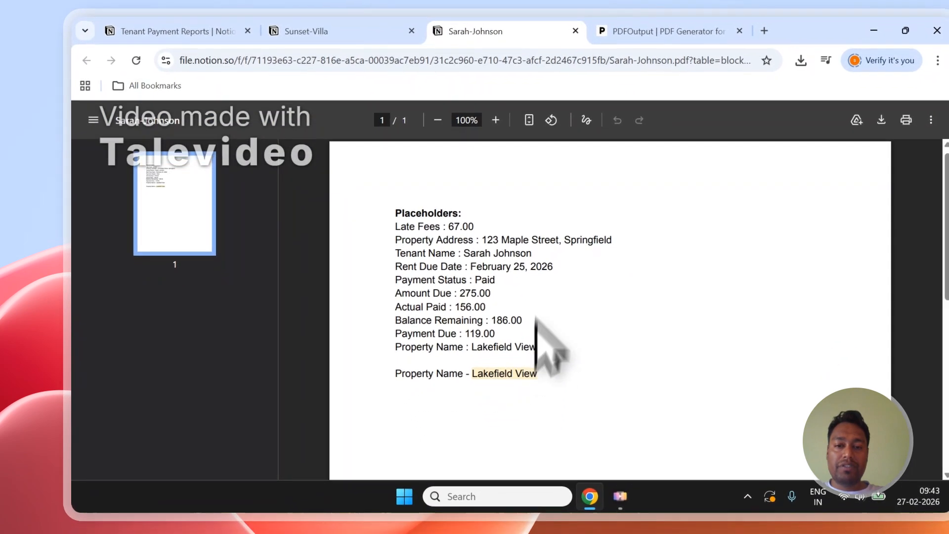
{"action": "scroll", "coordinate": [566, 359], "scroll_direction": "down", "scroll_amount": 2}
{"action": "left_click_drag", "start_coordinate": [557, 349], "coordinate": [444, 230]}
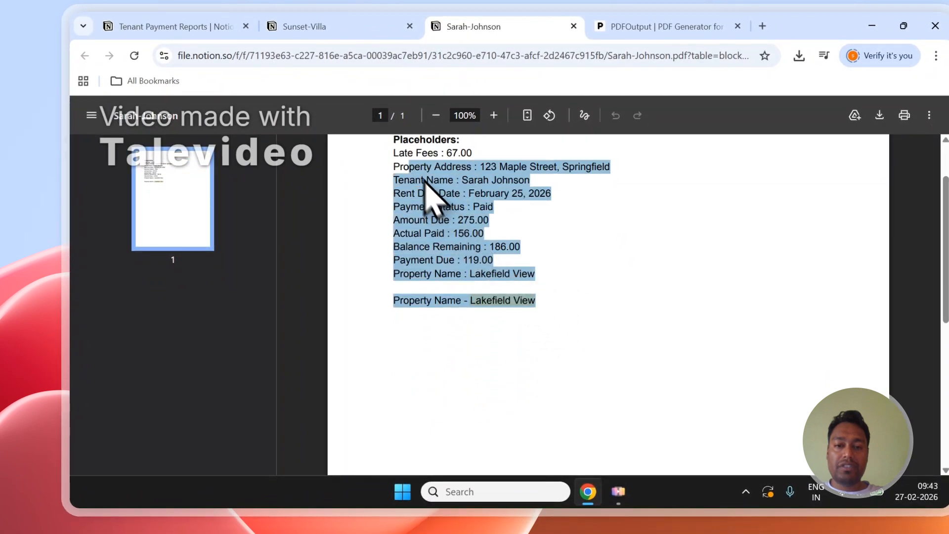
{"action": "scroll", "coordinate": [443, 200], "scroll_direction": "up", "scroll_amount": 2}
{"action": "left_click", "coordinate": [304, 27]}
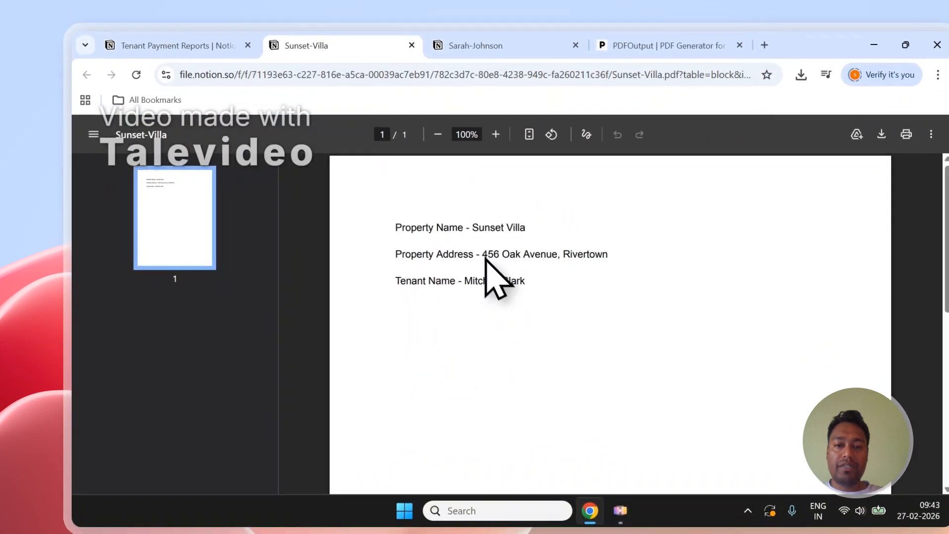
Step: Return to Tenant Payment Reports in Notion and narrow the GeneratePDF column of DB_Tenant_Payments
{"action": "left_click", "coordinate": [234, 26]}
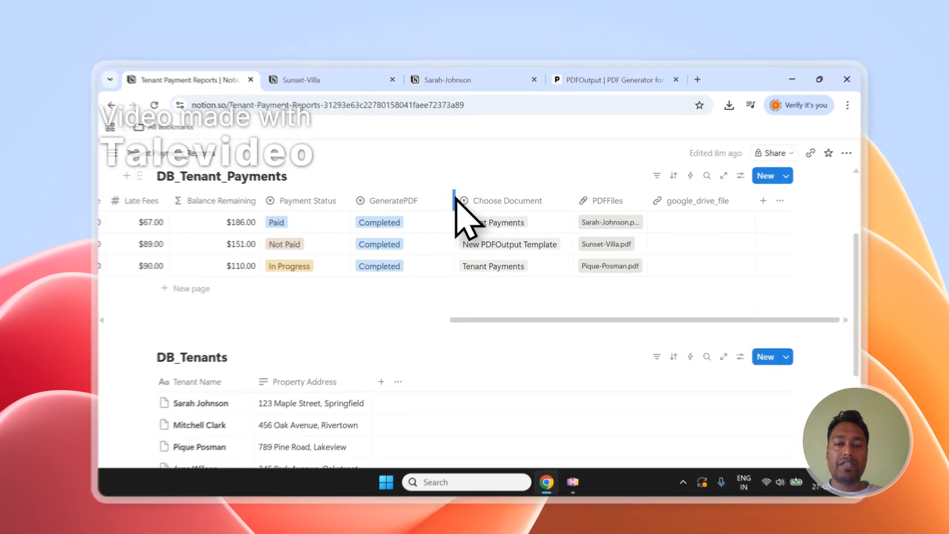
{"action": "left_click_drag", "start_coordinate": [450, 186], "coordinate": [429, 185]}
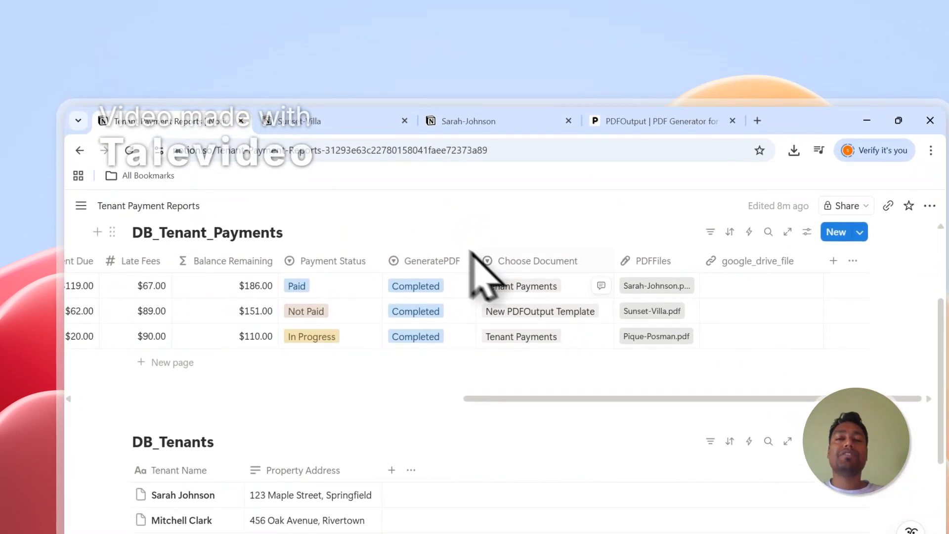